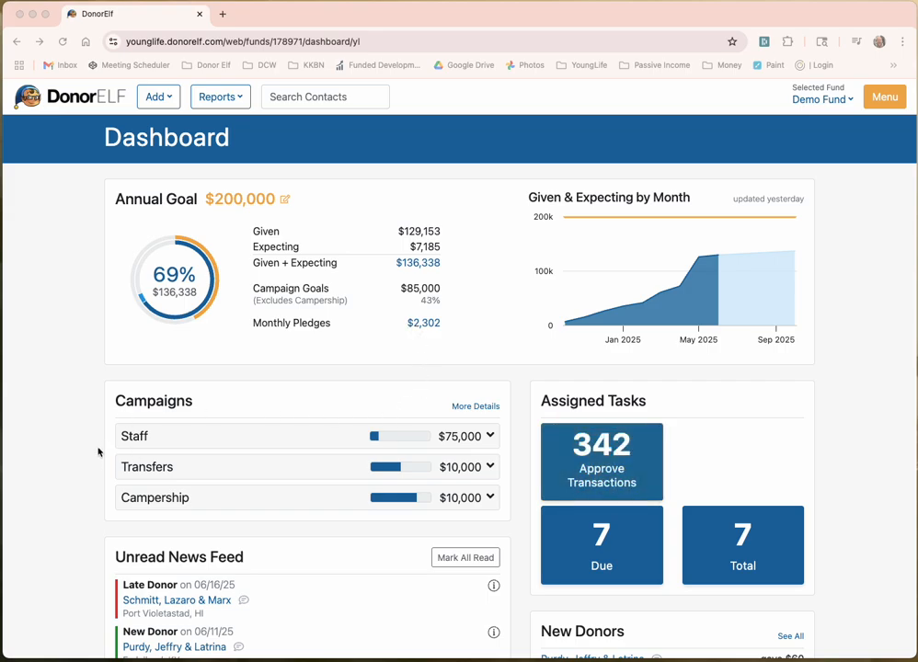
# Step: Review the new donor item and the Campership and Transfers campaign goal details
pyautogui.scroll(-5, 99, 451)
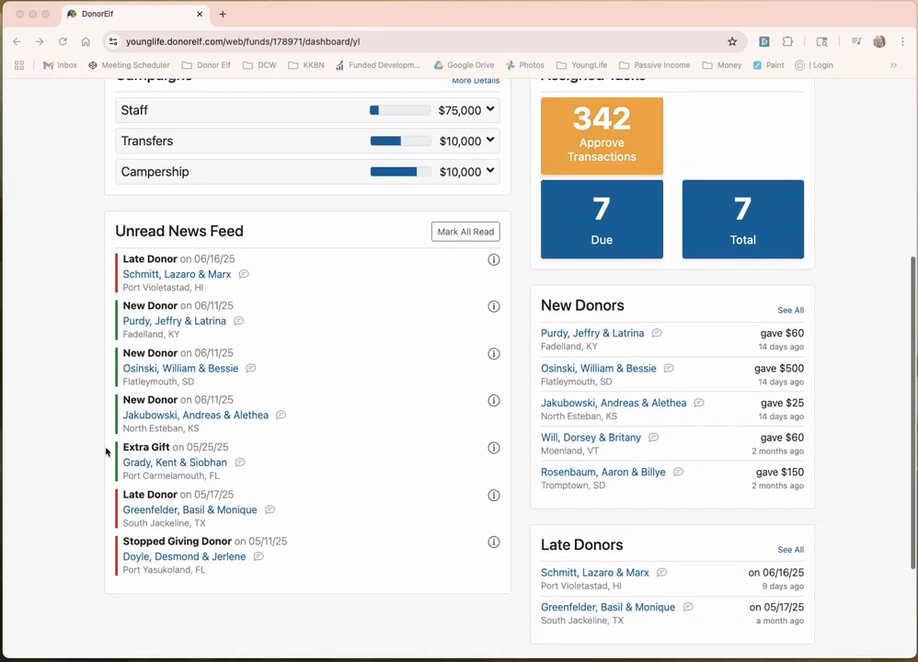
pyautogui.scroll(-1, 545, 417)
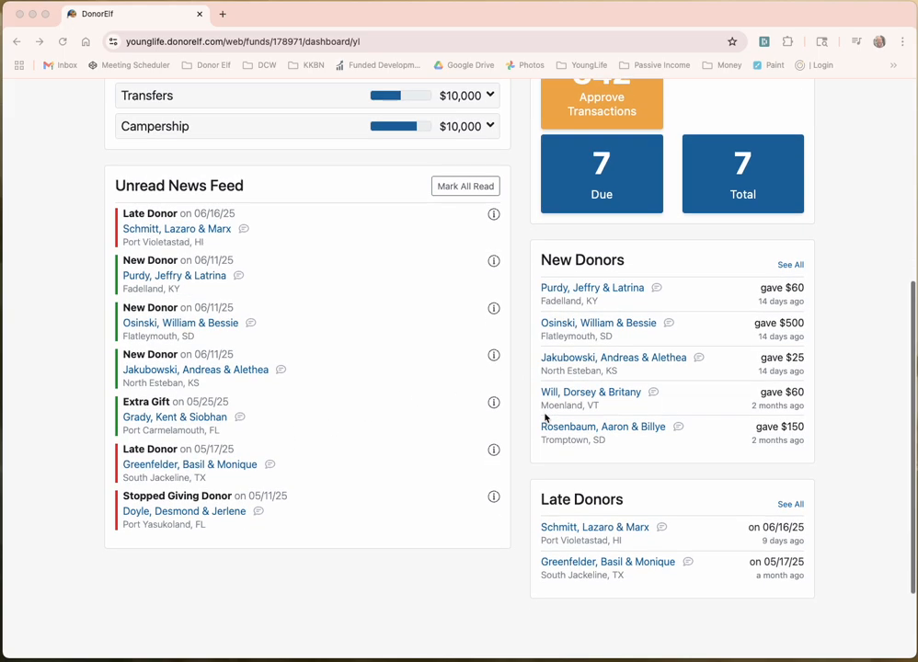
pyautogui.click(494, 263)
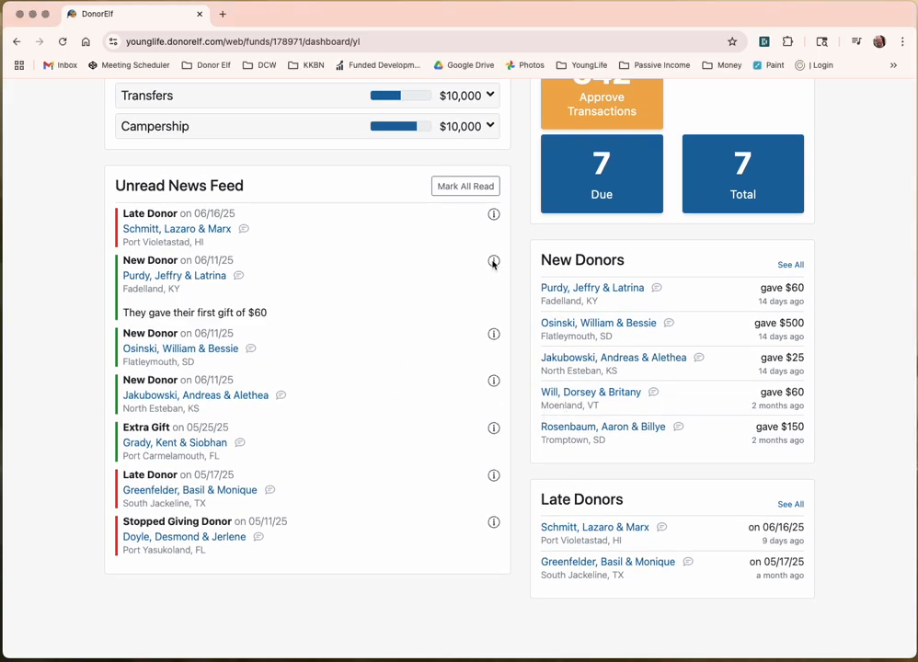
pyautogui.click(494, 263)
pyautogui.scroll(6, 188, 319)
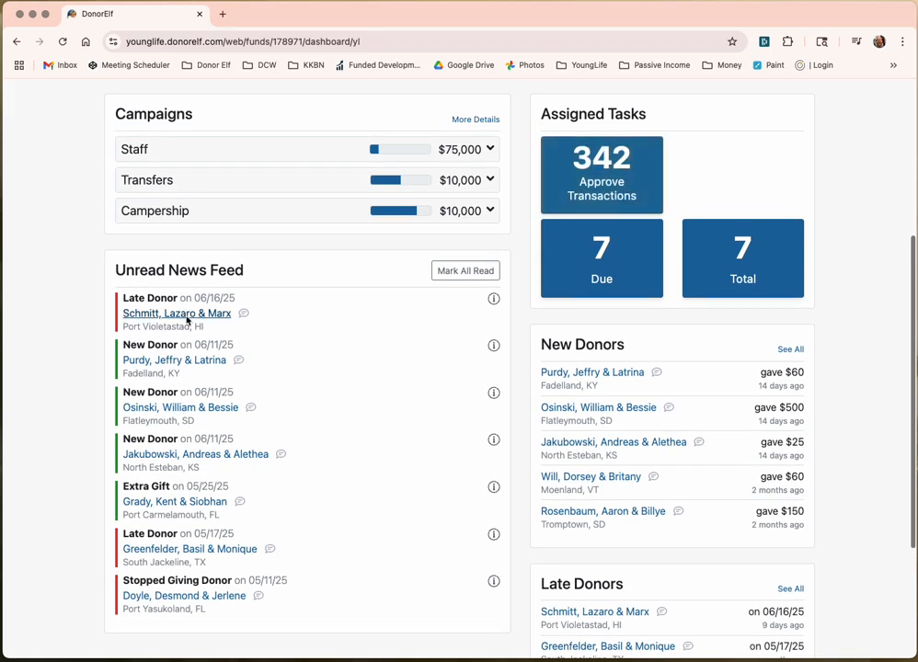
pyautogui.scroll(1, 188, 319)
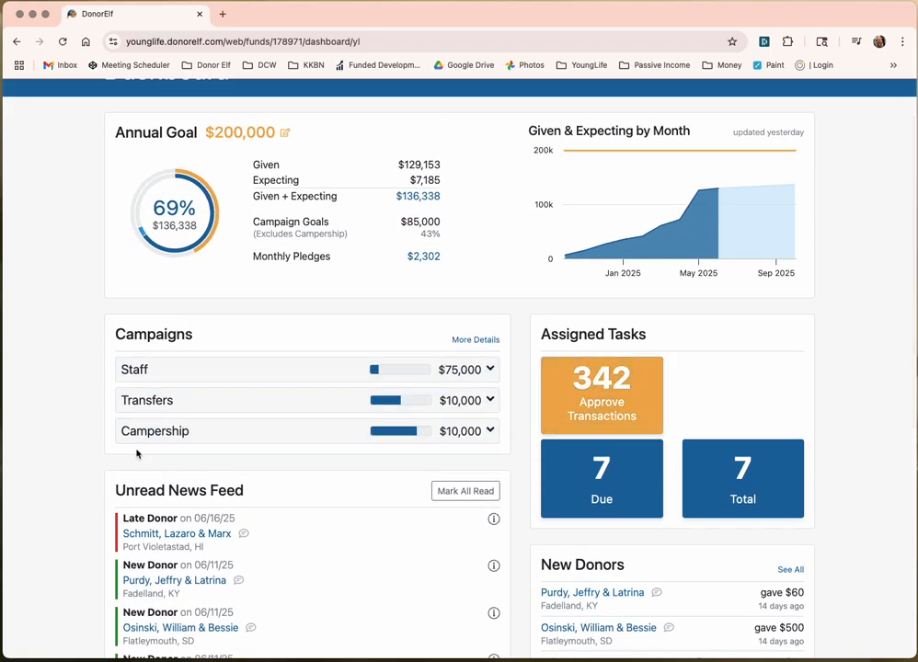
pyautogui.scroll(2, 82, 439)
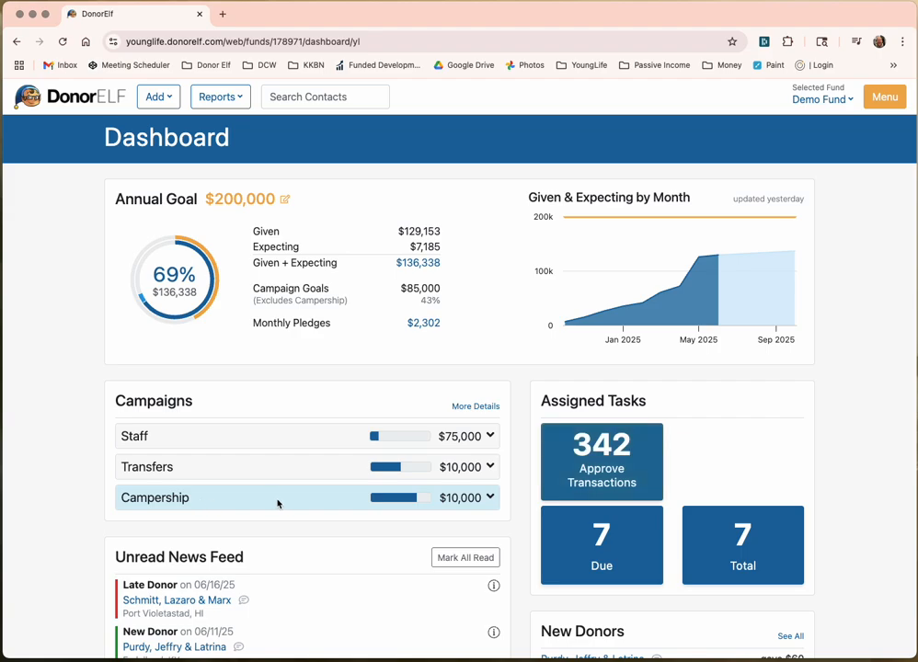
pyautogui.click(489, 498)
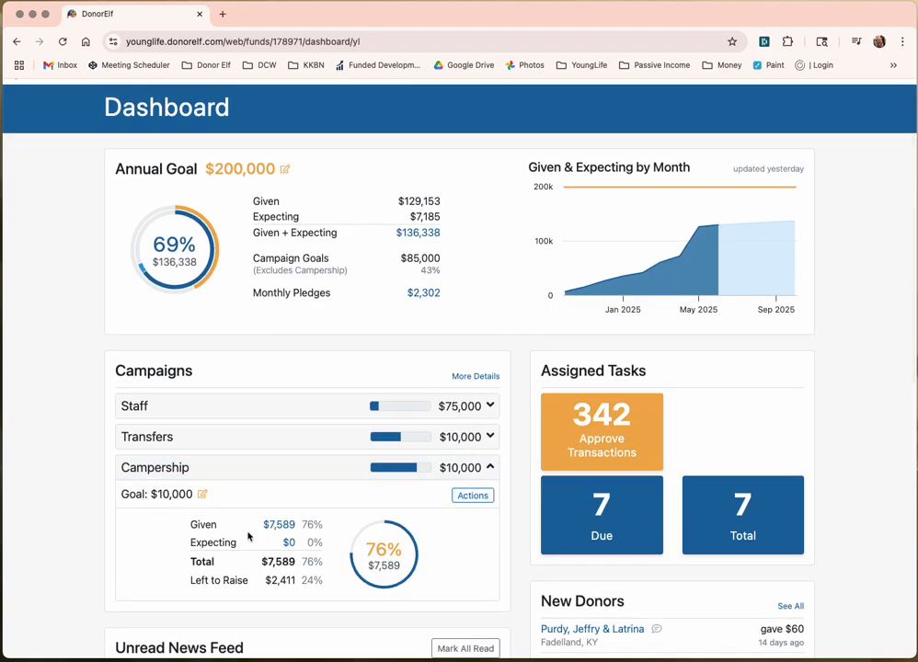
pyautogui.click(488, 467)
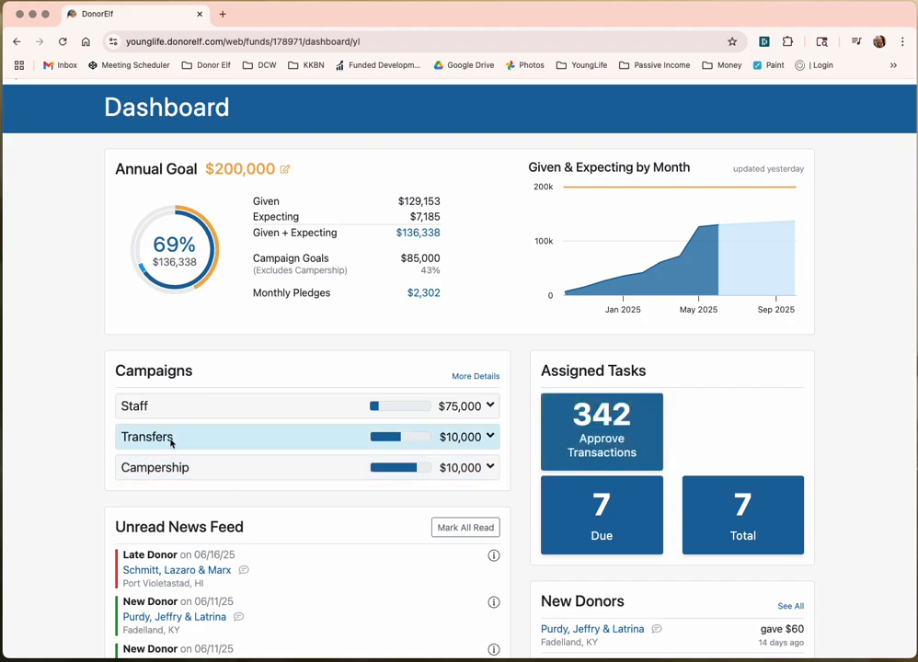
pyautogui.click(490, 438)
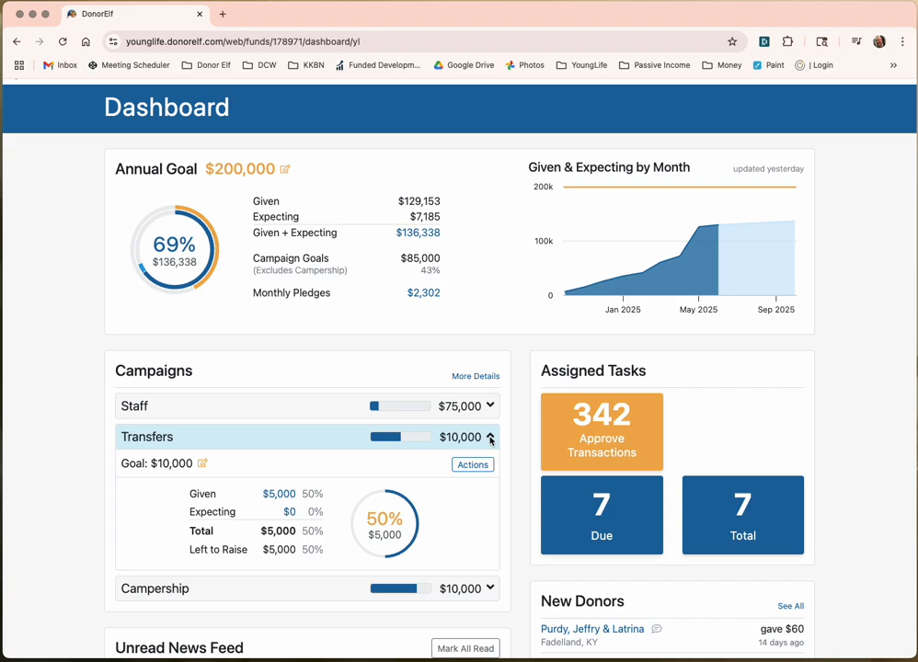
pyautogui.click(491, 439)
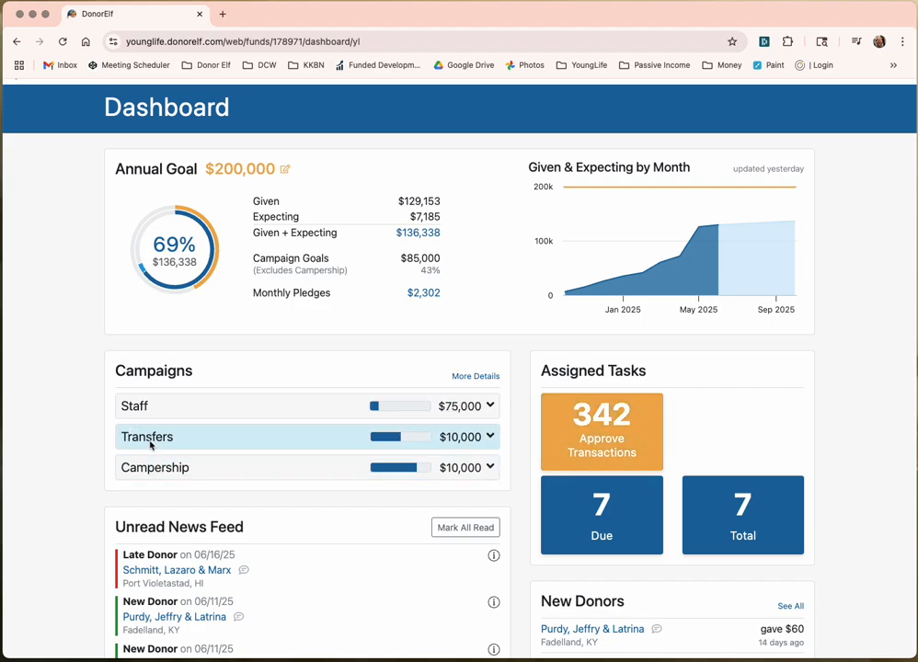
# Step: Inspect the Staff campaign and its first child campaign's goal details, then collapse them
pyautogui.click(492, 406)
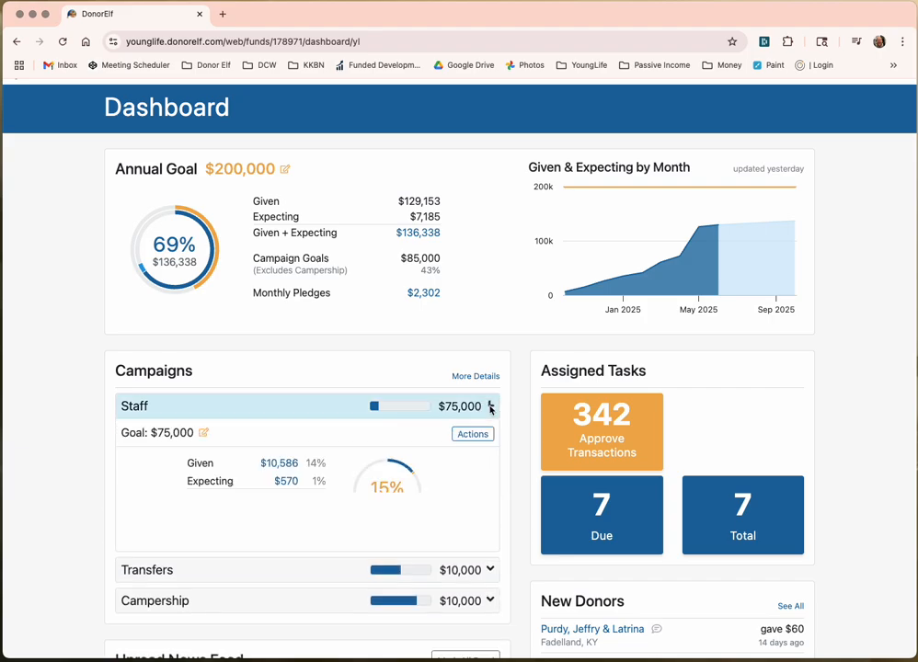
pyautogui.scroll(-1, 429, 421)
pyautogui.scroll(-2, 428, 422)
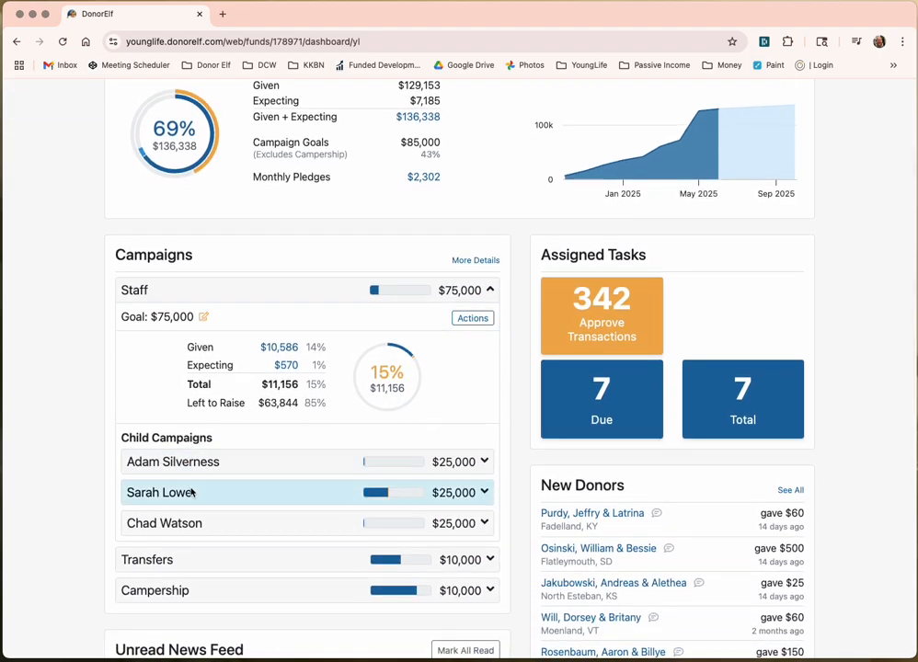
pyautogui.click(472, 462)
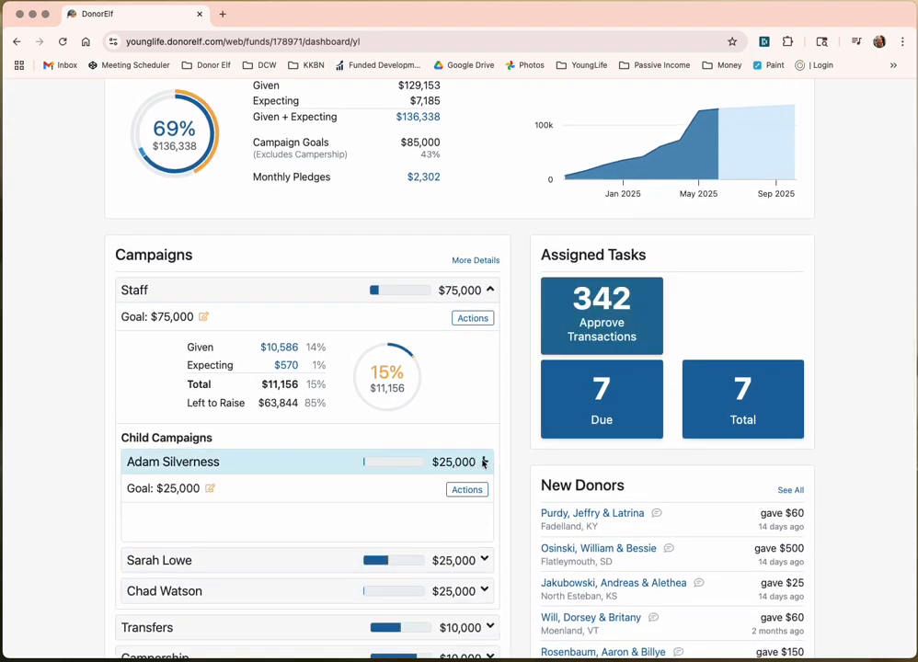
pyautogui.scroll(-1, 473, 465)
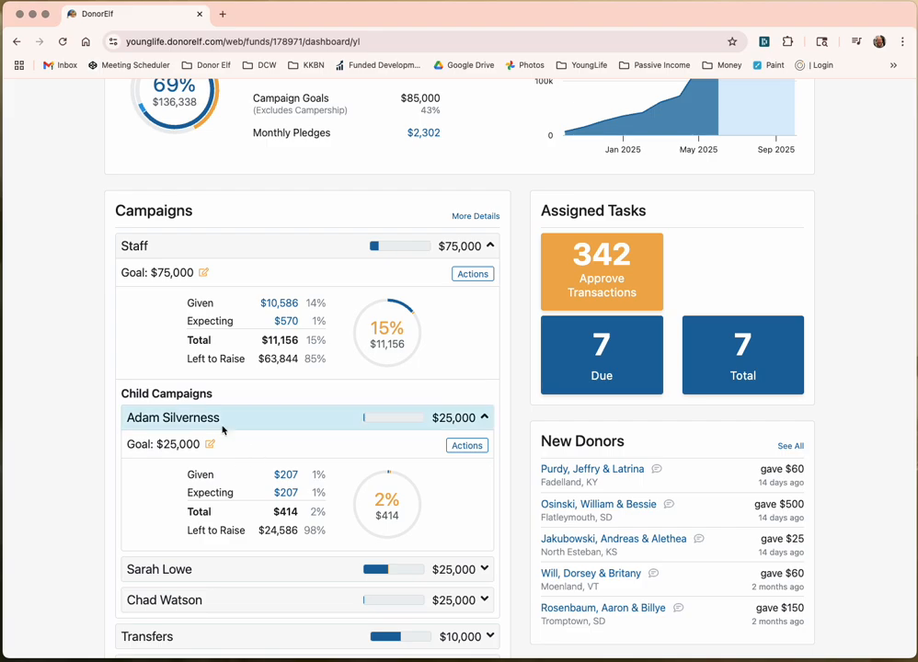
pyautogui.click(471, 420)
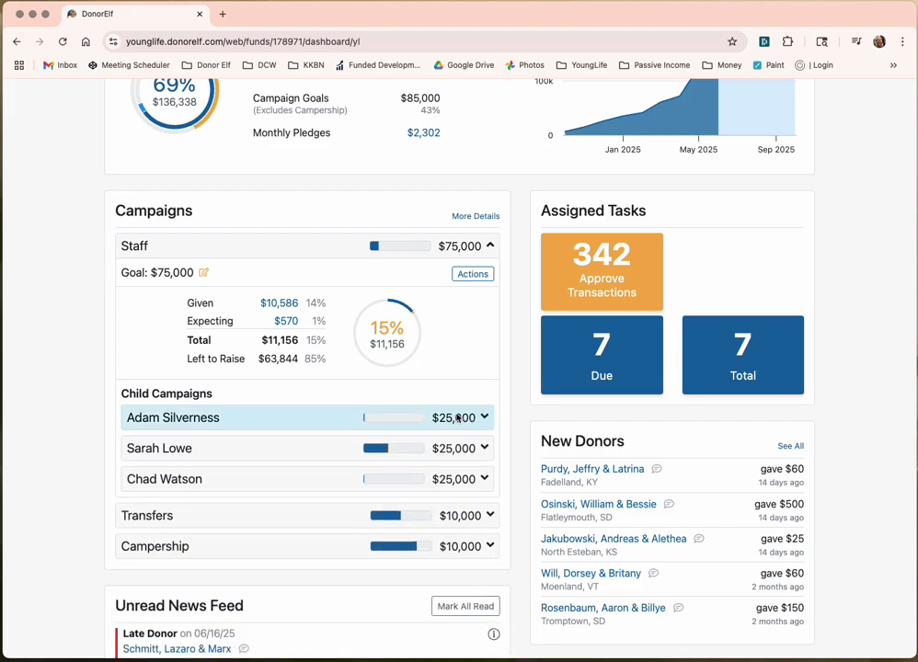
pyautogui.click(464, 247)
pyautogui.scroll(2, 450, 267)
pyautogui.scroll(3, 449, 278)
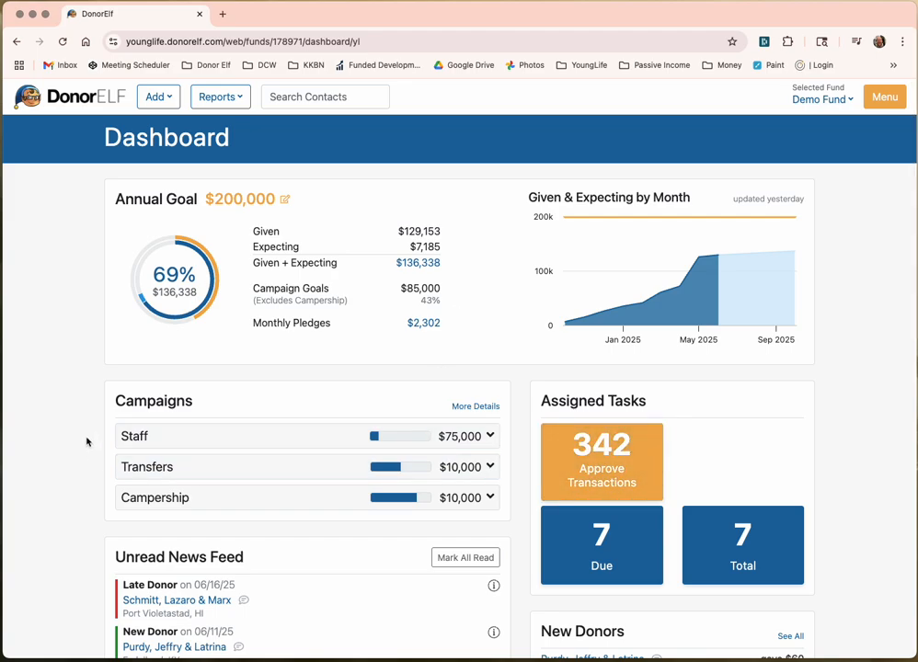
# Step: Create a new top-level campaign named Area
pyautogui.click(167, 100)
pyautogui.click(184, 204)
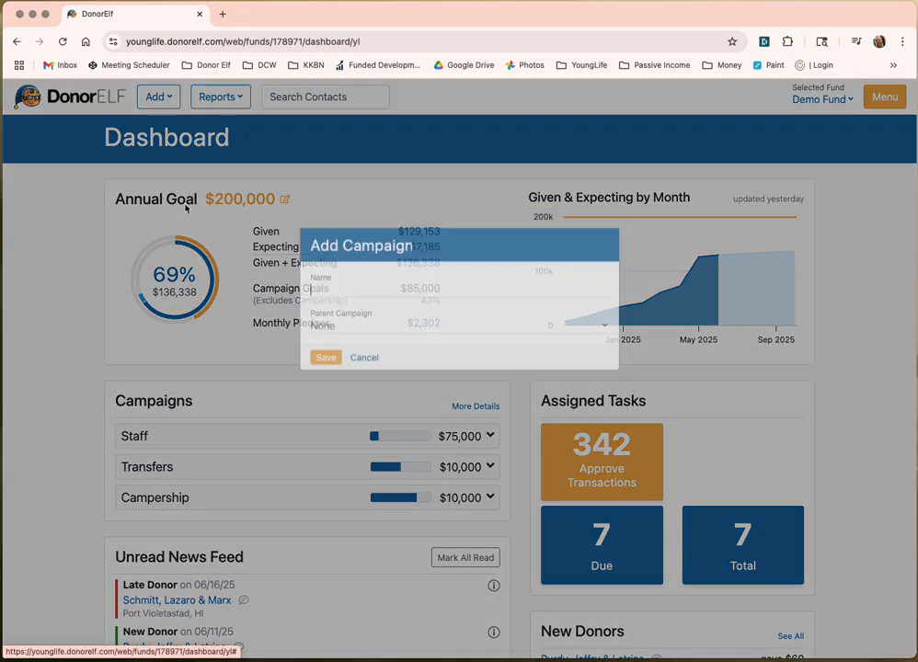
pyautogui.write('Area')
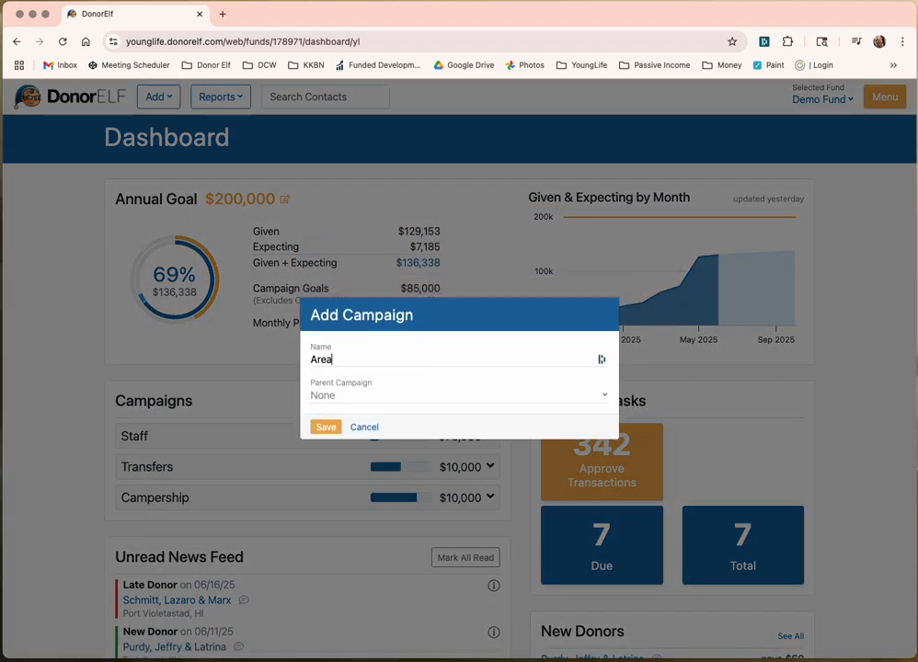
pyautogui.click(322, 425)
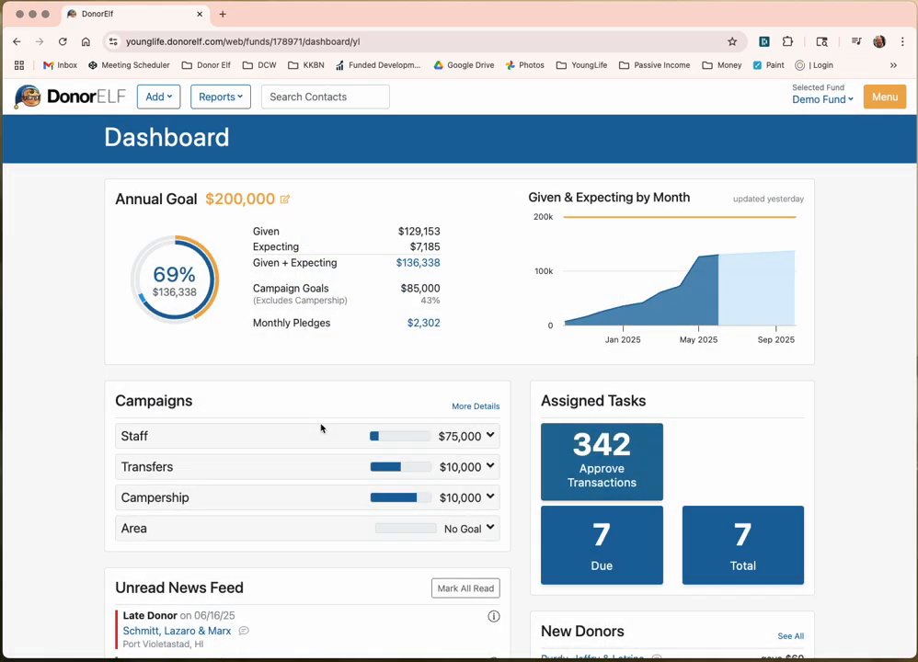
# Step: Add Major Donations as a child campaign of Area
pyautogui.scroll(-1, 267, 527)
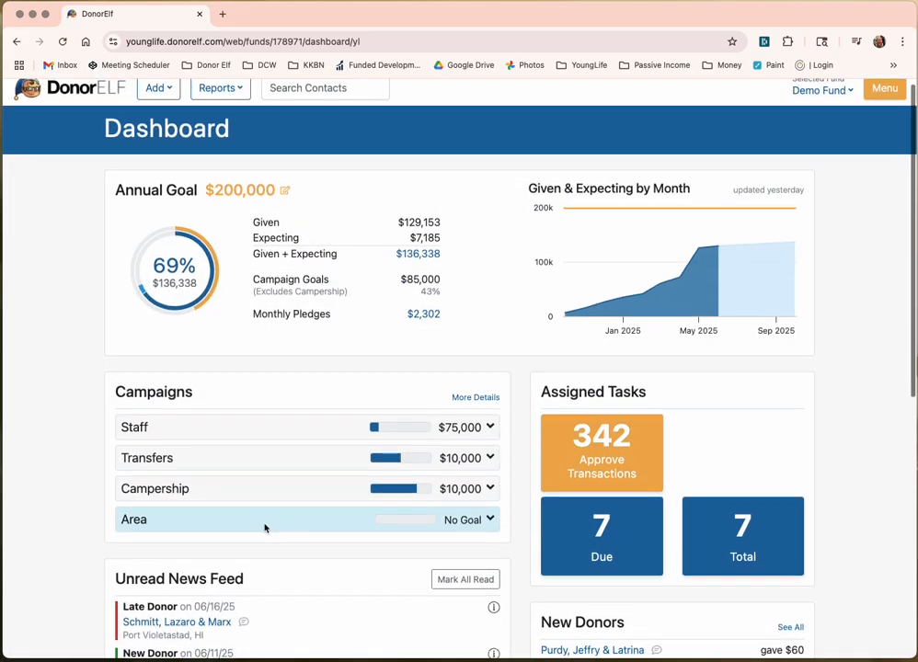
pyautogui.click(477, 508)
pyautogui.scroll(-3, 478, 506)
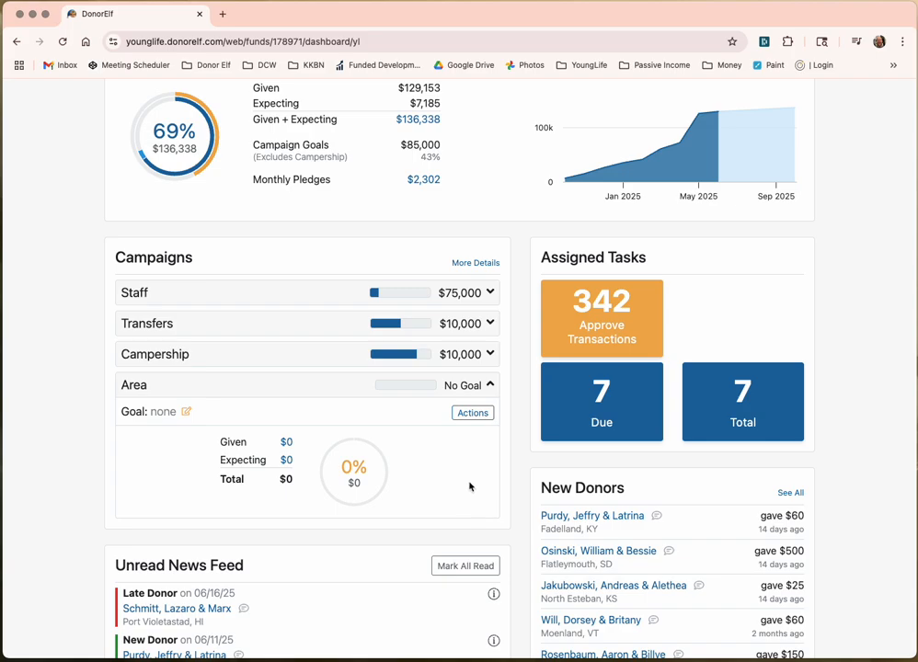
pyautogui.click(473, 412)
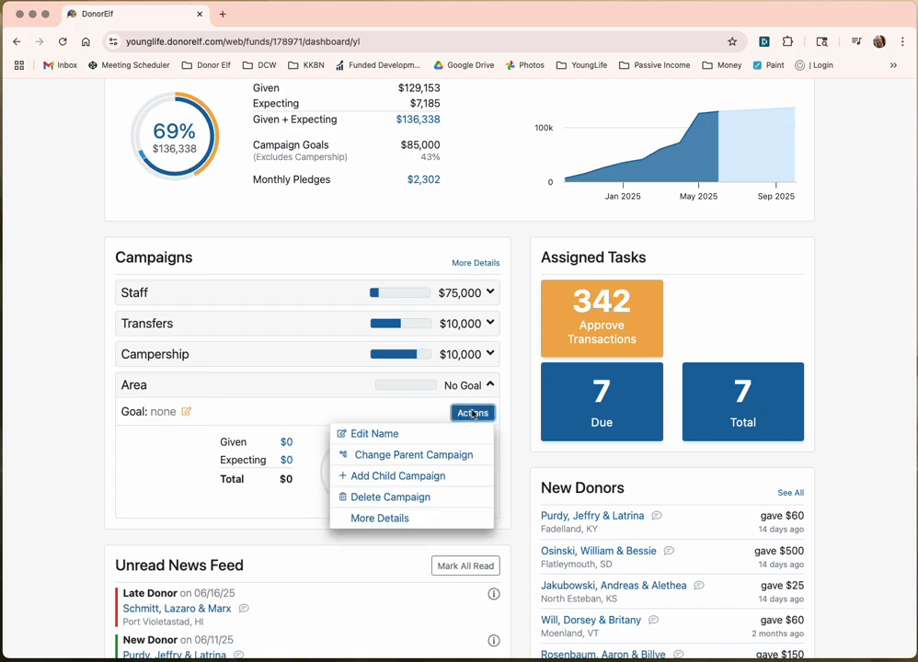
pyautogui.click(438, 476)
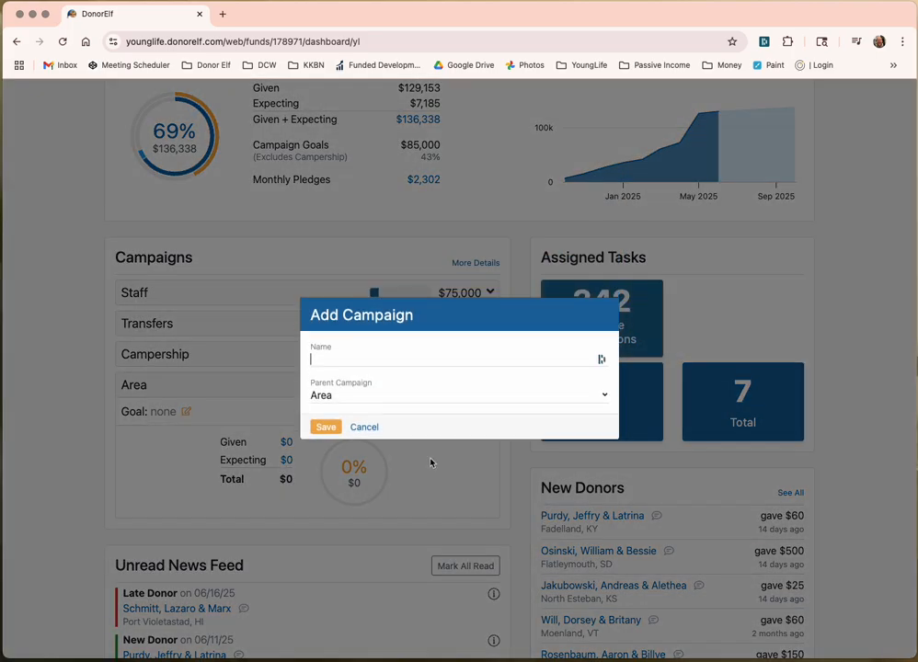
pyautogui.write('Major ')
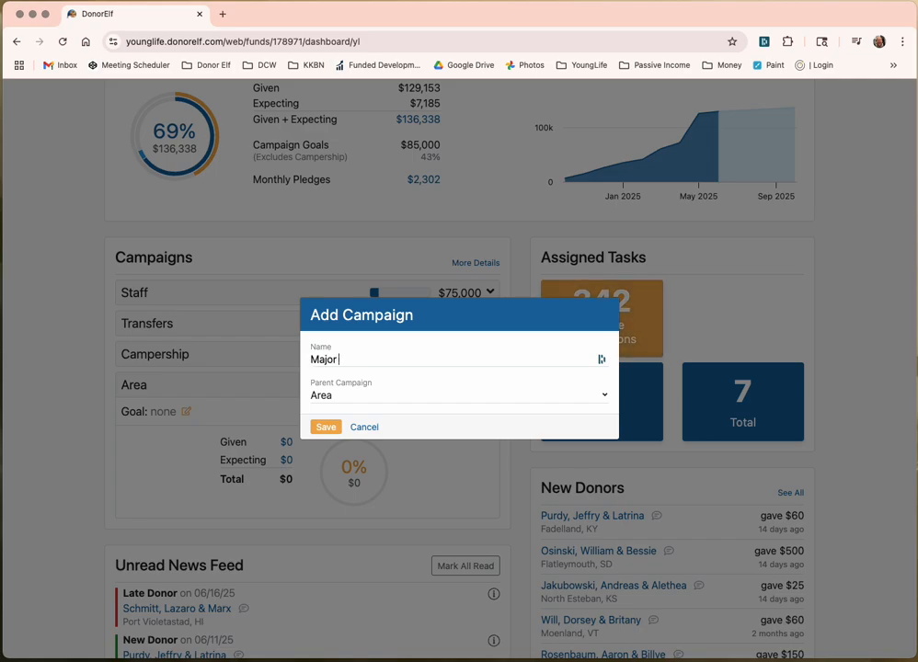
pyautogui.write('Donations')
pyautogui.click(326, 427)
# Step: Add Monthly Donations as a second child campaign under Area
pyautogui.click(478, 416)
pyautogui.click(433, 475)
pyautogui.write('Monthl')
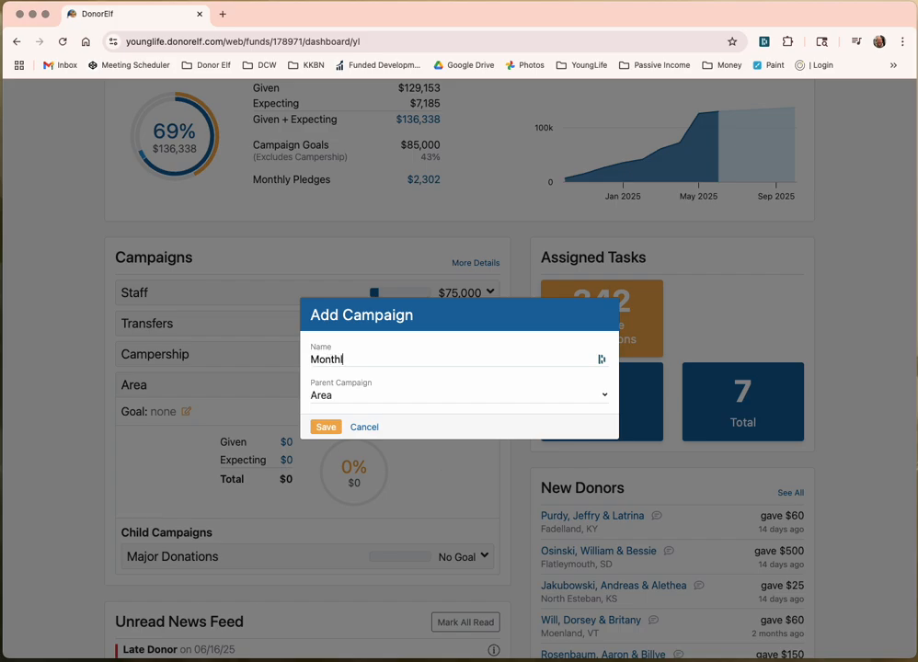
pyautogui.write('y Donations')
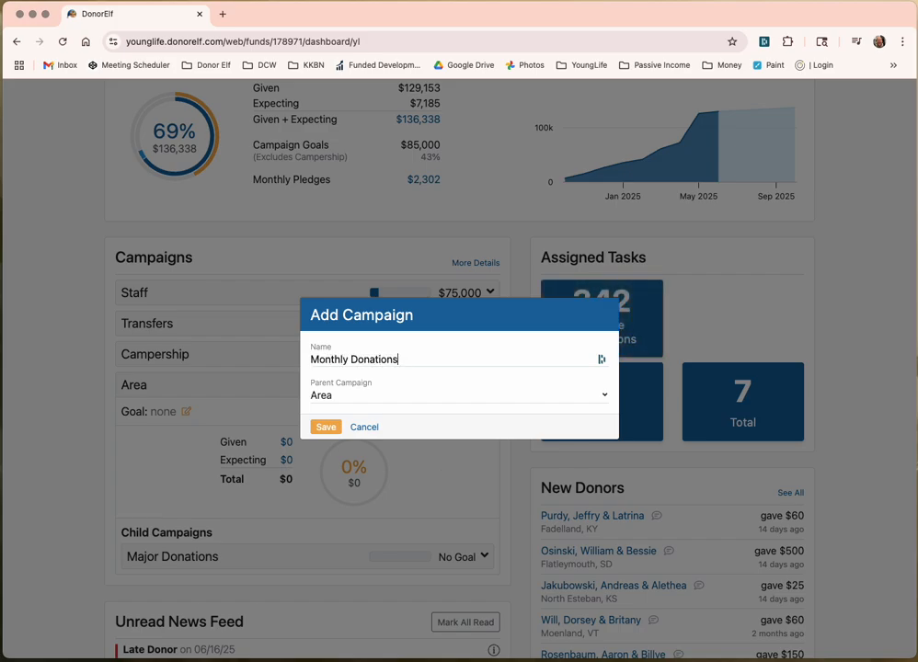
pyautogui.click(324, 429)
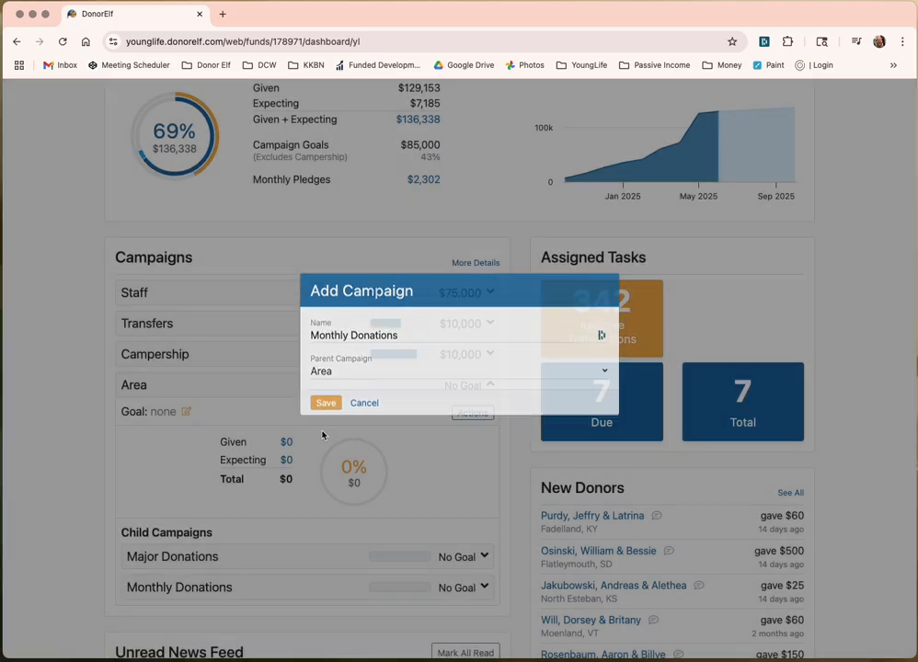
# Step: Add Events as a third child campaign under Area
pyautogui.click(490, 418)
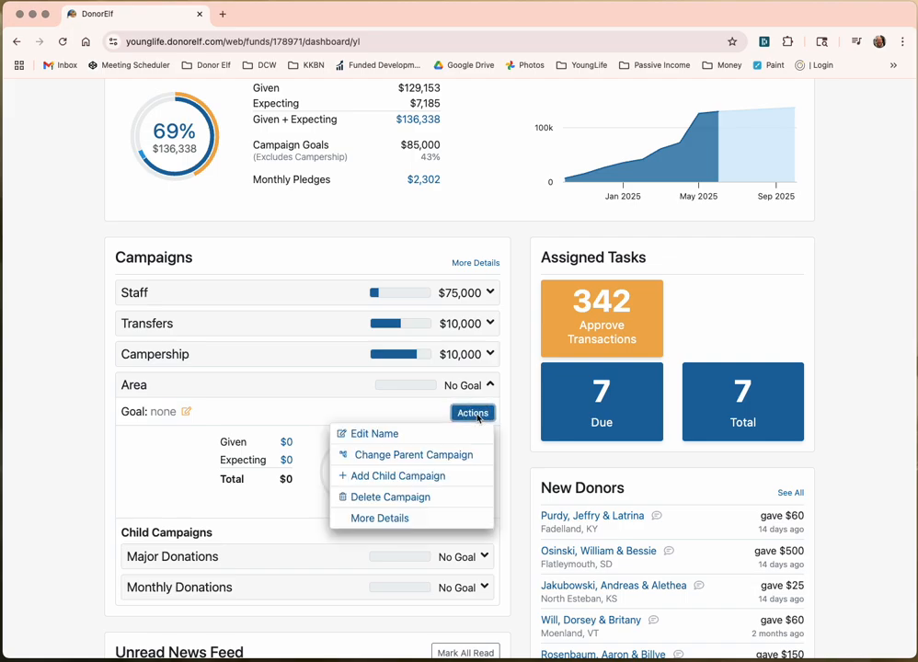
pyautogui.click(395, 477)
pyautogui.write('Events')
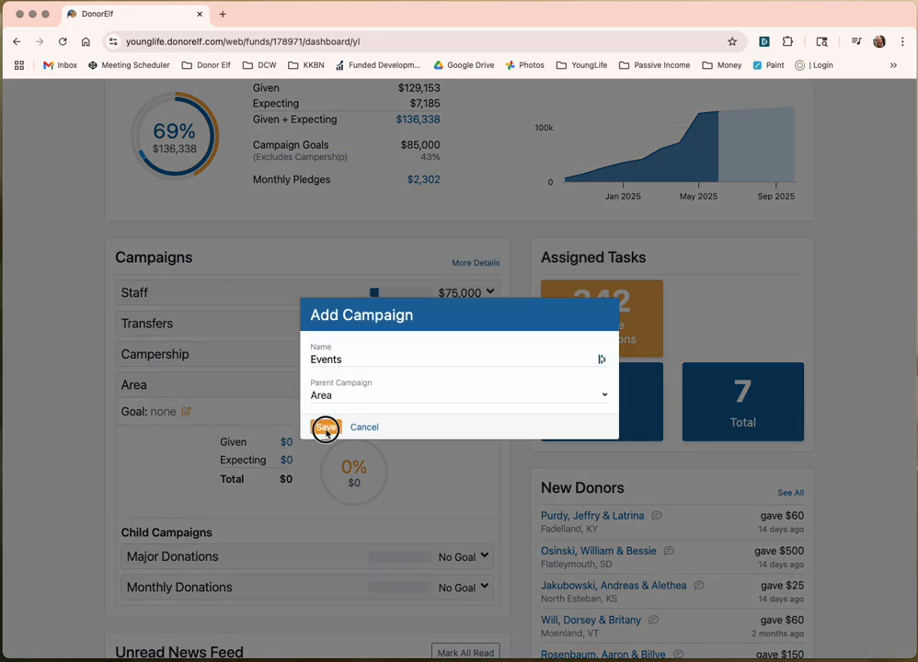
pyautogui.click(325, 427)
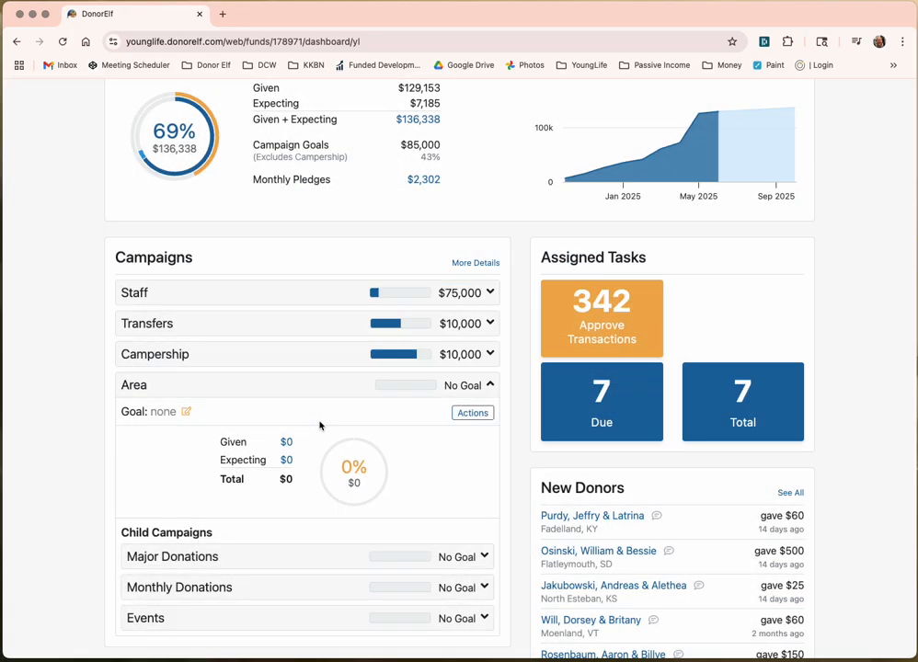
pyautogui.scroll(-1, 401, 539)
# Step: Add Banquet and Golf as child campaigns under Events
pyautogui.click(466, 552)
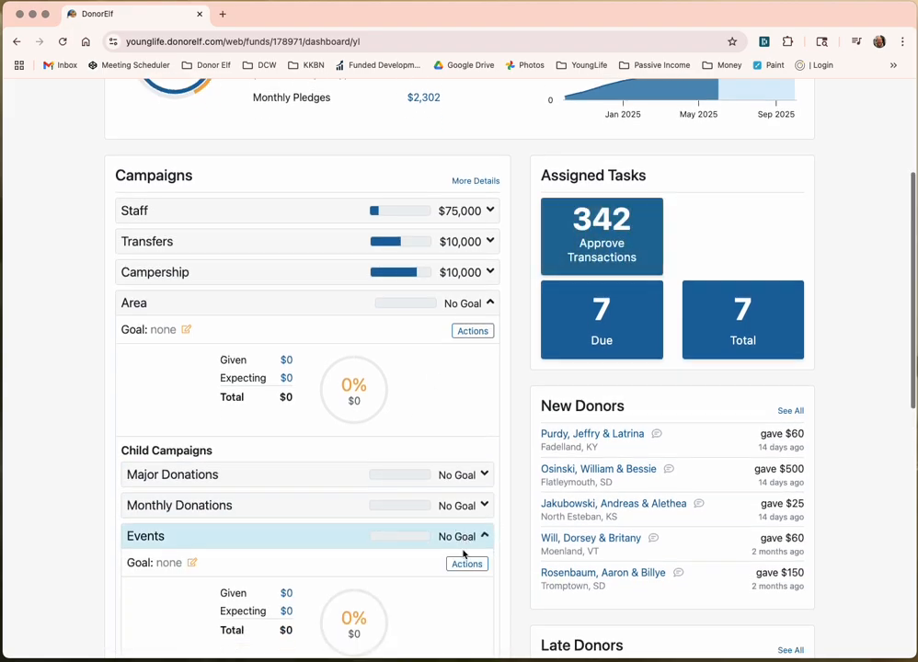
pyautogui.scroll(-3, 437, 500)
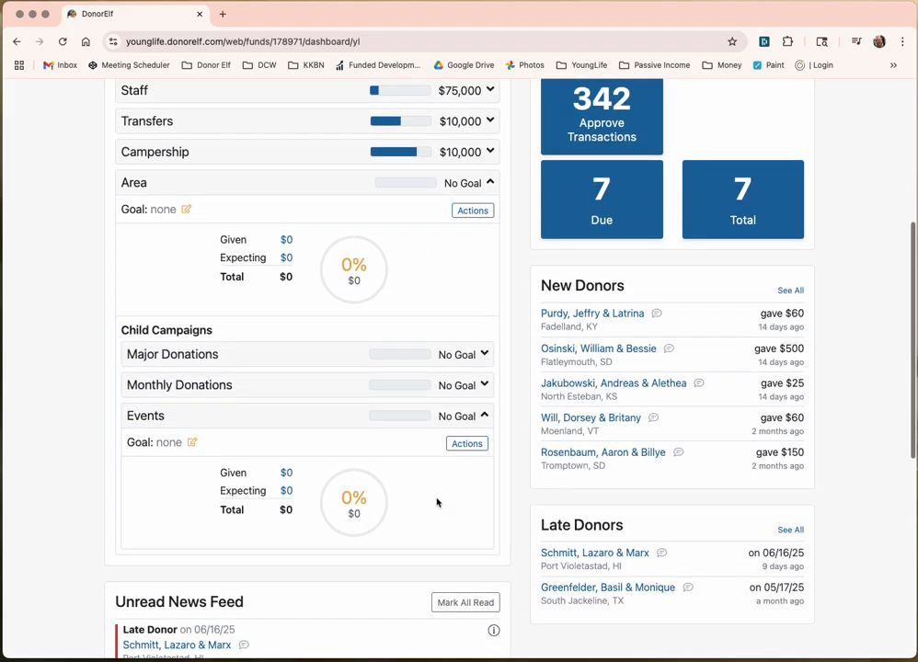
pyautogui.click(467, 444)
pyautogui.click(411, 508)
pyautogui.write('Banquet')
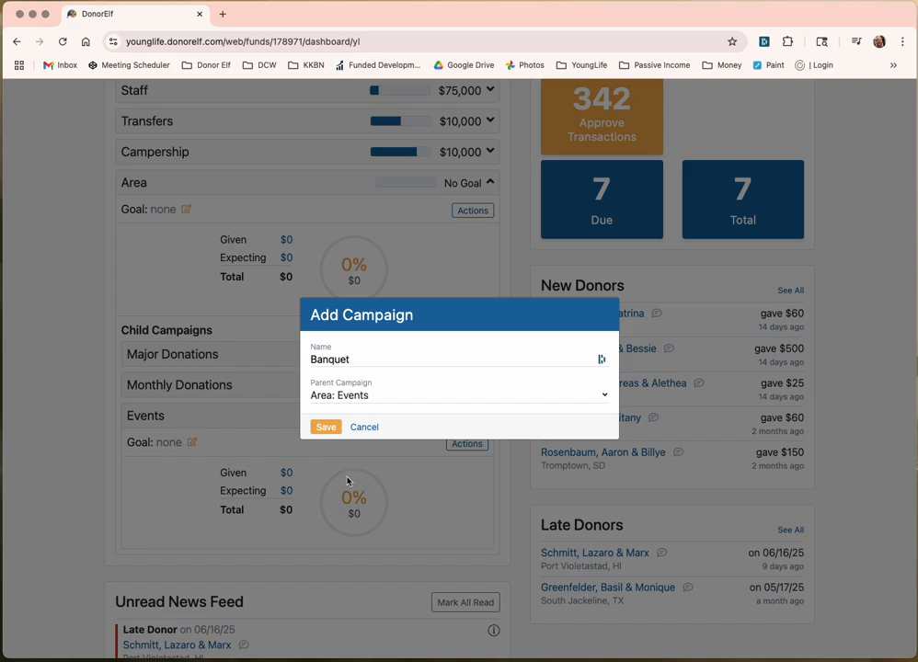
pyautogui.click(327, 426)
pyautogui.click(465, 447)
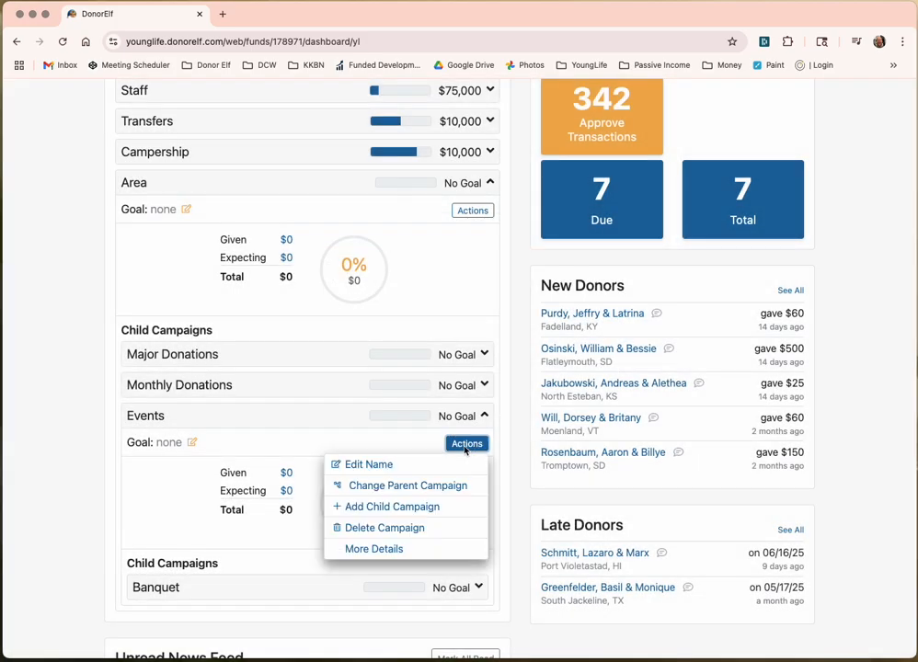
pyautogui.click(395, 511)
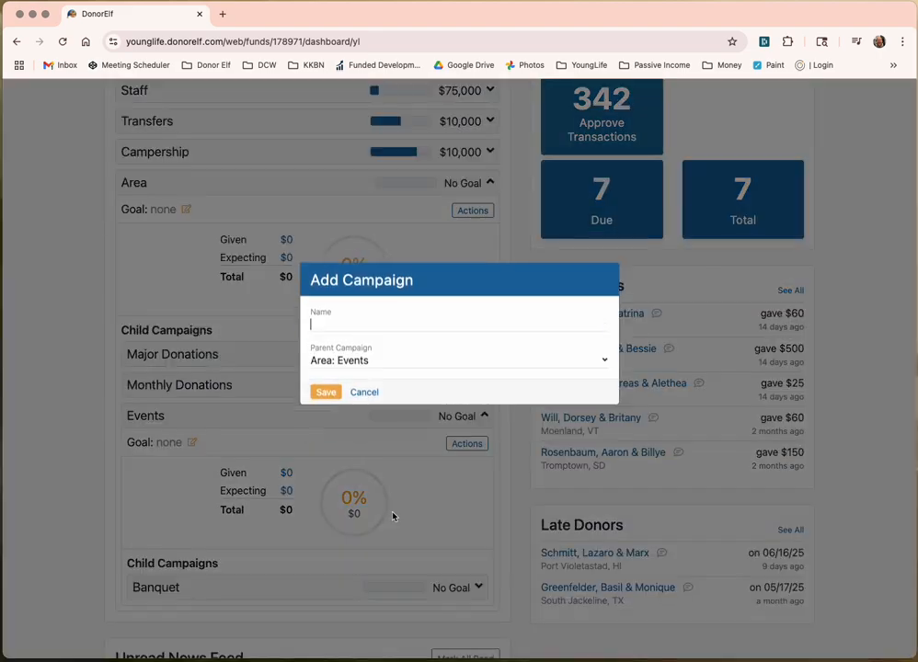
pyautogui.write('Golf')
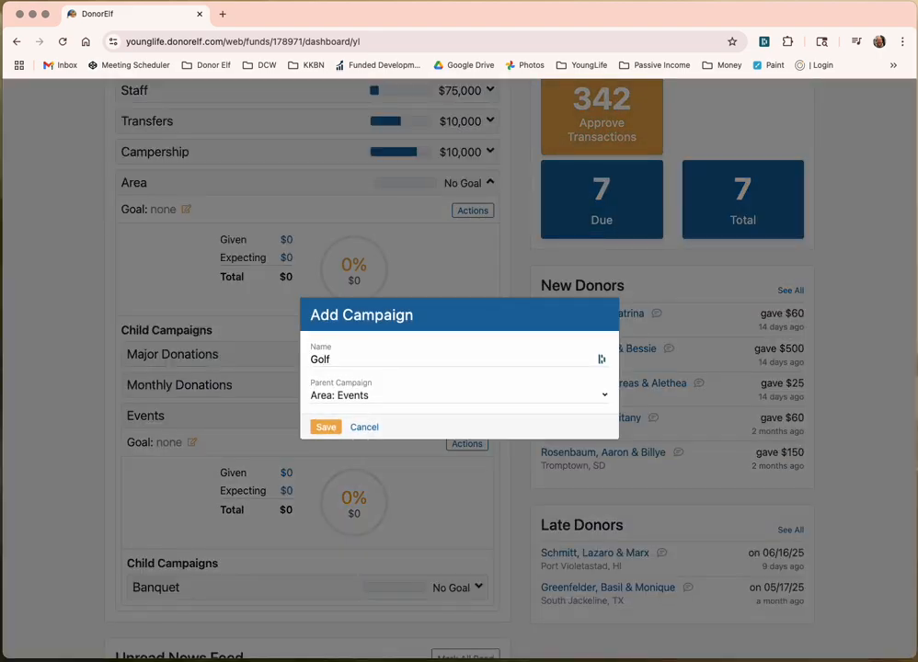
pyautogui.click(324, 427)
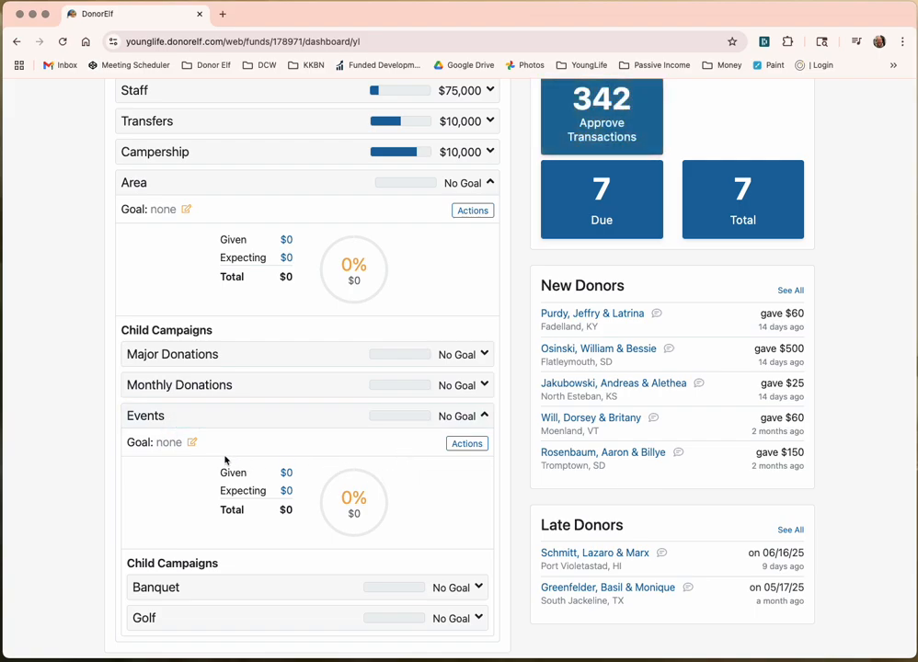
# Step: Check the Banquet campaign's goal and totals, then collapse it
pyautogui.scroll(-1, 214, 507)
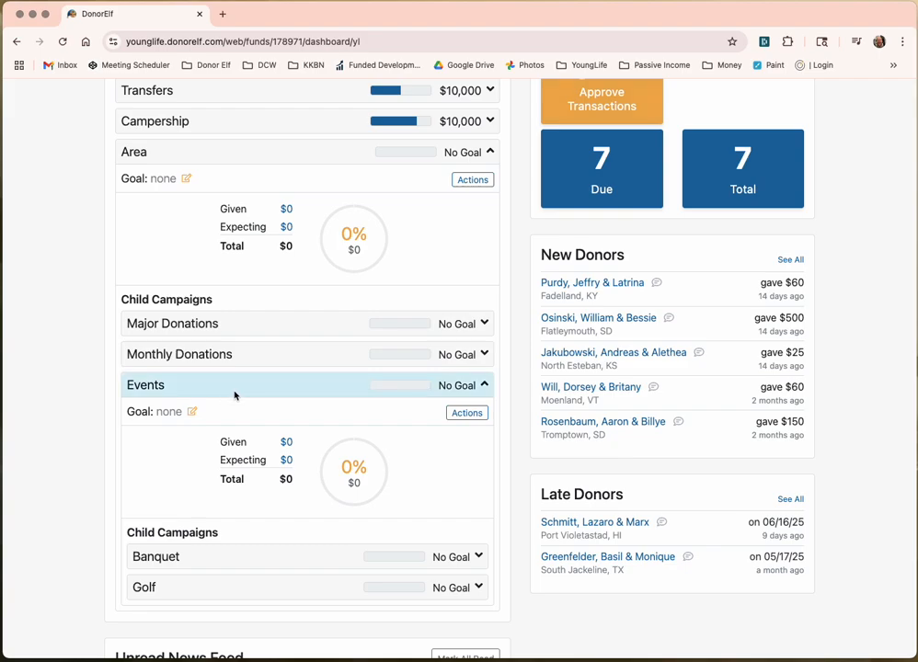
pyautogui.click(260, 556)
pyautogui.scroll(-5, 260, 561)
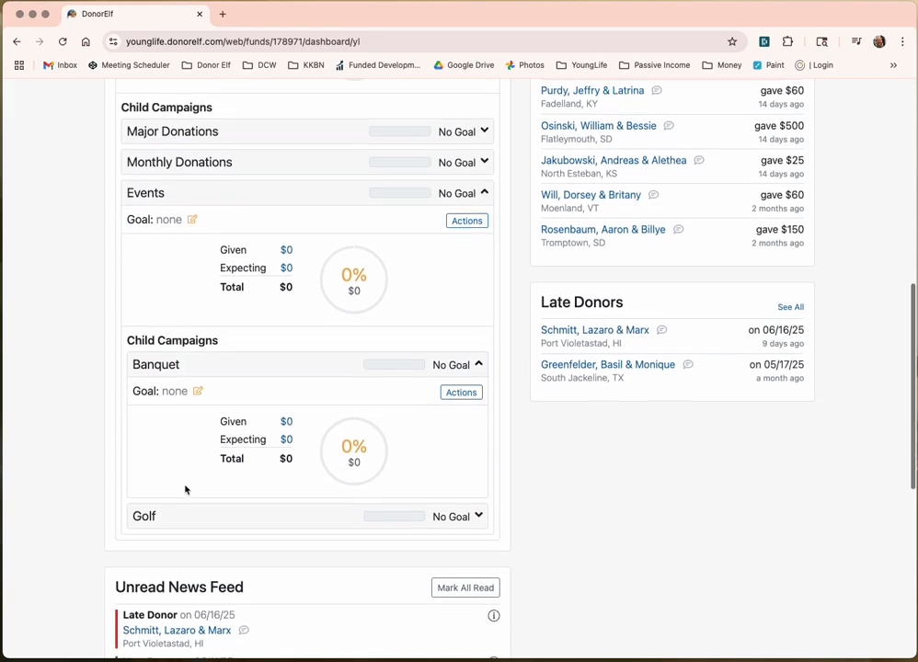
pyautogui.scroll(-1, 198, 451)
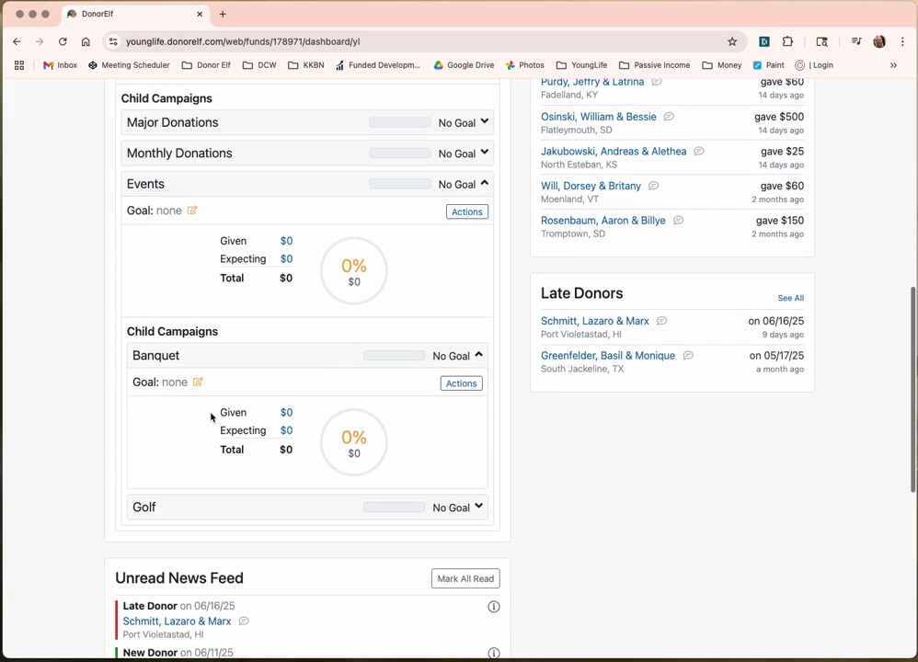
pyautogui.click(212, 362)
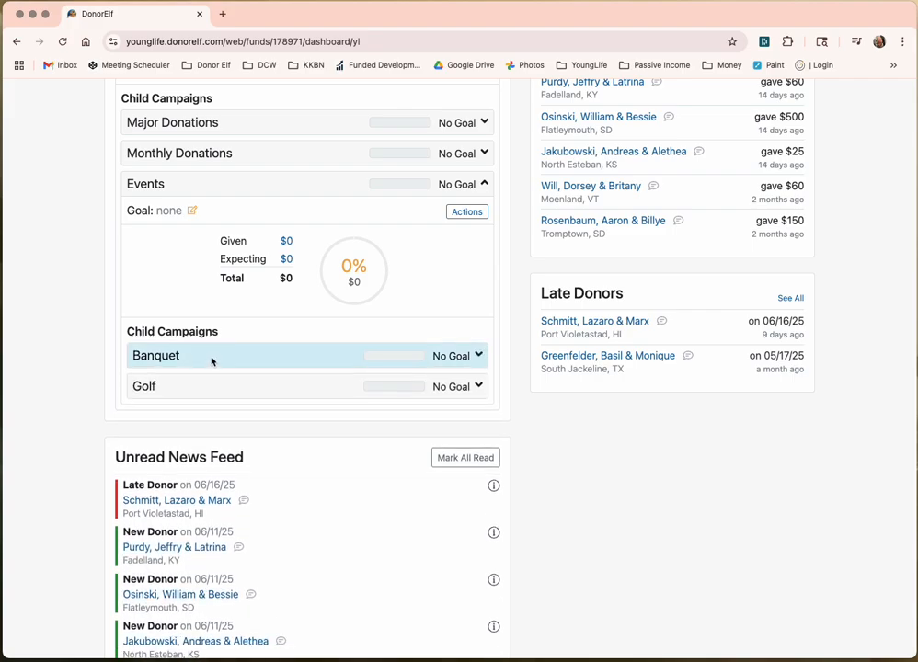
# Step: Collapse Events and Area, recheck Area's children, and expand Transfers' goal breakdown
pyautogui.scroll(3, 211, 361)
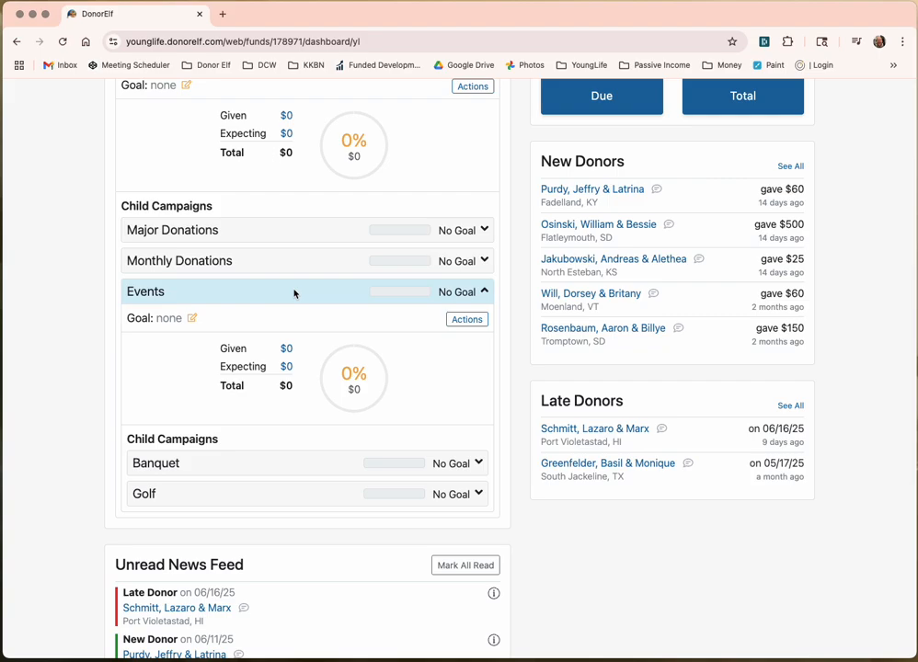
pyautogui.click(297, 291)
pyautogui.scroll(1, 230, 251)
pyautogui.scroll(2, 230, 248)
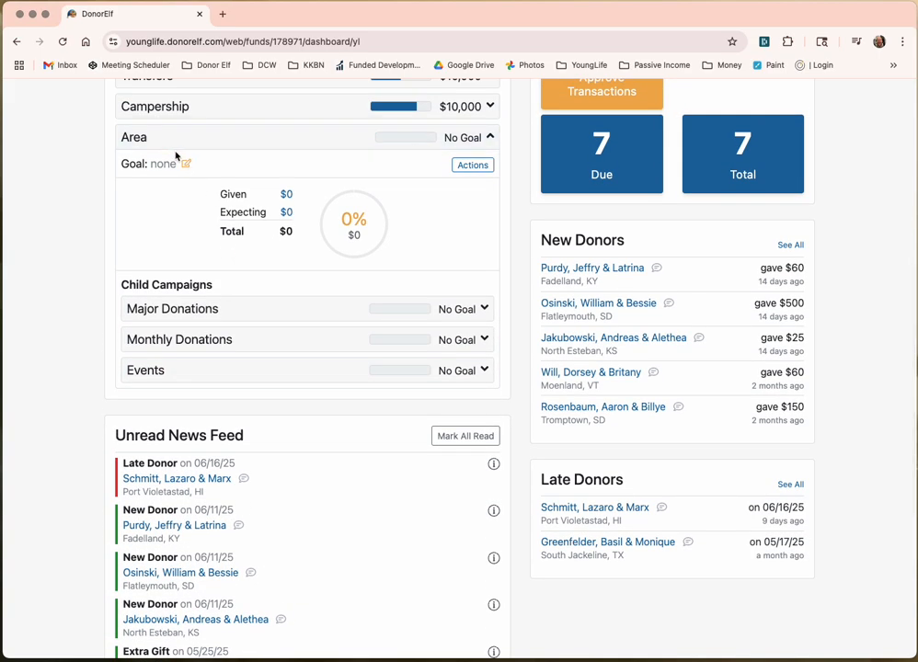
pyautogui.click(305, 138)
pyautogui.scroll(2, 302, 148)
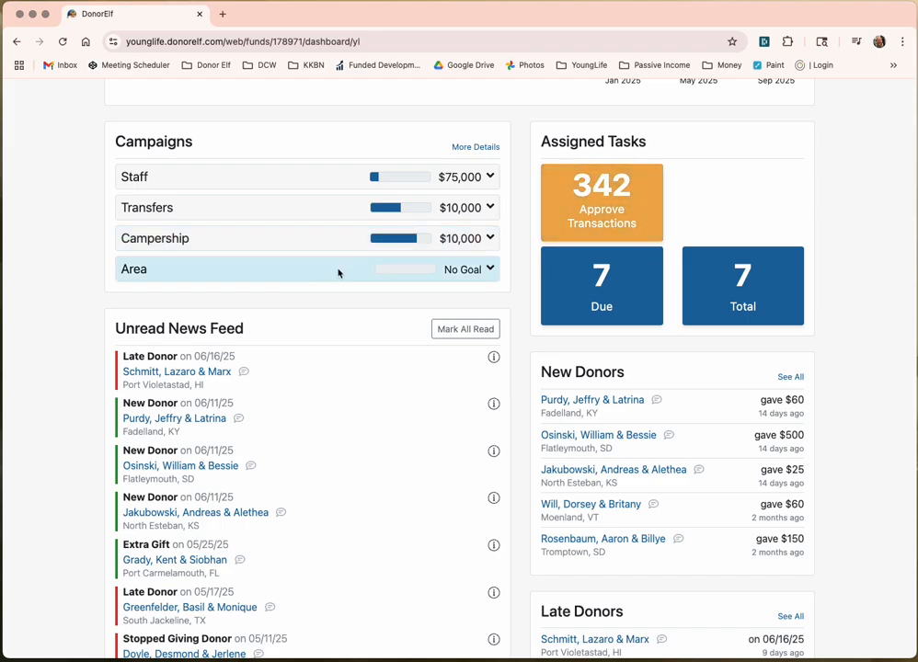
pyautogui.click(339, 273)
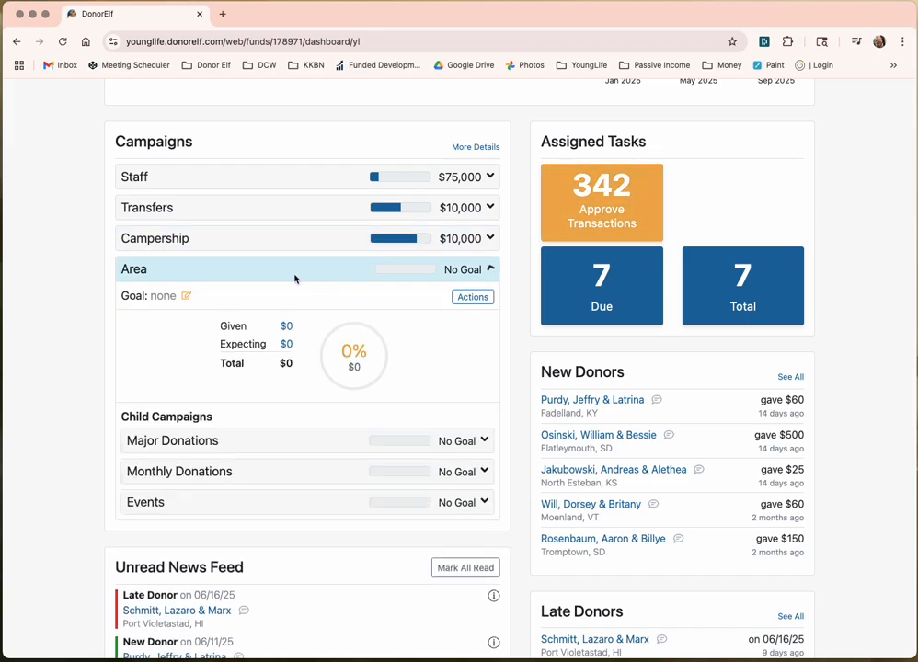
pyautogui.click(213, 274)
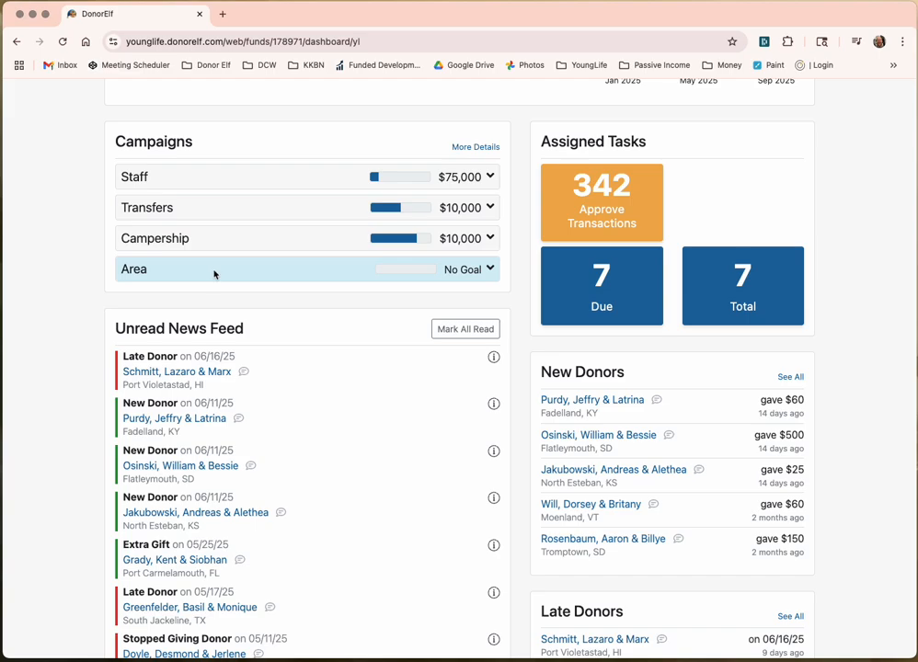
pyautogui.scroll(4, 216, 276)
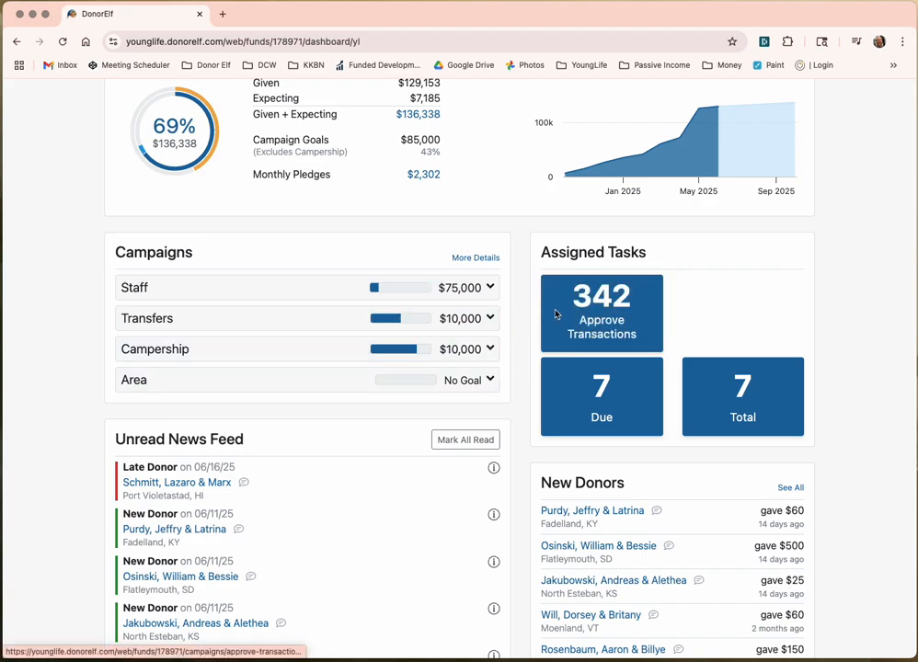
pyautogui.click(492, 318)
# Step: Open the 342 pending campaign transactions, try grouping by transaction, then return to grouping by contact
pyautogui.click(445, 321)
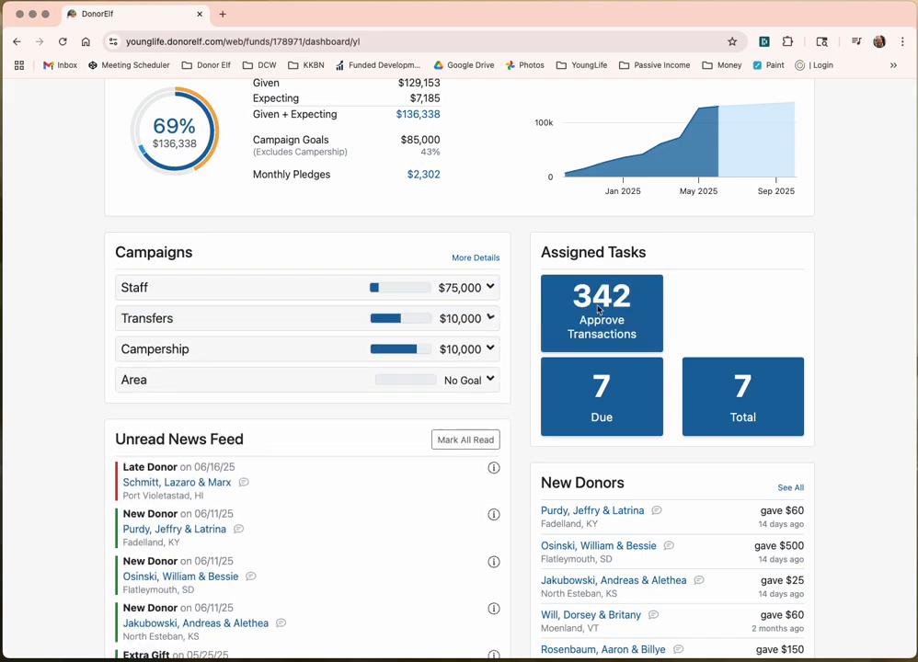
pyautogui.click(571, 309)
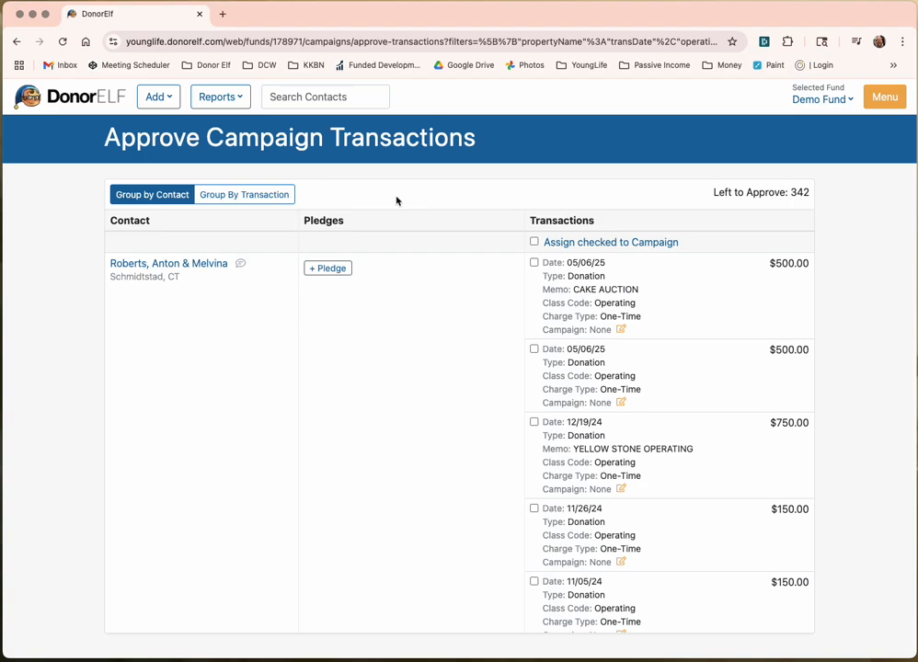
pyautogui.click(234, 196)
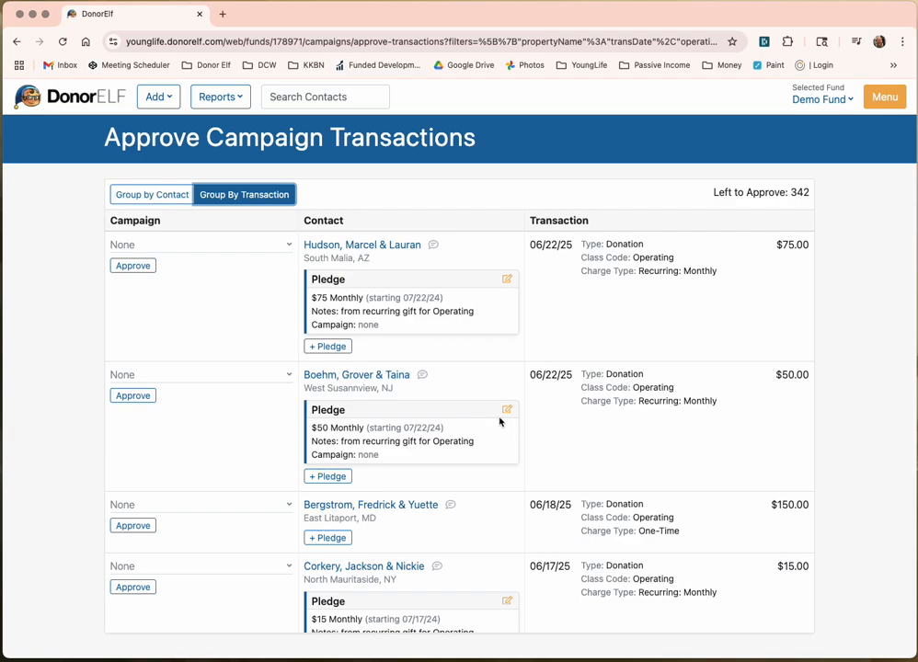
pyautogui.click(166, 203)
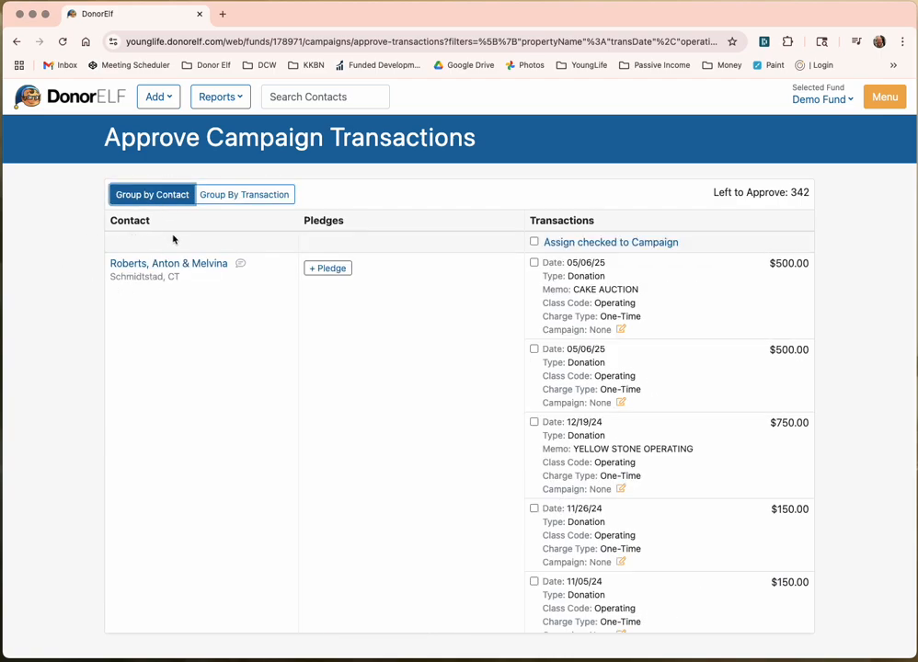
# Step: Return to the top of the Transactions list and edit the campaign on the 05/06/25 $500 CAKE AUCTION gift
pyautogui.scroll(-1, 257, 294)
pyautogui.scroll(1, 258, 294)
pyautogui.scroll(-10, 175, 480)
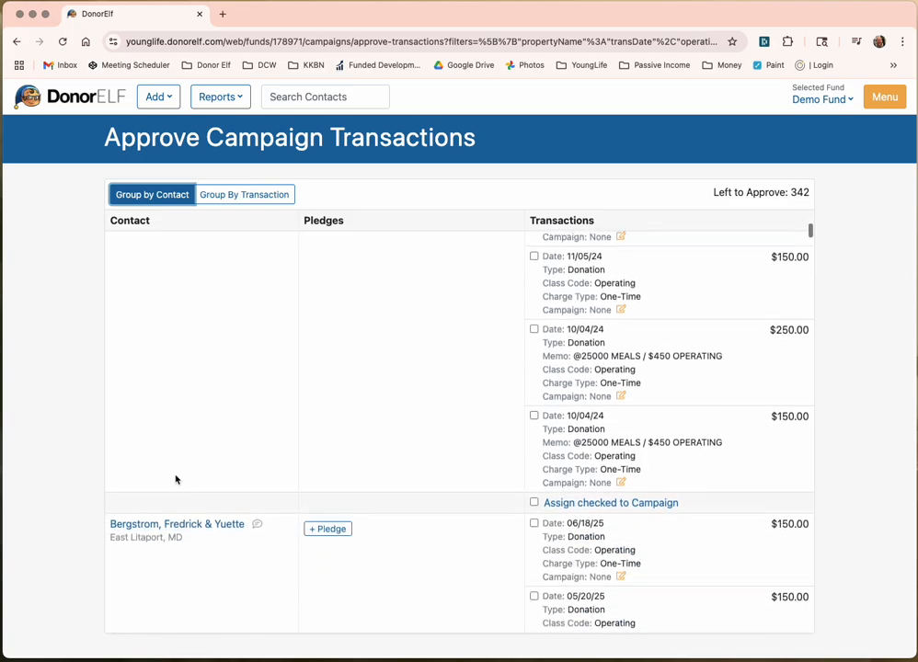
pyautogui.scroll(6, 176, 480)
pyautogui.scroll(3, 175, 479)
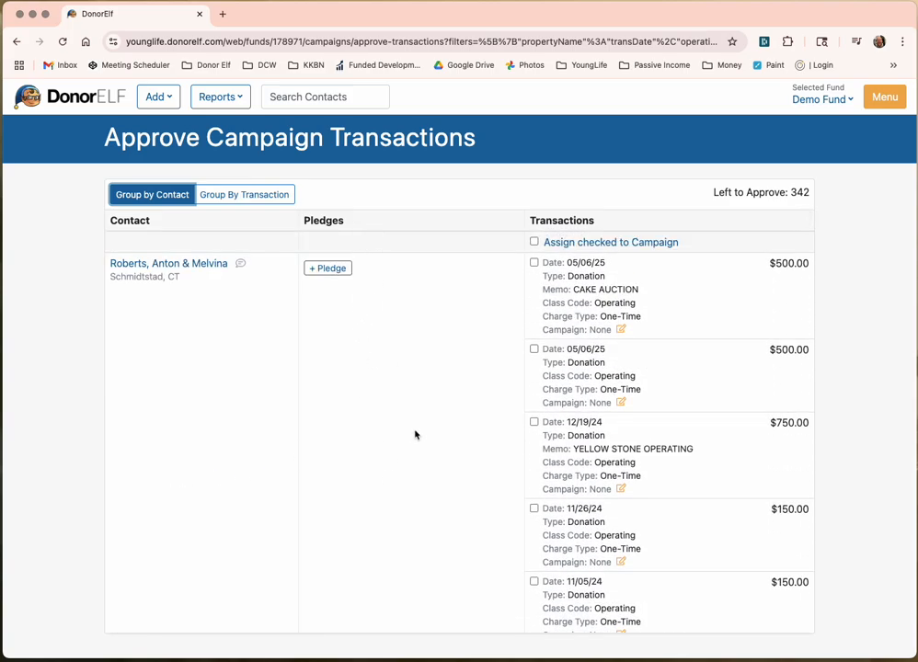
pyautogui.scroll(-6, 412, 436)
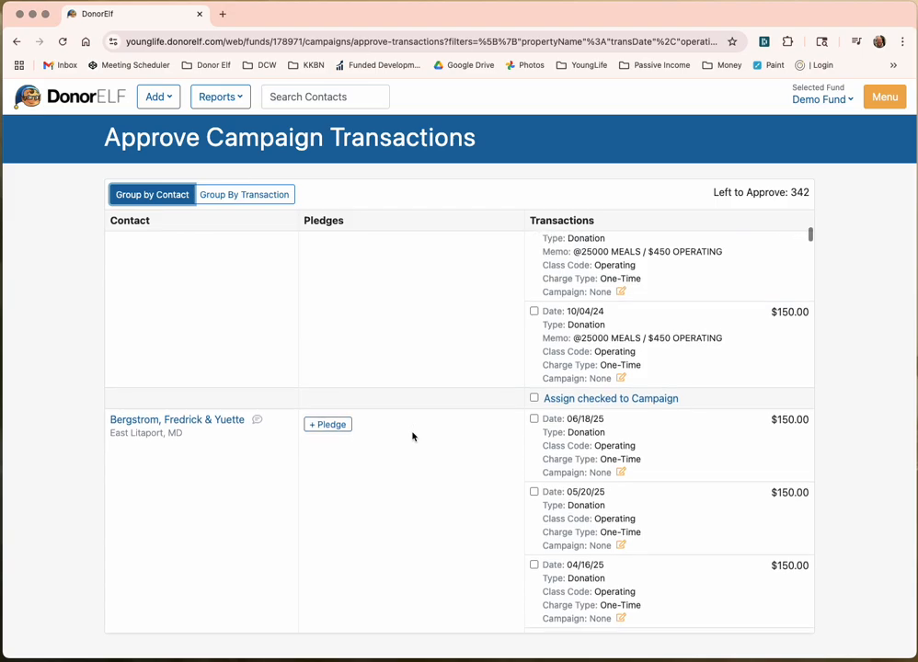
pyautogui.scroll(-10, 412, 436)
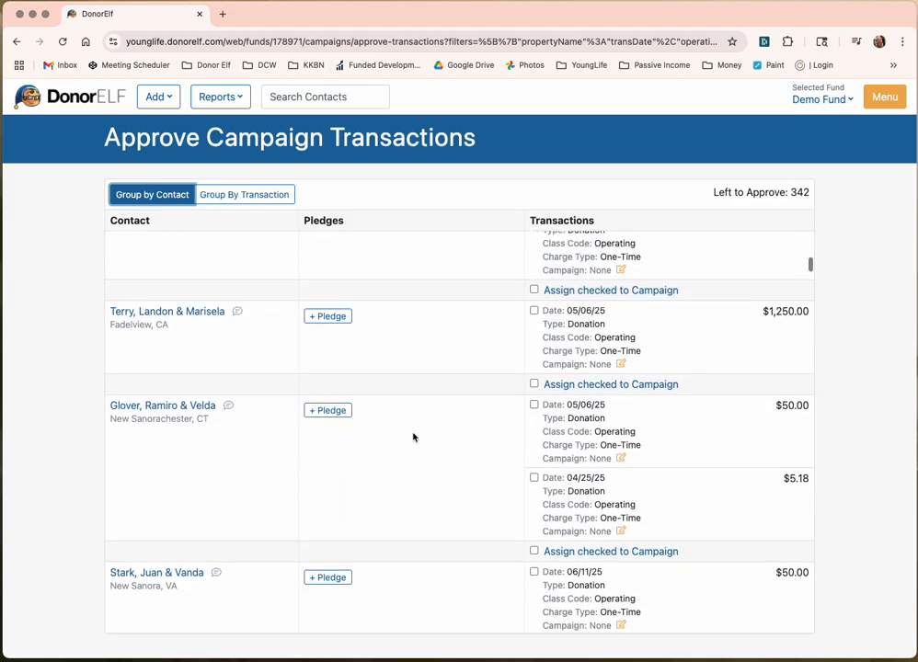
pyautogui.scroll(-3, 413, 437)
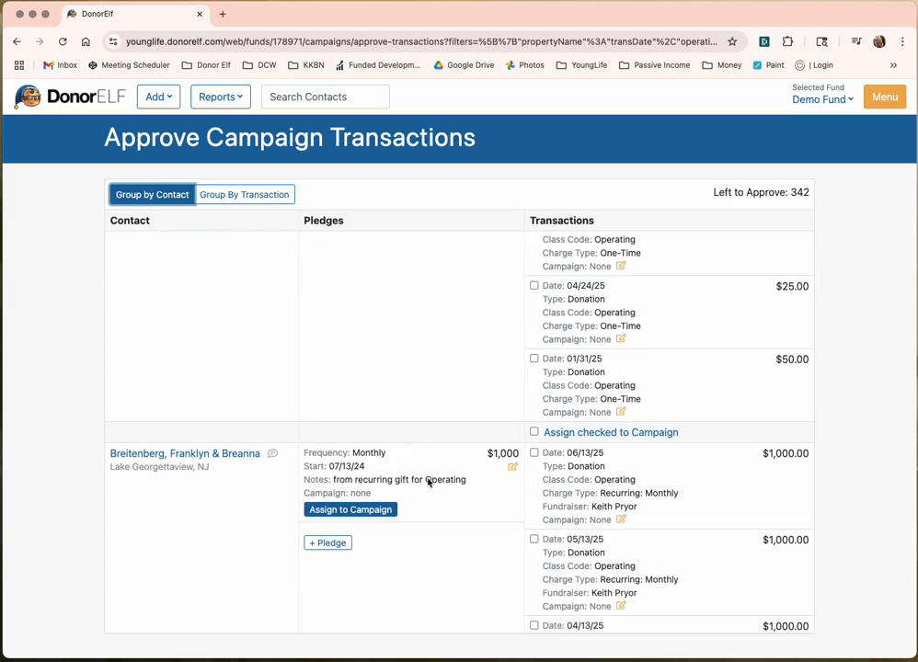
pyautogui.scroll(20, 414, 482)
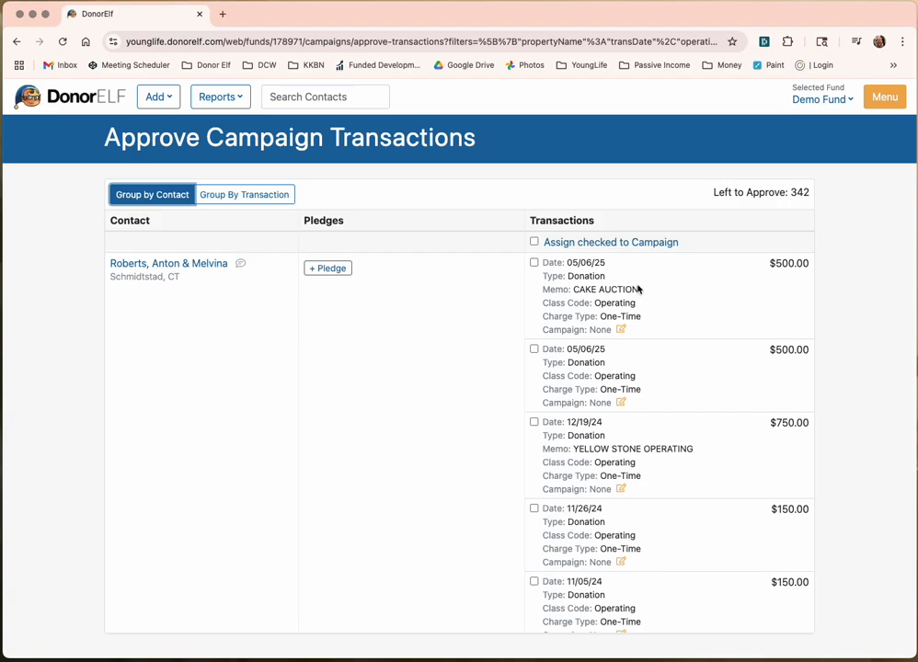
pyautogui.scroll(-5, 661, 329)
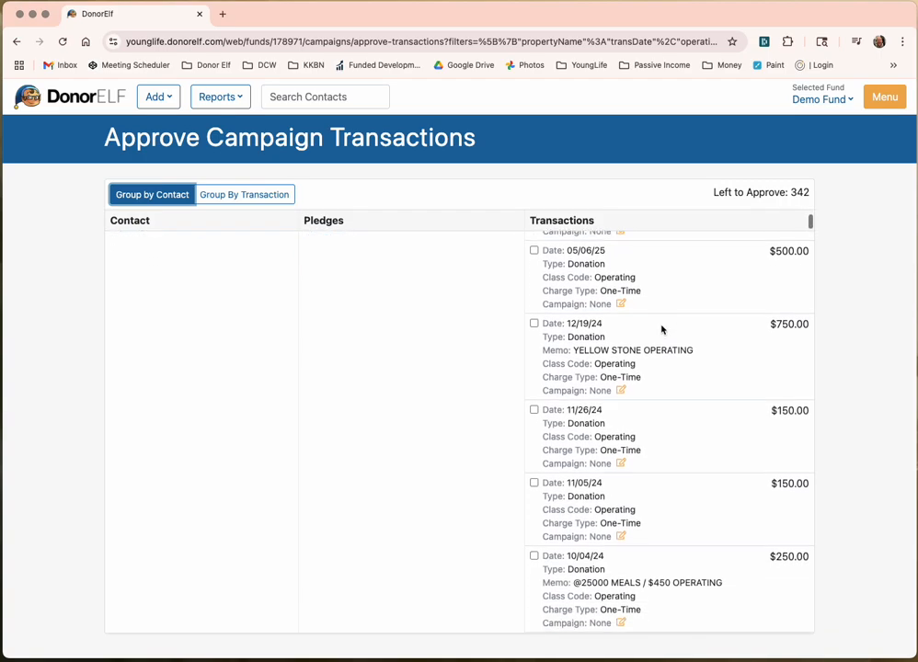
pyautogui.scroll(2, 660, 330)
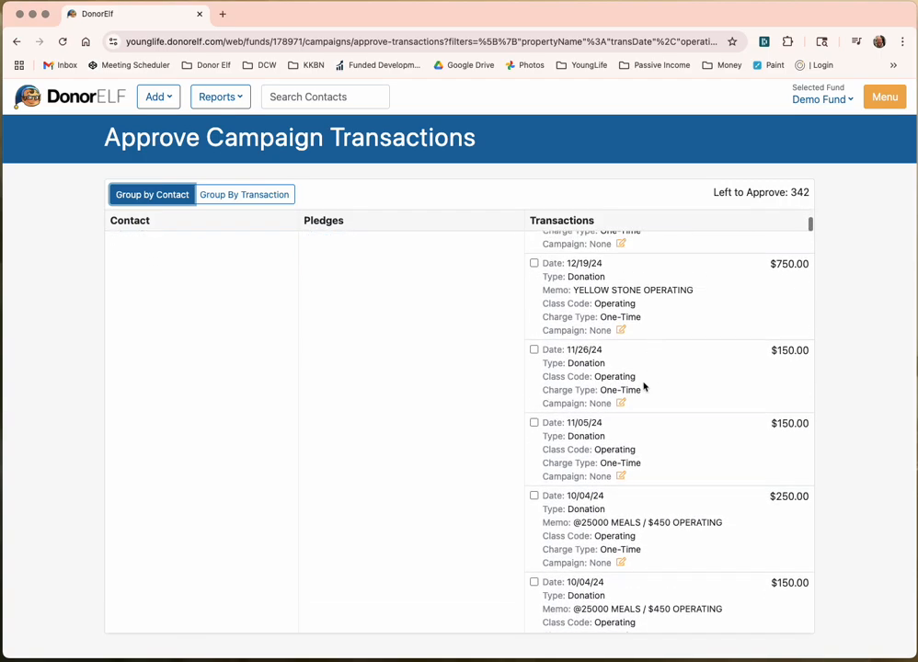
pyautogui.scroll(4, 629, 595)
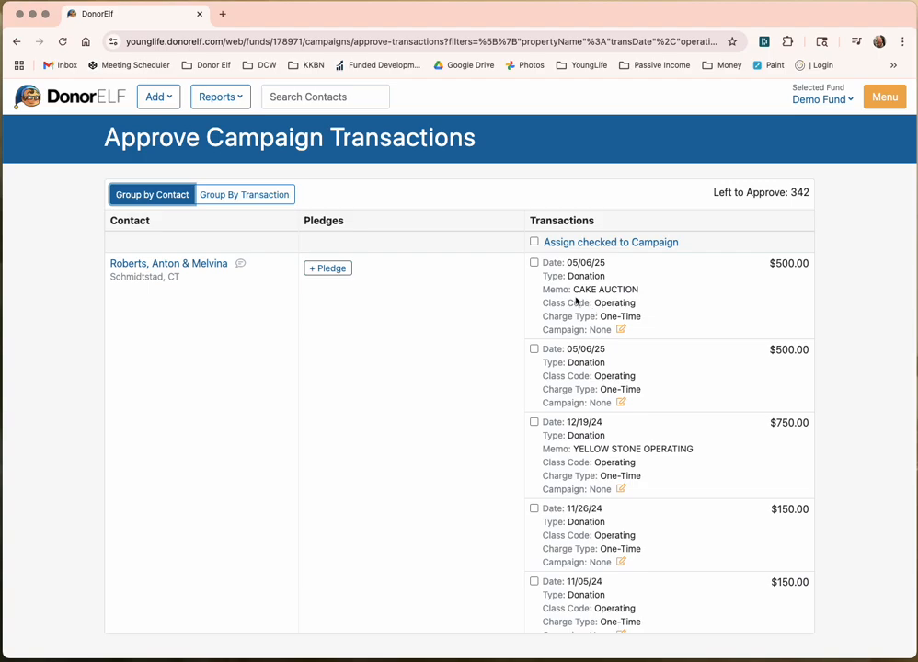
pyautogui.click(621, 331)
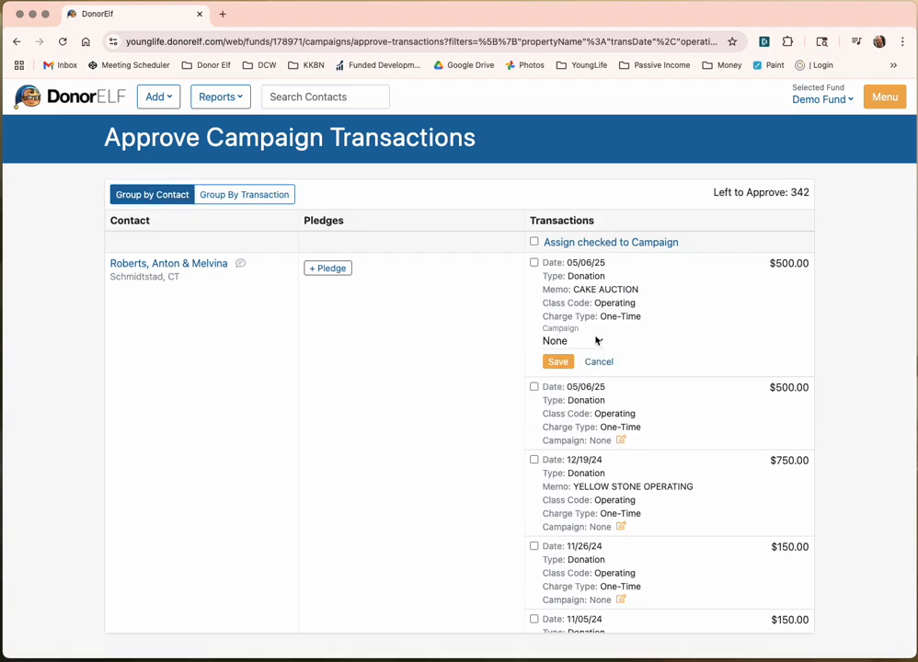
# Step: Assign the CAKE AUCTION donation to Area: Events: Banquet
pyautogui.click(601, 342)
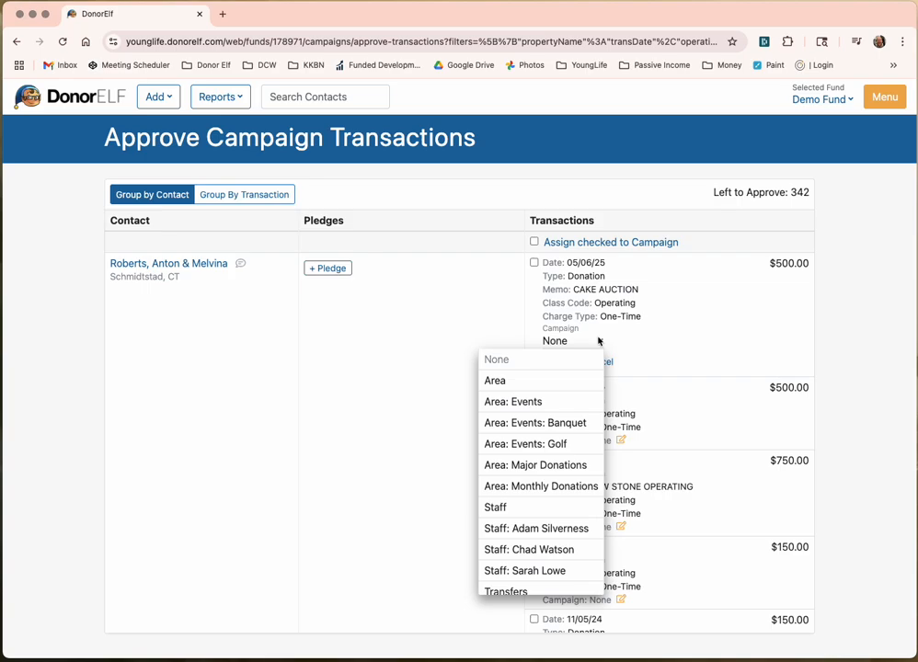
pyautogui.click(565, 425)
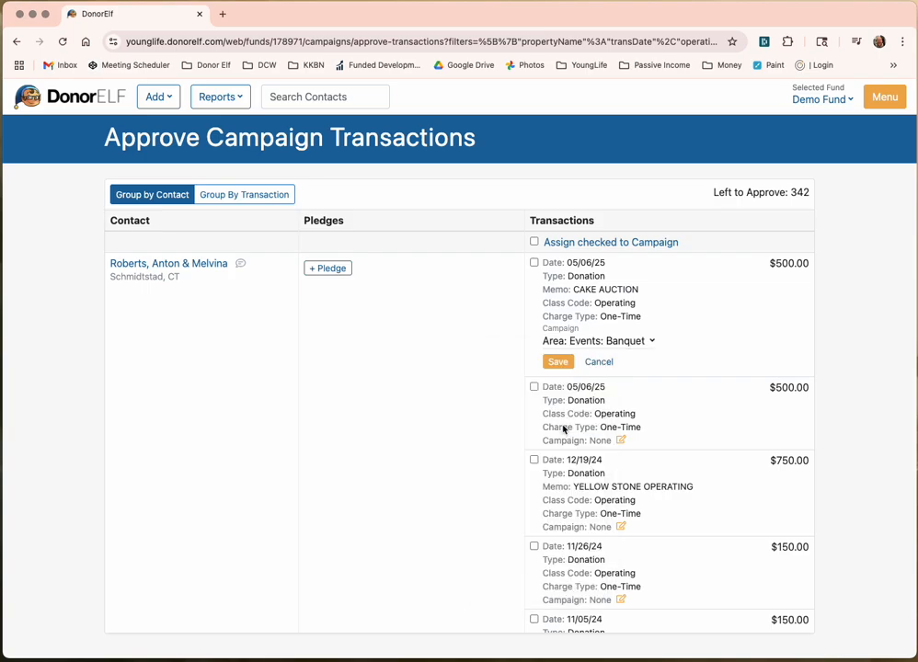
pyautogui.click(558, 362)
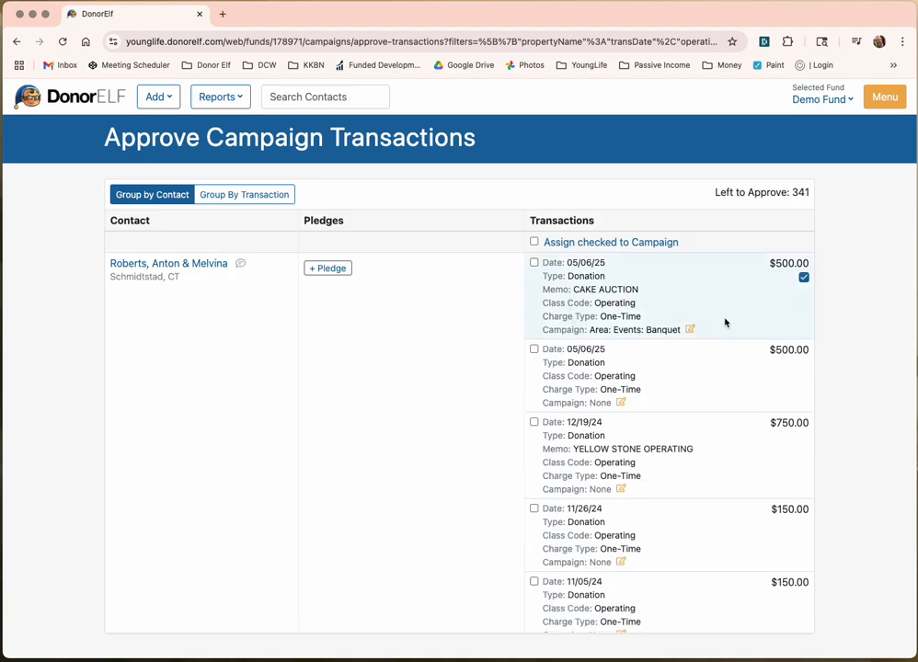
# Step: Assign the second 05/06/25 gift and the 12/19/24 gift to Area: Major Donations
pyautogui.click(620, 403)
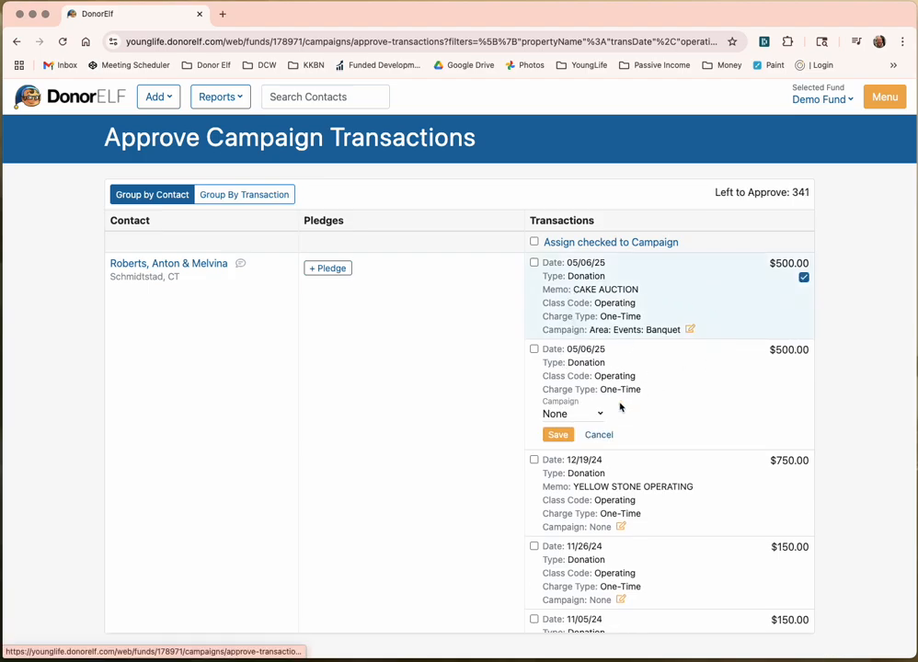
pyautogui.click(595, 414)
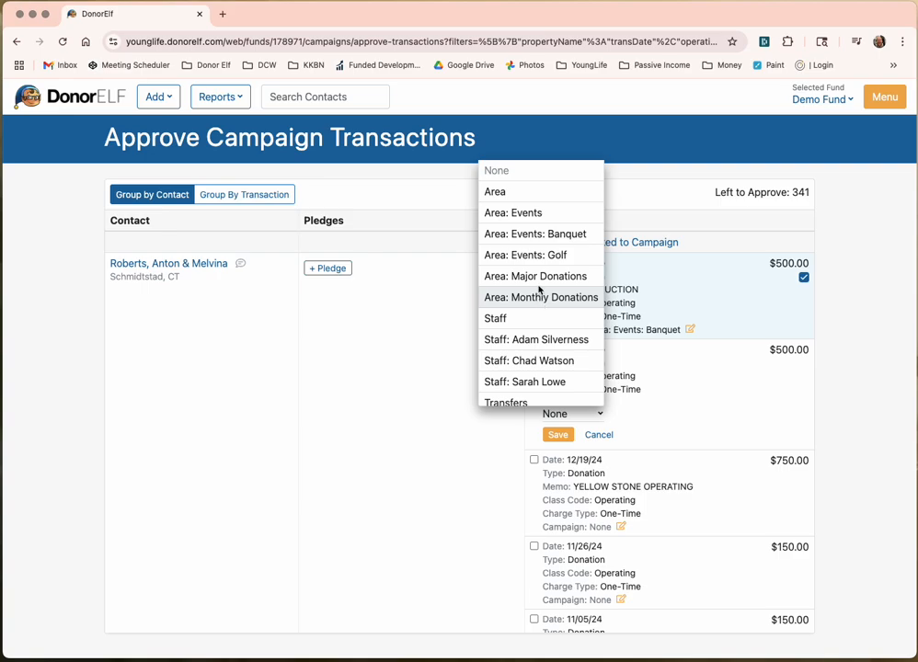
pyautogui.click(541, 277)
pyautogui.click(558, 434)
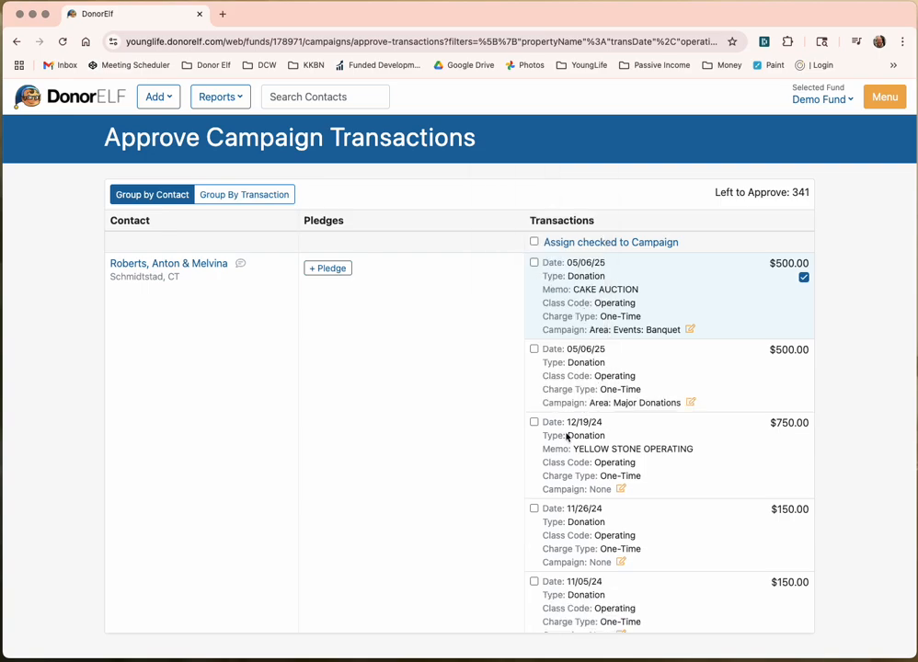
pyautogui.scroll(-2, 593, 425)
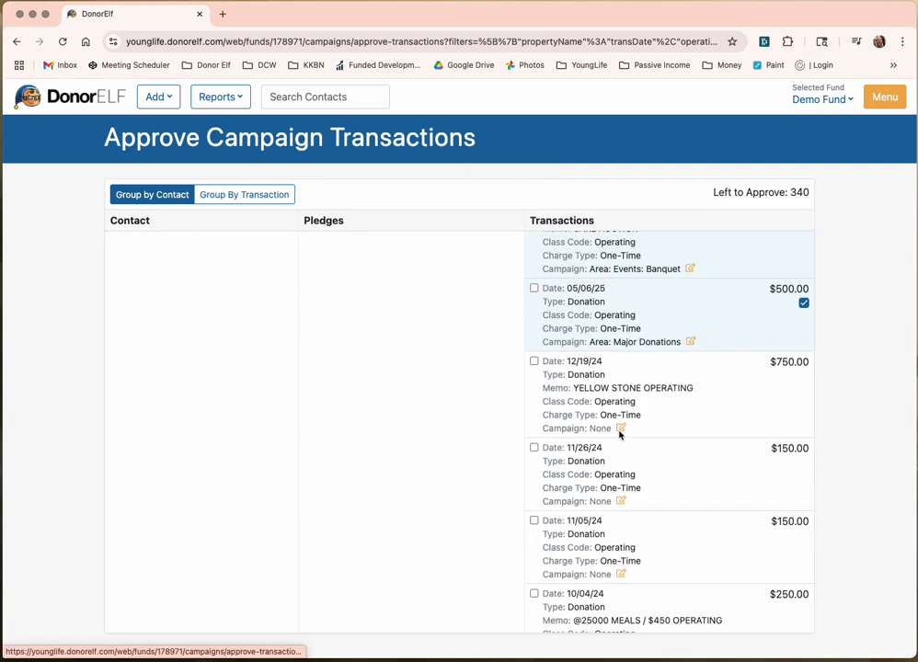
pyautogui.click(620, 428)
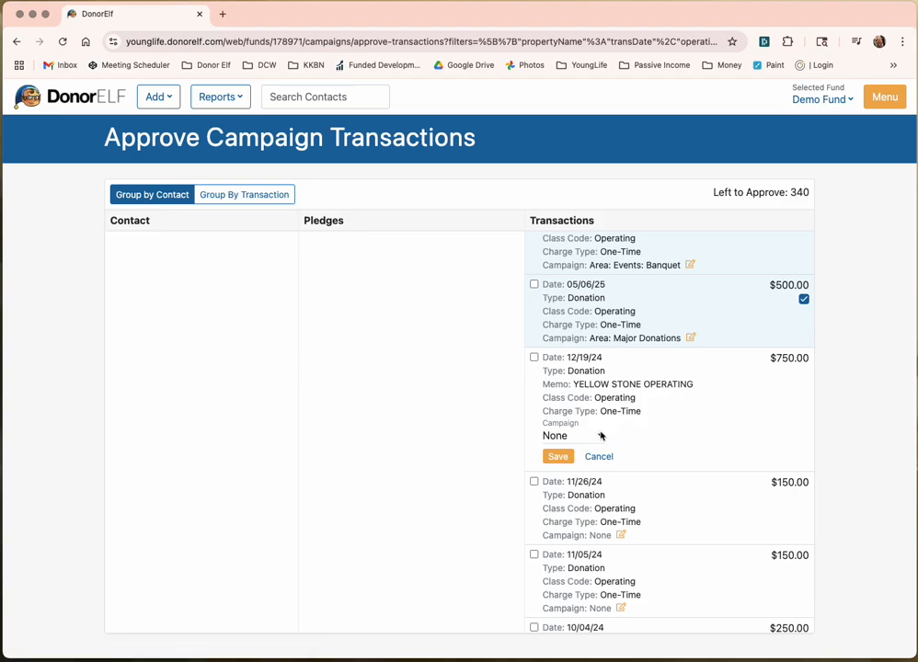
pyautogui.click(599, 435)
pyautogui.click(553, 300)
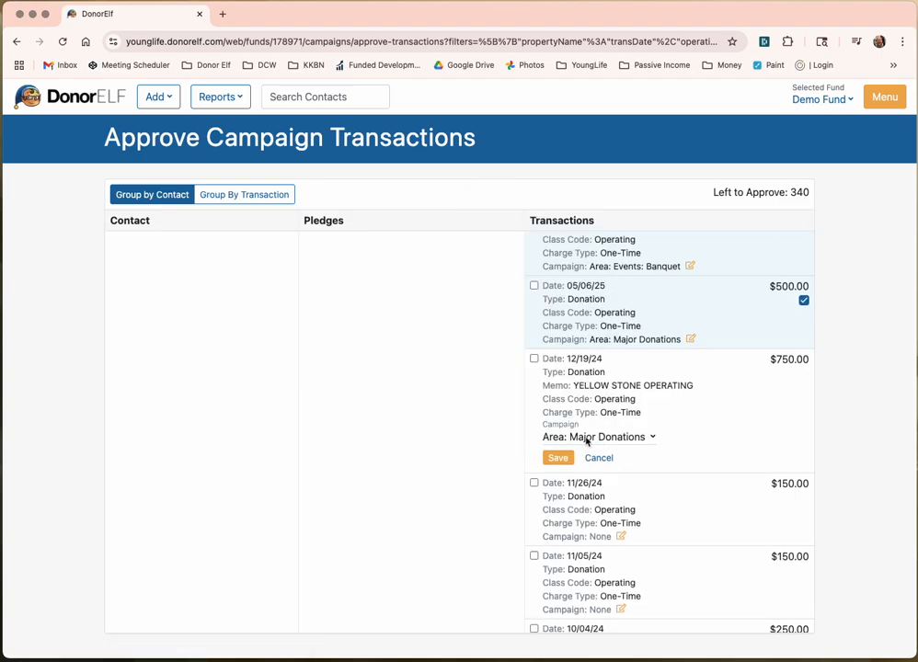
pyautogui.click(557, 457)
pyautogui.scroll(-1, 582, 450)
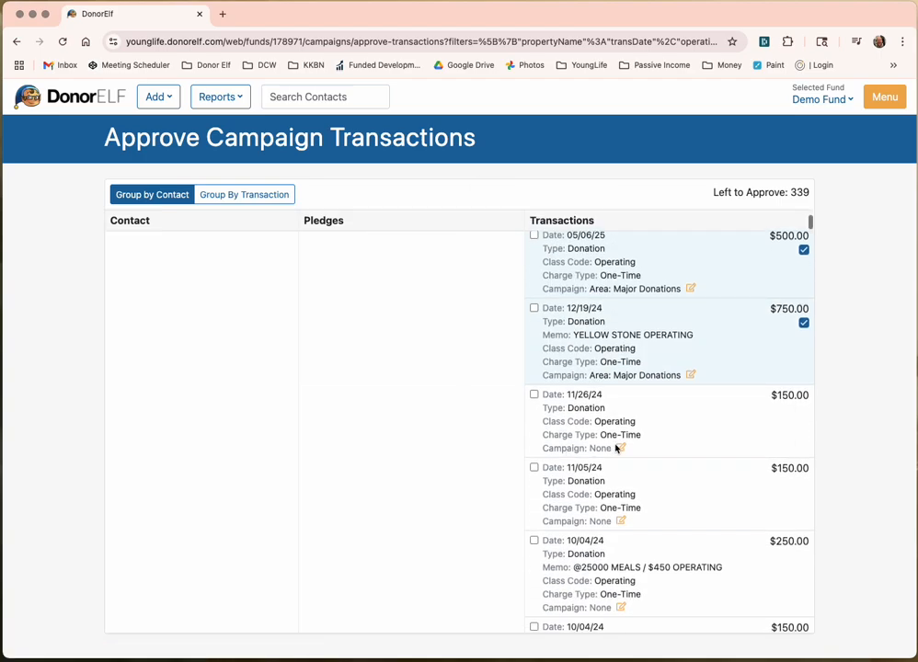
# Step: Assign the 11/26/24 gift to Area: Events: Golf and the 11/05/24 gift to a staff member's campaign
pyautogui.click(619, 448)
pyautogui.click(594, 458)
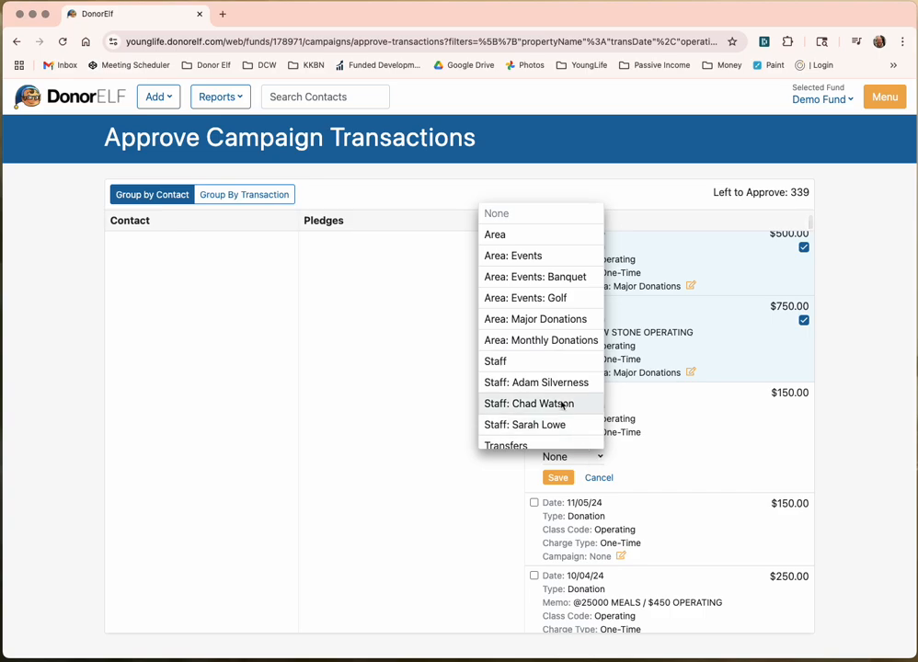
pyautogui.click(548, 298)
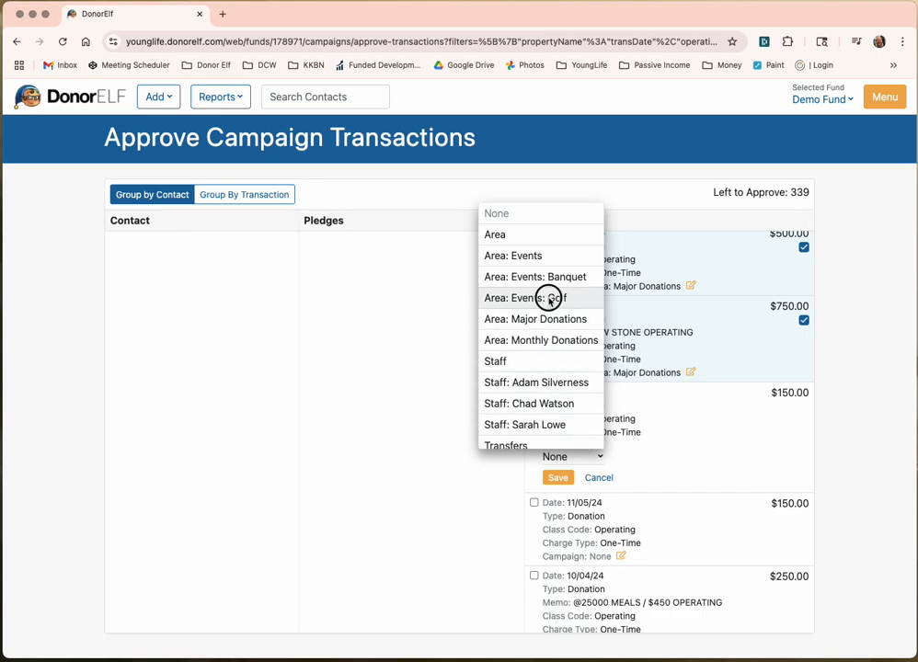
pyautogui.click(556, 477)
pyautogui.scroll(-1, 549, 484)
pyautogui.click(622, 439)
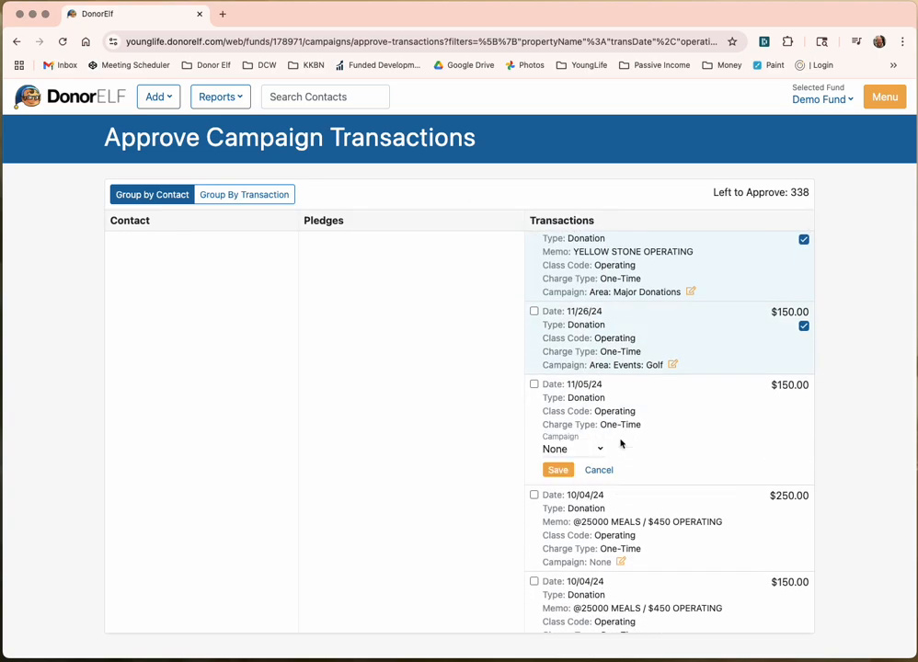
pyautogui.click(557, 450)
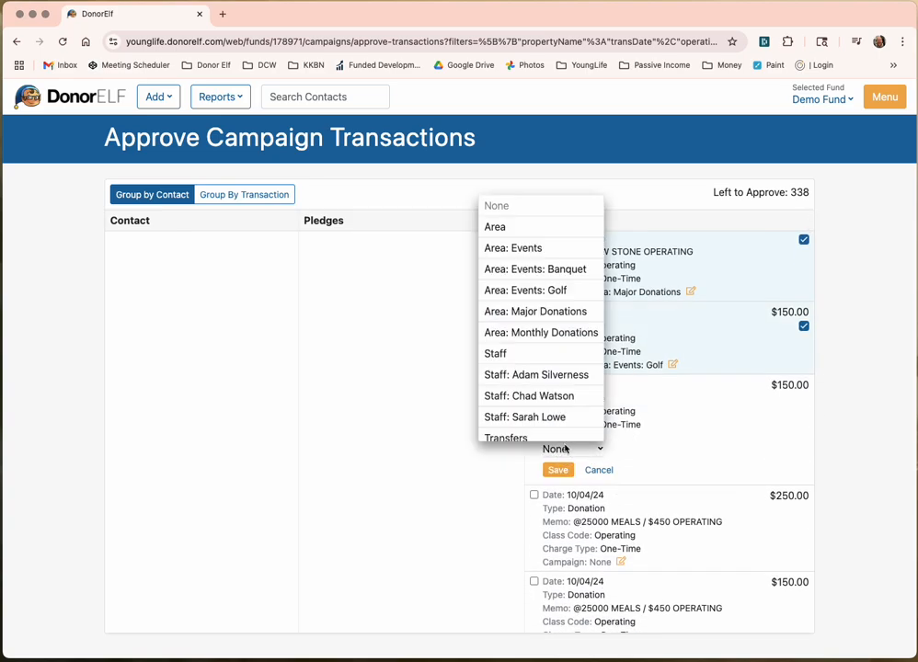
pyautogui.click(551, 397)
pyautogui.click(558, 470)
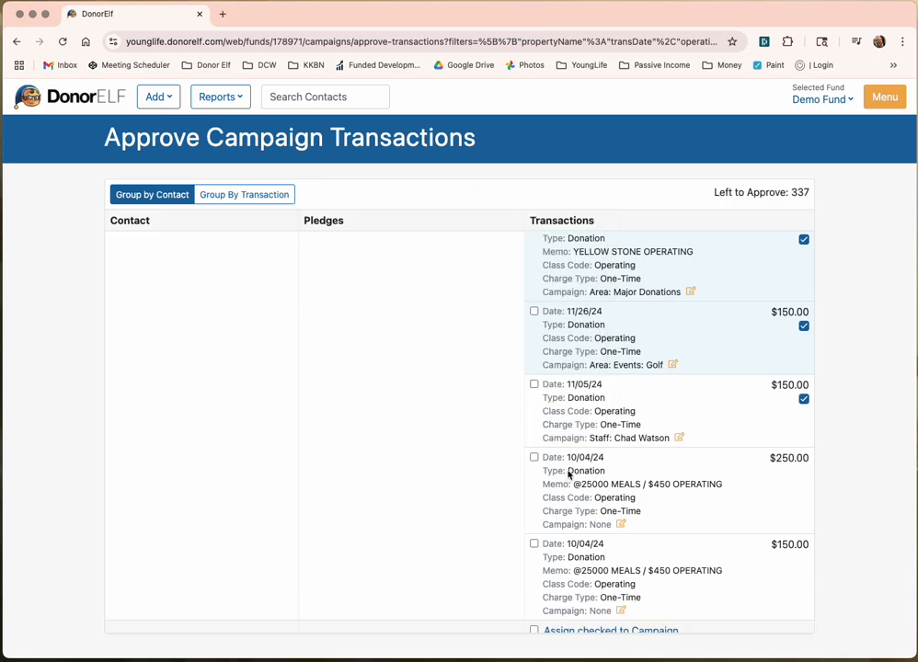
pyautogui.scroll(-3, 569, 475)
# Step: Assign both 10/04/24 gifts ($250 and $150) to Area: Major Donations
pyautogui.click(620, 402)
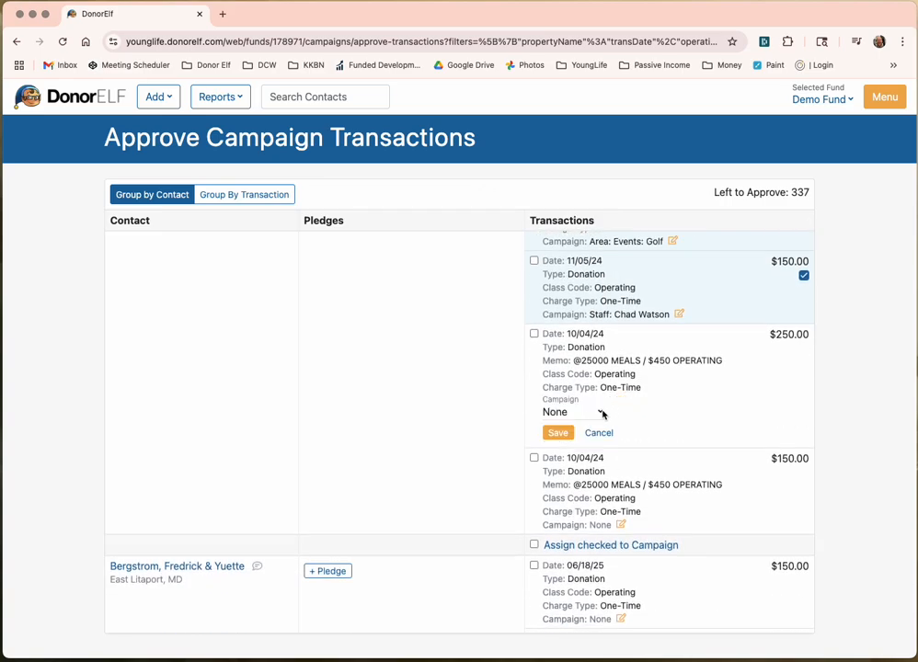
pyautogui.click(602, 414)
pyautogui.click(570, 272)
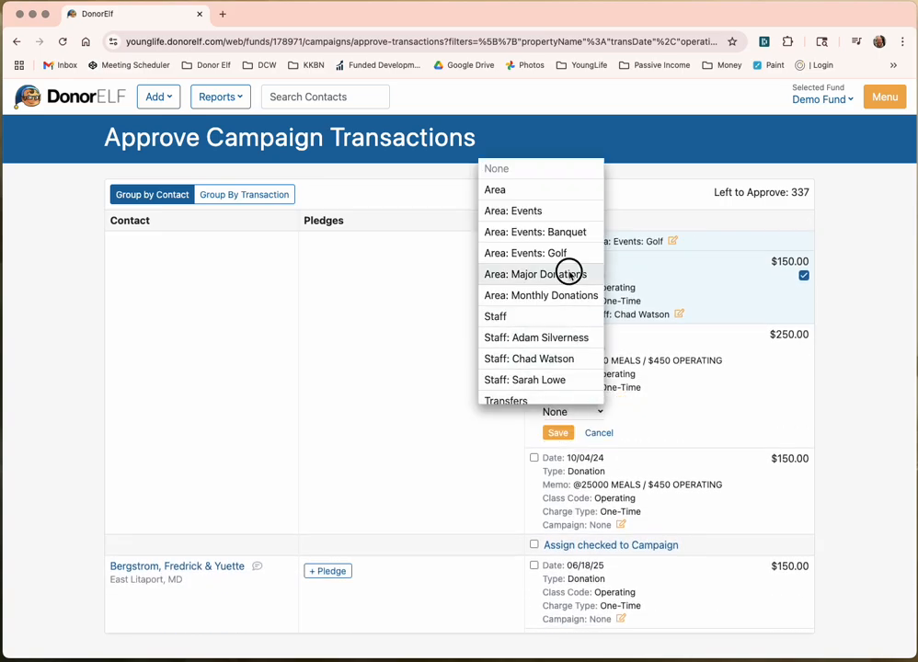
pyautogui.click(558, 432)
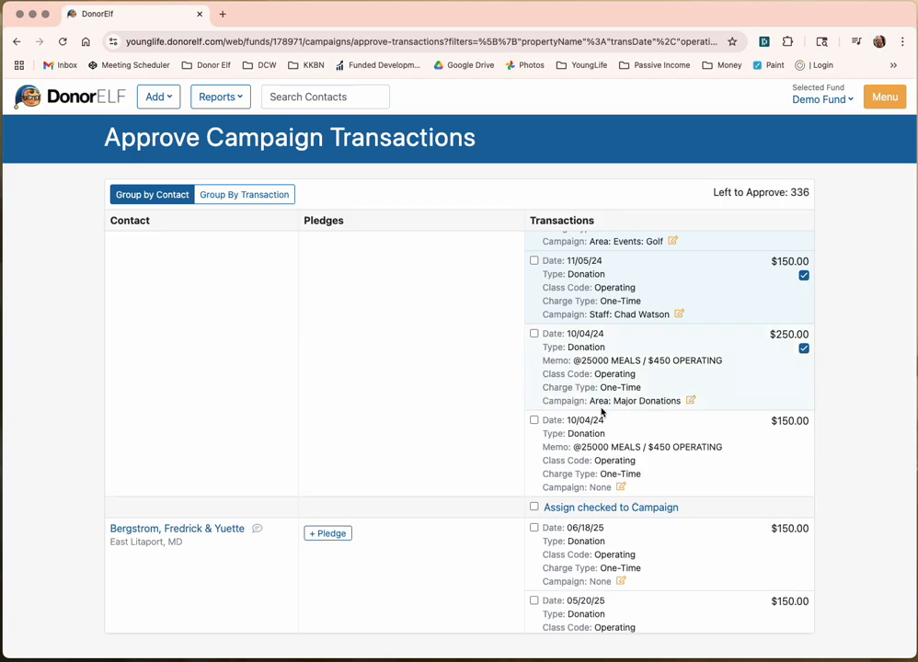
pyautogui.click(621, 489)
pyautogui.click(598, 500)
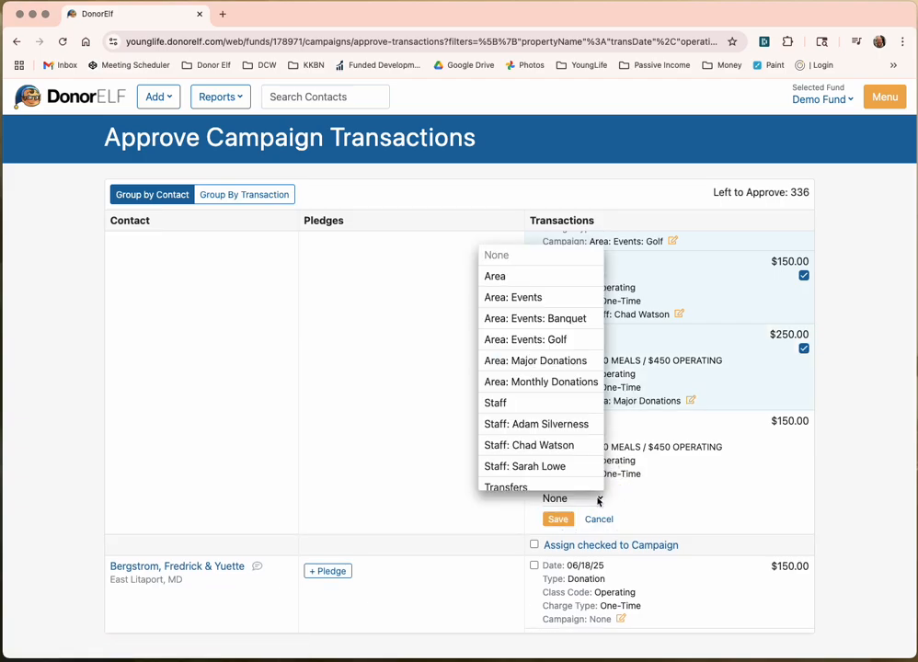
pyautogui.click(573, 364)
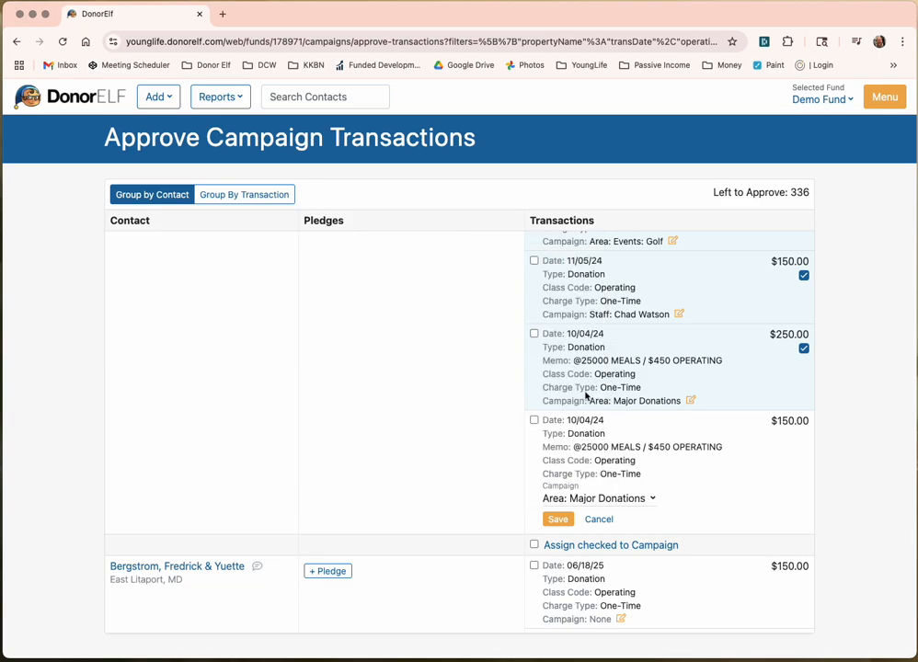
pyautogui.click(559, 520)
pyautogui.scroll(5, 506, 475)
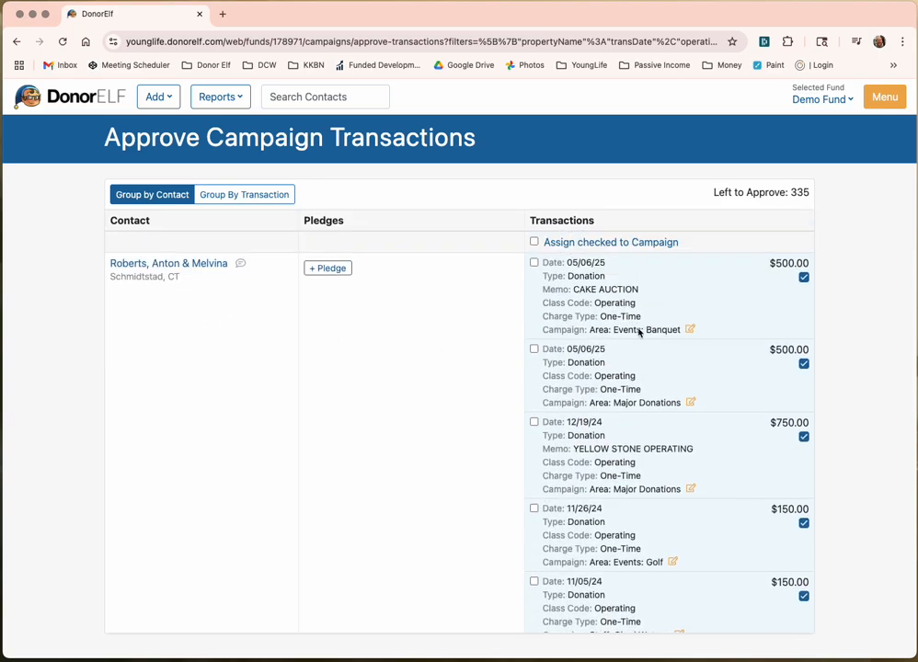
pyautogui.scroll(-5, 637, 342)
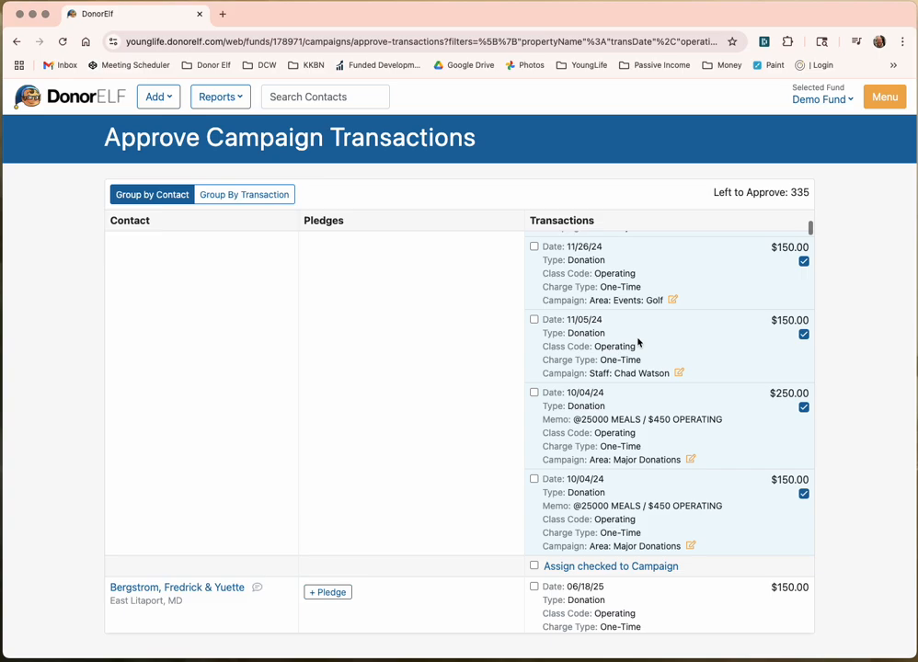
pyautogui.scroll(5, 637, 342)
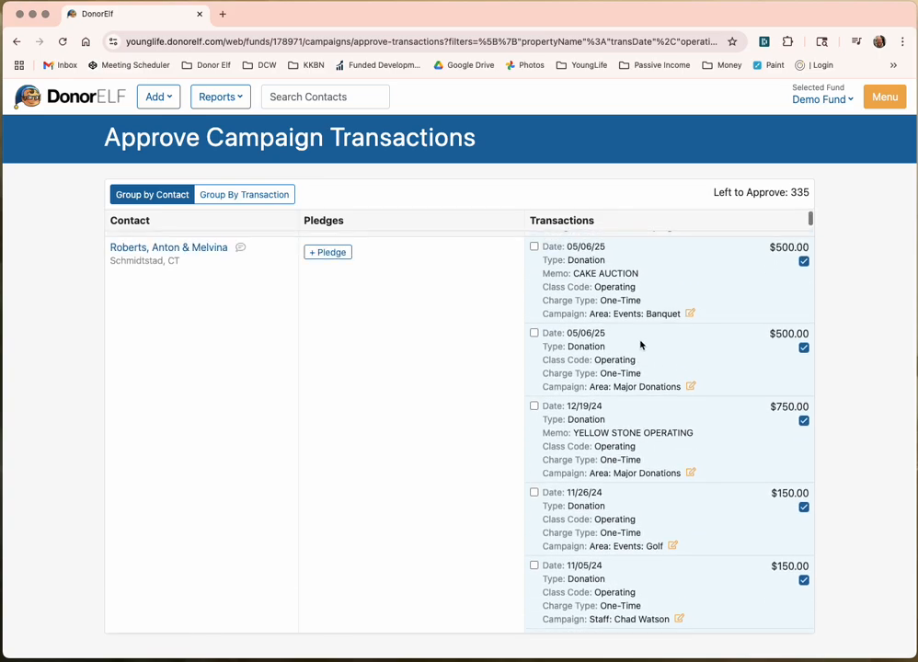
# Step: Reload the Approve Campaign Transactions page to refresh the pending list
pyautogui.click(64, 43)
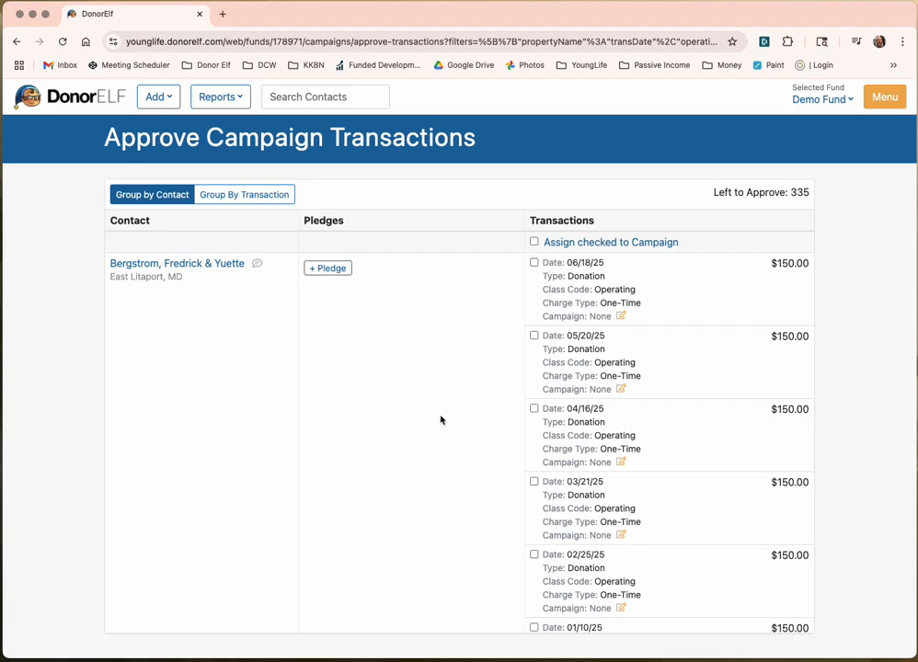
pyautogui.scroll(-10, 440, 421)
# Step: Scroll the approval list down to the contact's monthly $1,000 recurring pledge
pyautogui.scroll(-10, 439, 423)
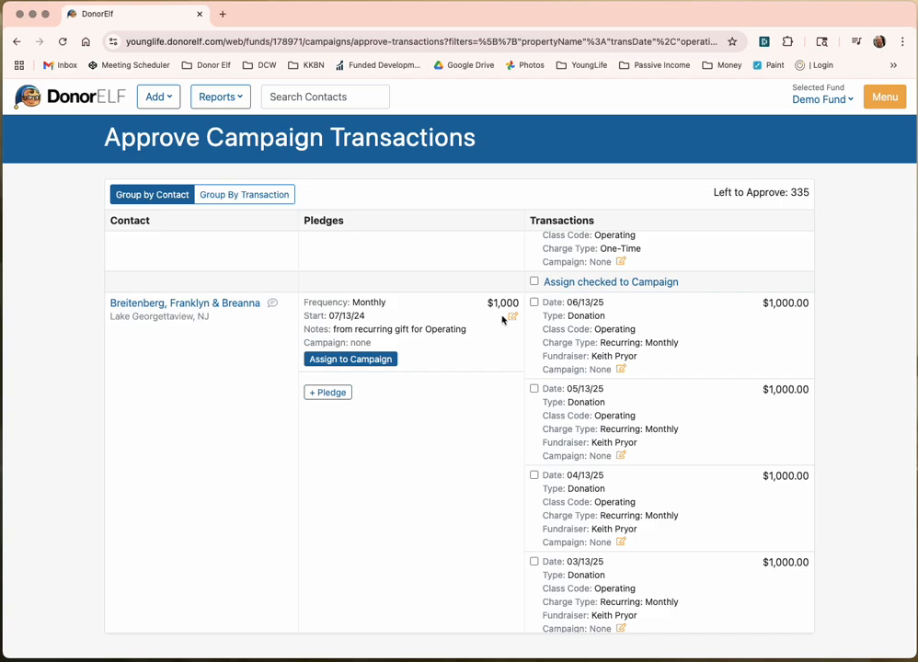
pyautogui.scroll(-1, 629, 317)
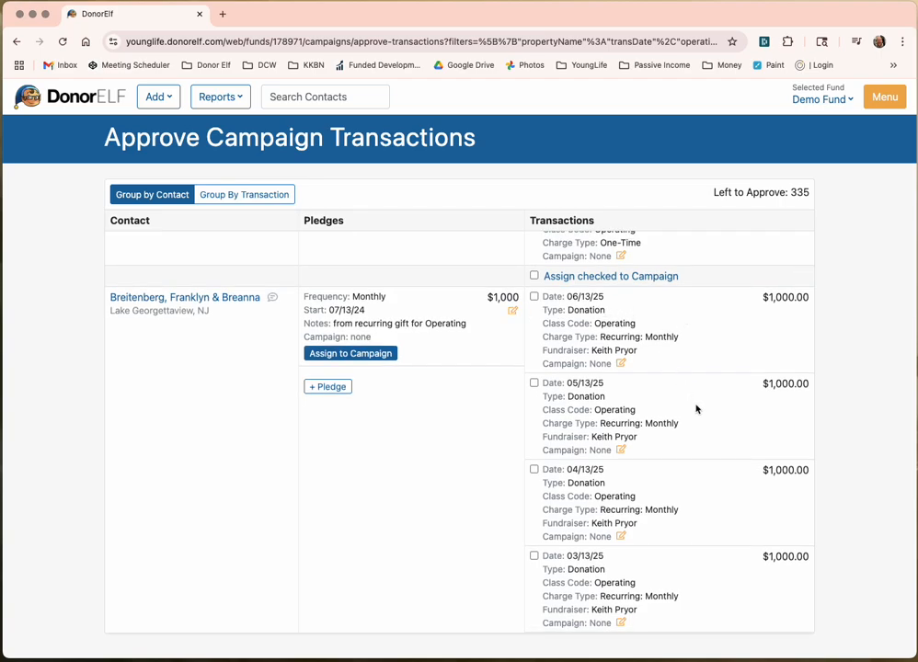
pyautogui.scroll(-5, 630, 455)
pyautogui.scroll(5, 632, 456)
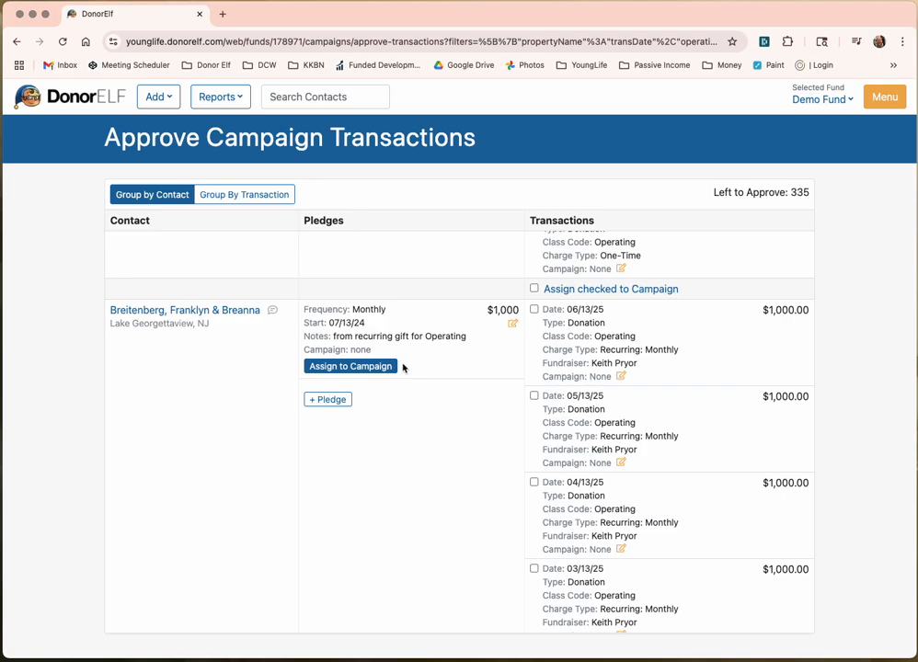
# Step: Set the $1,000 monthly pledge's campaign to Area: Monthly Donations and review its recurring gifts
pyautogui.click(371, 368)
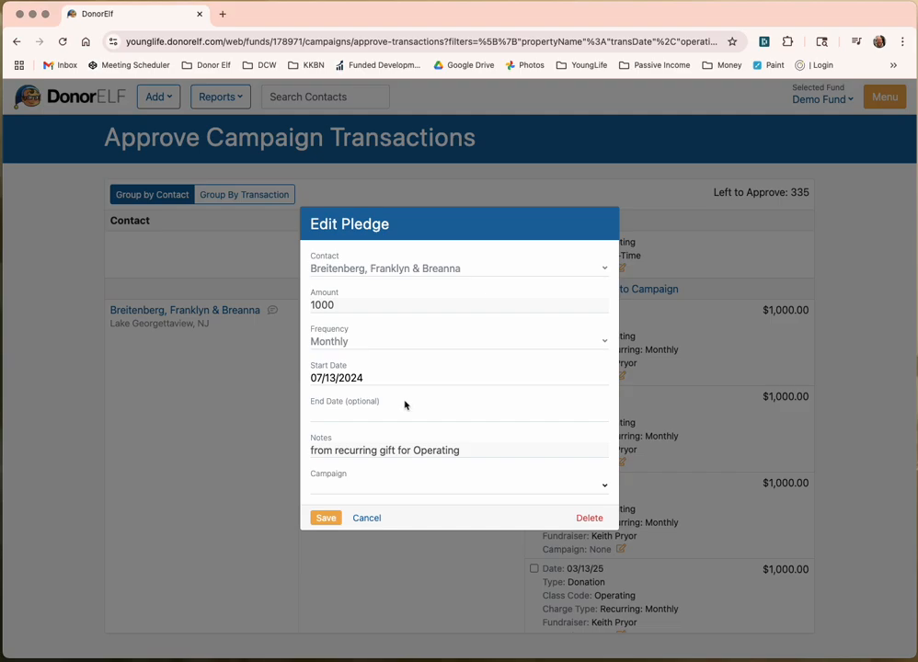
pyautogui.click(369, 492)
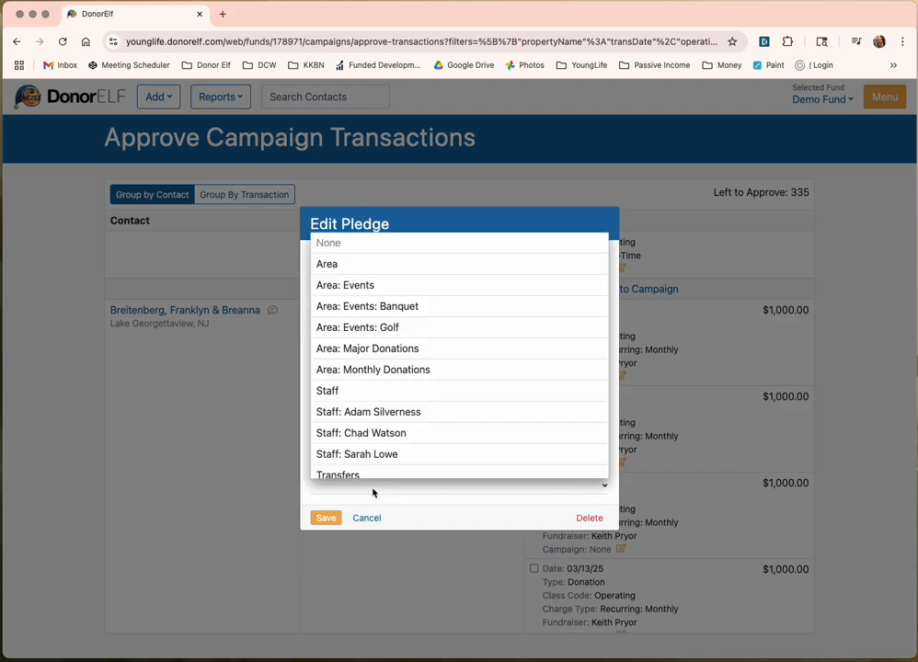
pyautogui.click(406, 376)
pyautogui.click(332, 518)
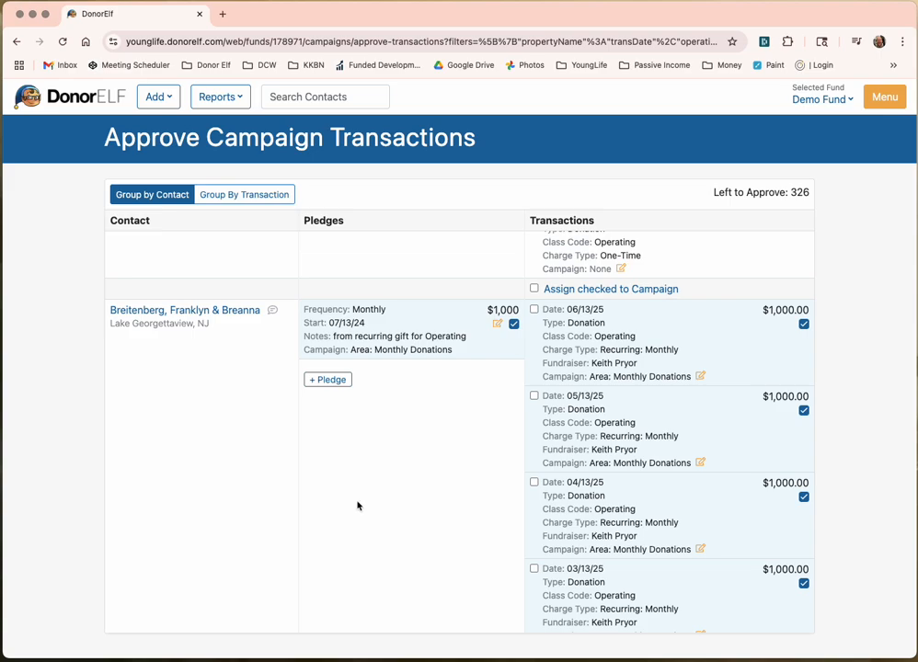
pyautogui.scroll(-5, 576, 375)
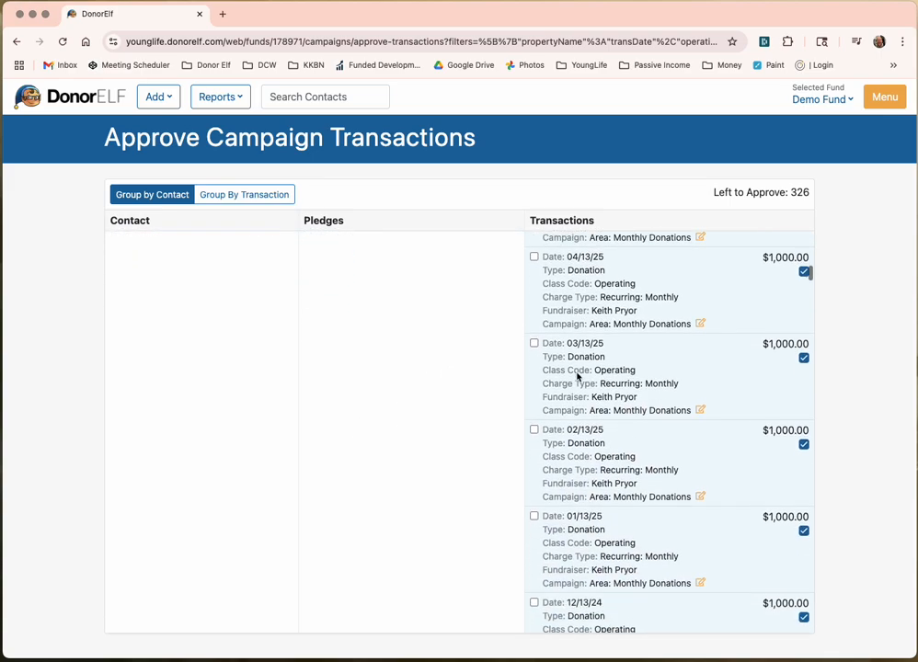
pyautogui.scroll(5, 577, 375)
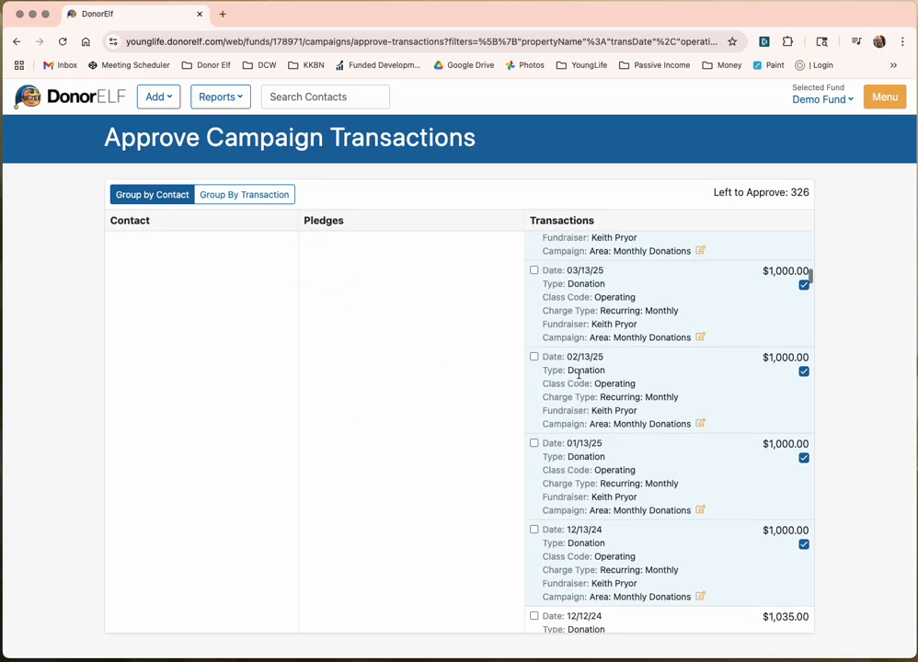
pyautogui.scroll(1, 579, 375)
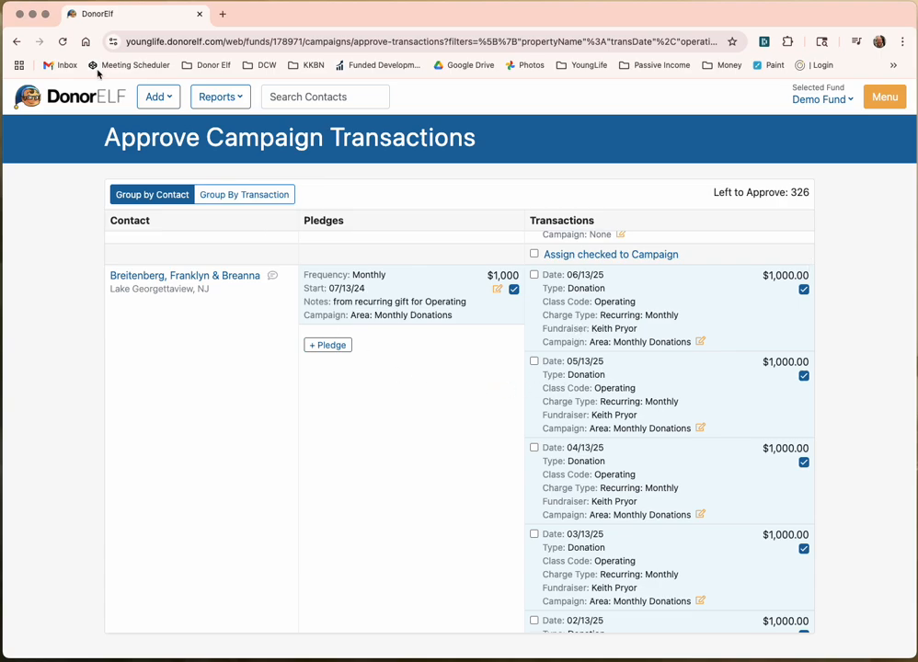
pyautogui.scroll(-6, 571, 367)
pyautogui.scroll(-5, 569, 367)
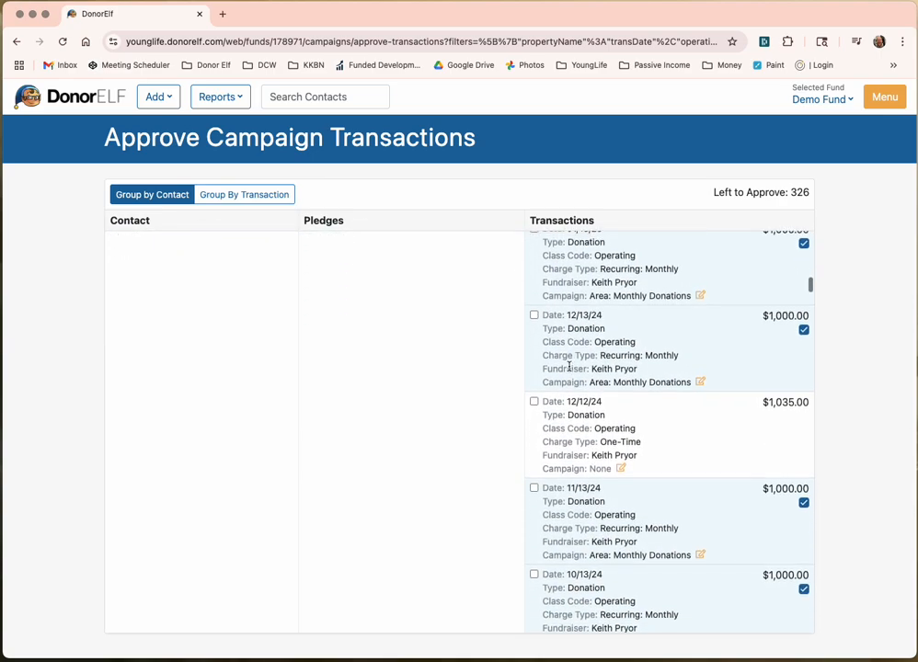
pyautogui.scroll(-1, 608, 419)
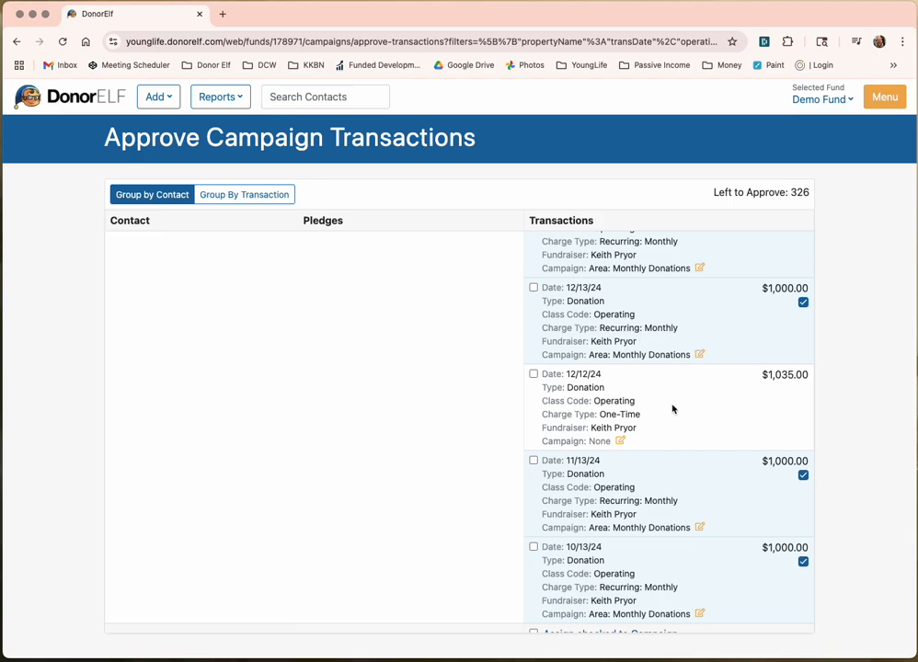
# Step: Assign the $1,035 gift of 12/12/24 to Area: Events: Banquet and return to the dashboard
pyautogui.click(620, 440)
pyautogui.click(586, 454)
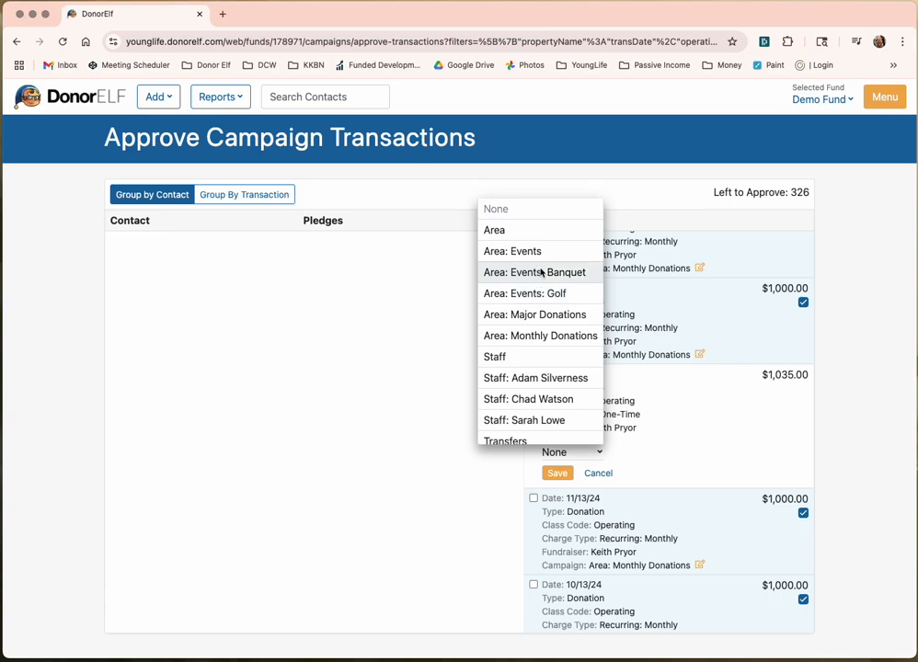
pyautogui.click(543, 273)
pyautogui.click(556, 473)
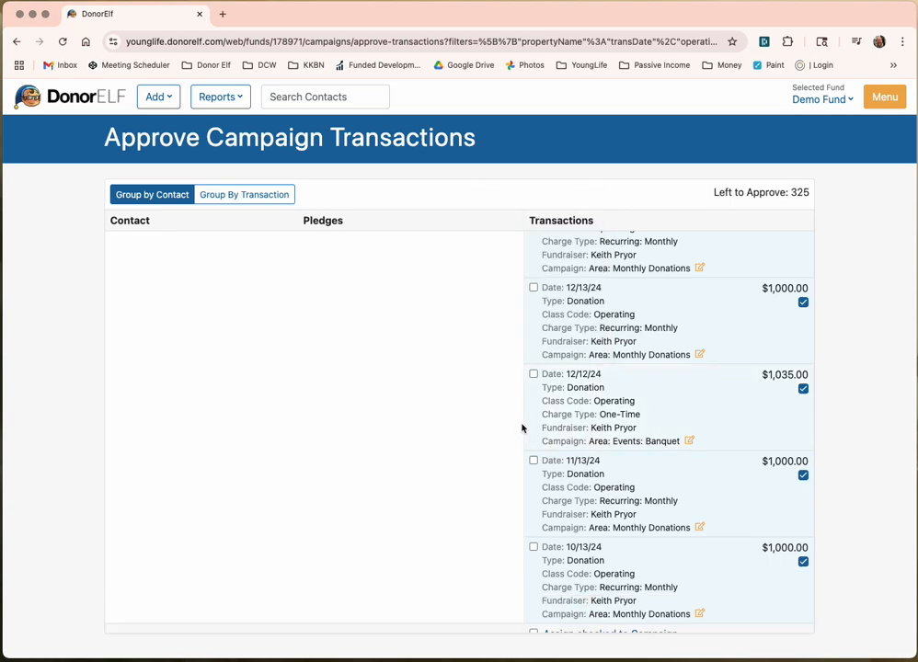
pyautogui.scroll(-3, 773, 385)
pyautogui.scroll(10, 772, 385)
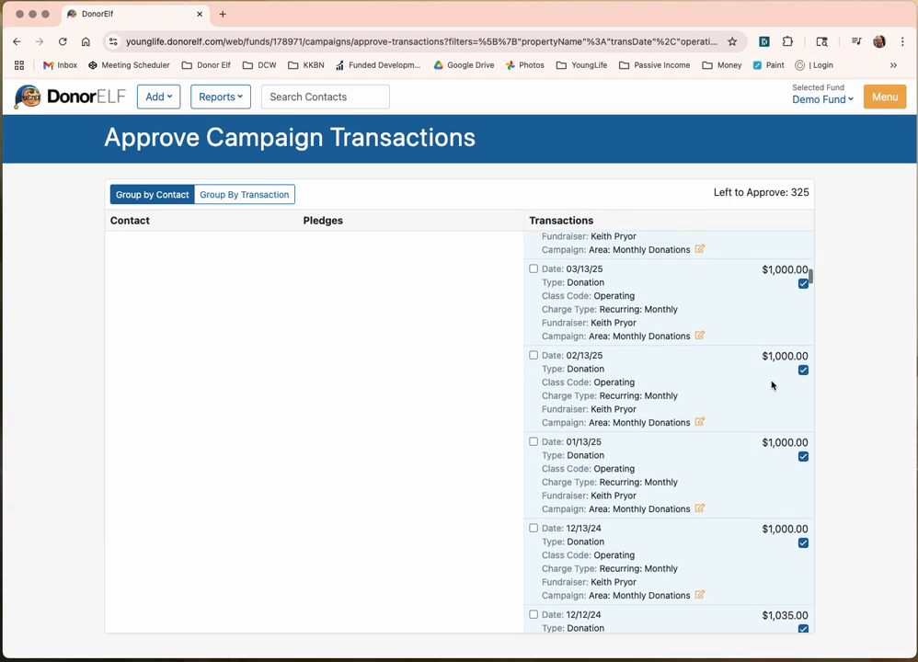
pyautogui.scroll(5, 772, 375)
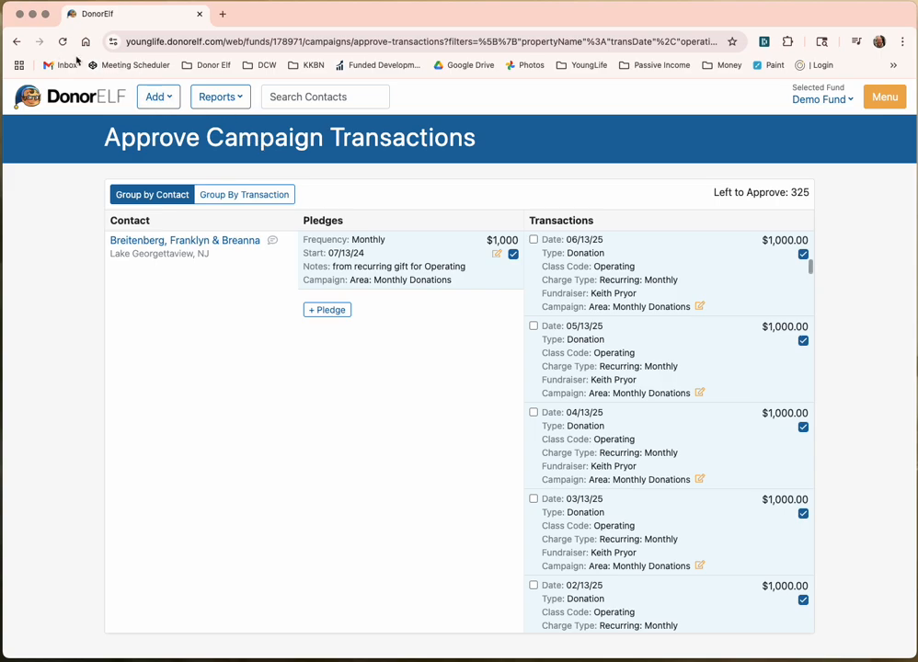
pyautogui.click(68, 98)
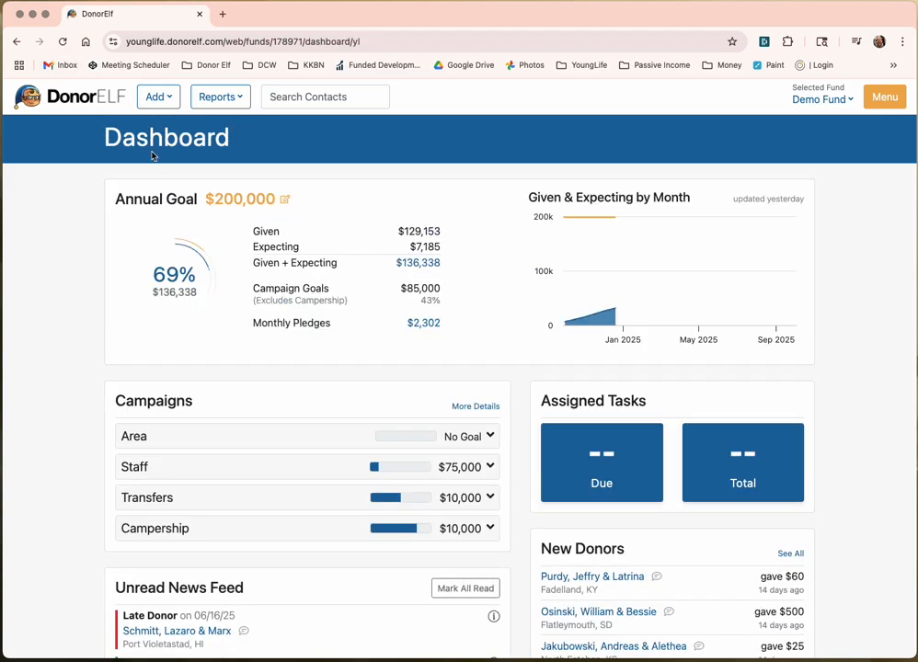
# Step: Reload the dashboard and expand Area, Major Donations, Monthly Donations and Events, none with goals
pyautogui.click(62, 41)
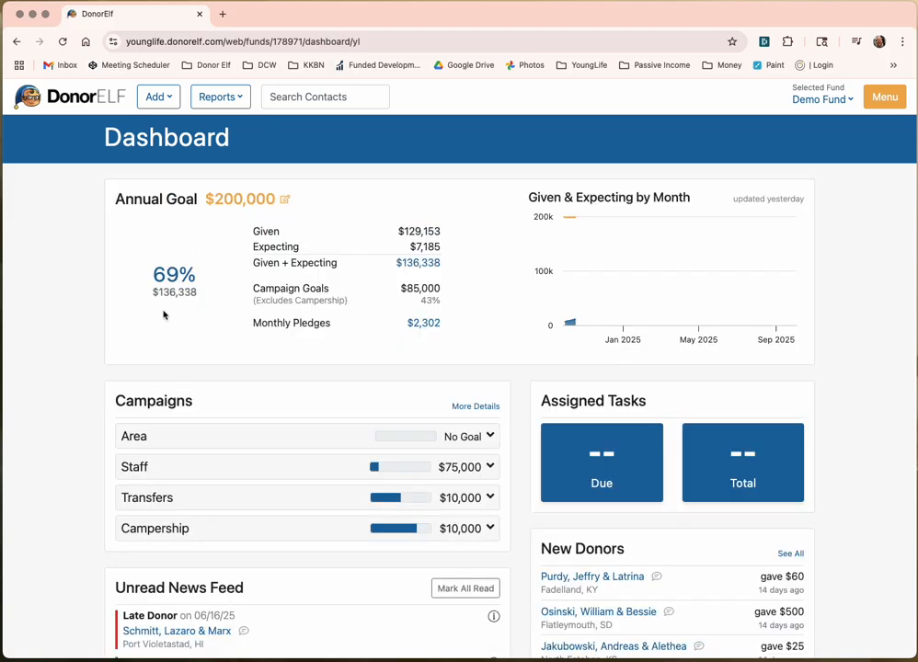
pyautogui.click(468, 435)
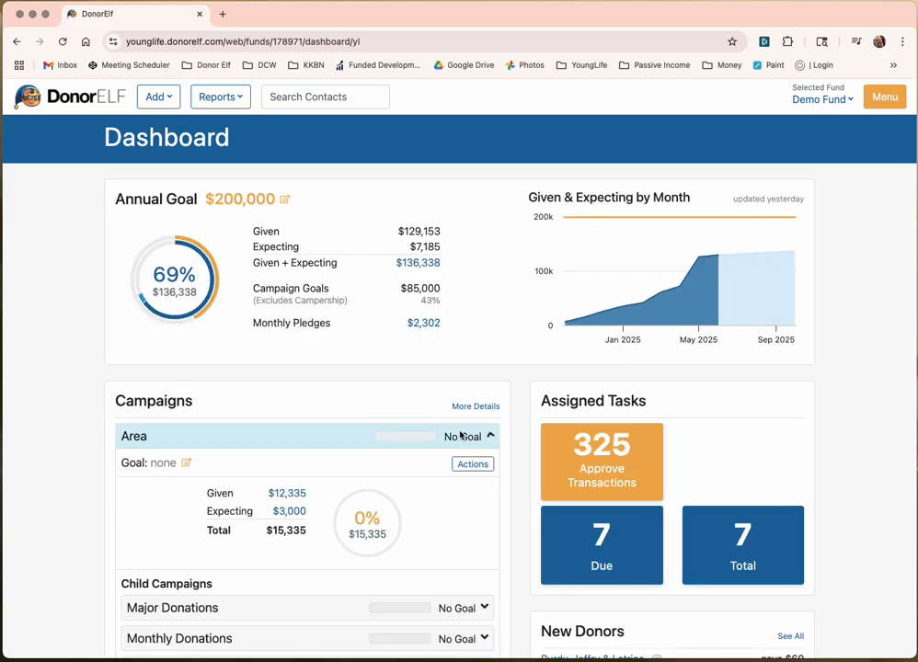
pyautogui.scroll(-2, 459, 436)
pyautogui.click(464, 487)
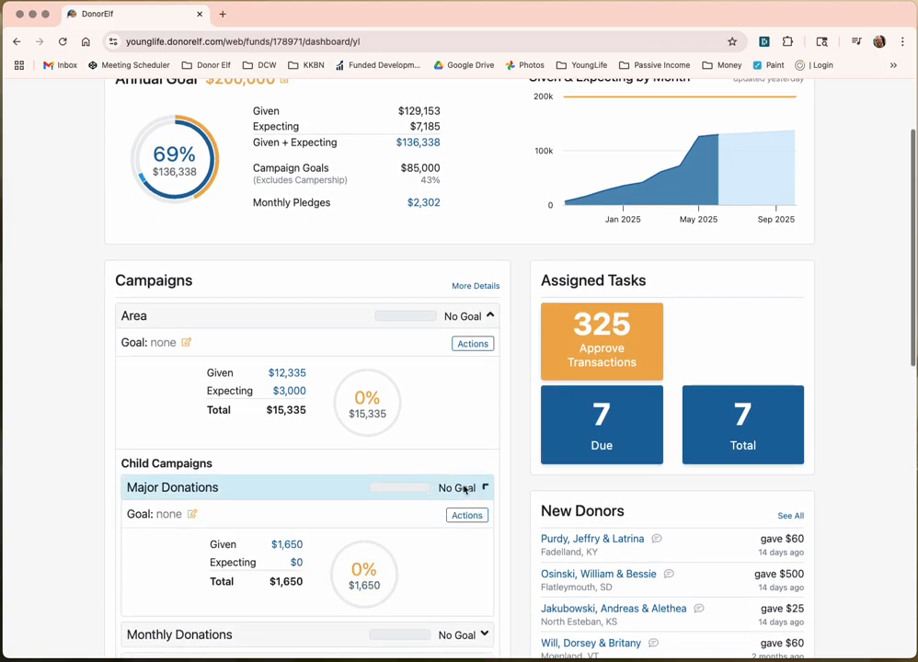
pyautogui.scroll(-3, 375, 441)
pyautogui.scroll(-1, 304, 432)
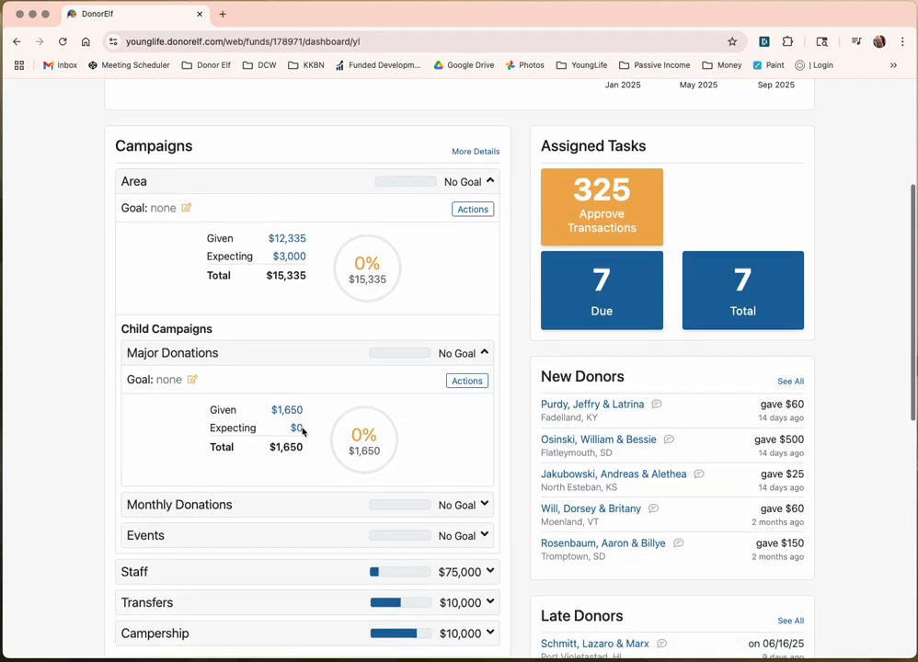
pyautogui.click(397, 506)
pyautogui.scroll(-3, 277, 526)
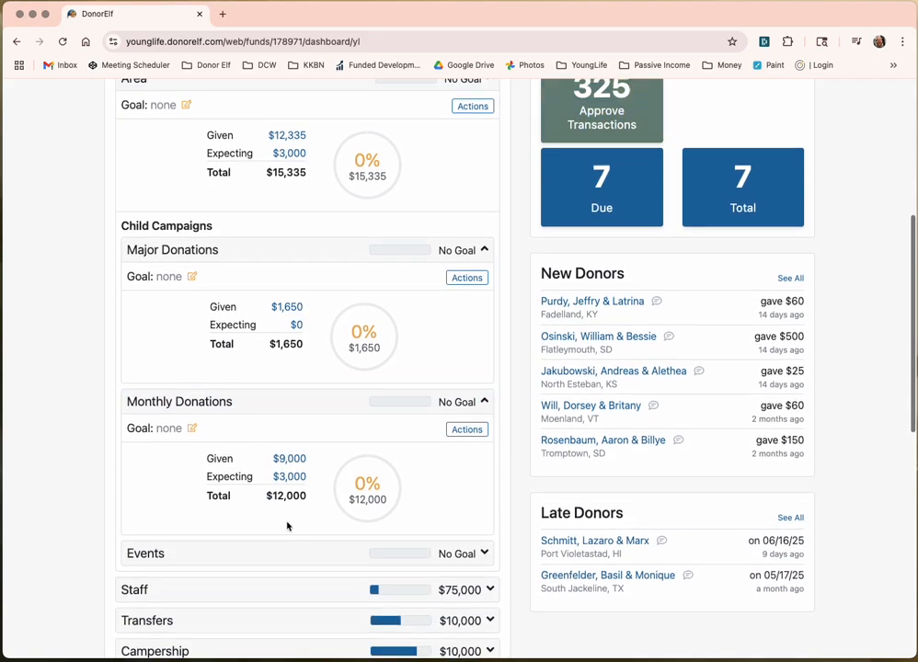
pyautogui.click(371, 541)
pyautogui.scroll(-5, 349, 539)
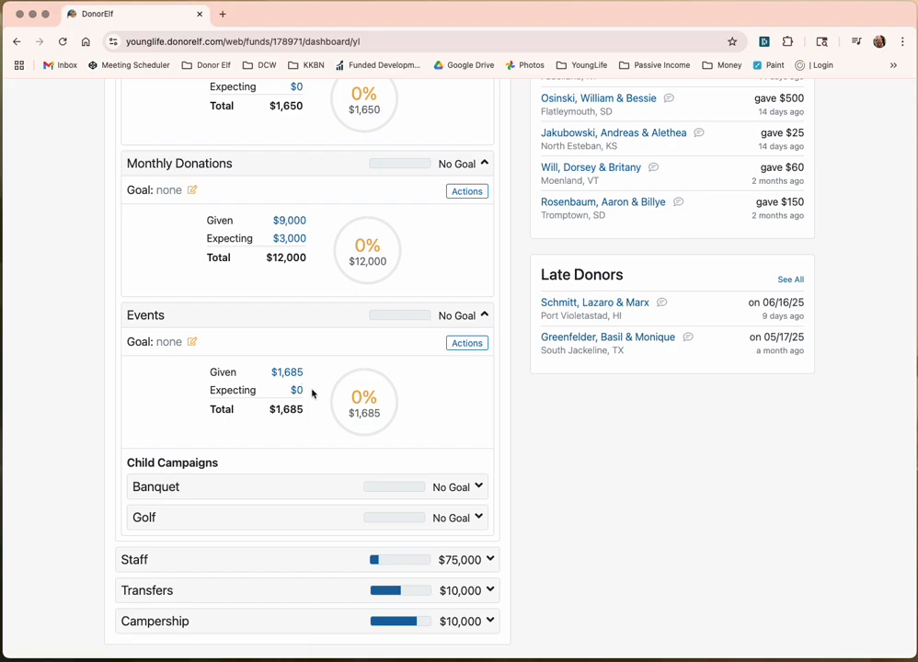
# Step: Collapse Events, Monthly Donations, Major Donations and Area, then open Approve Transactions
pyautogui.click(309, 318)
pyautogui.scroll(3, 310, 318)
pyautogui.click(309, 318)
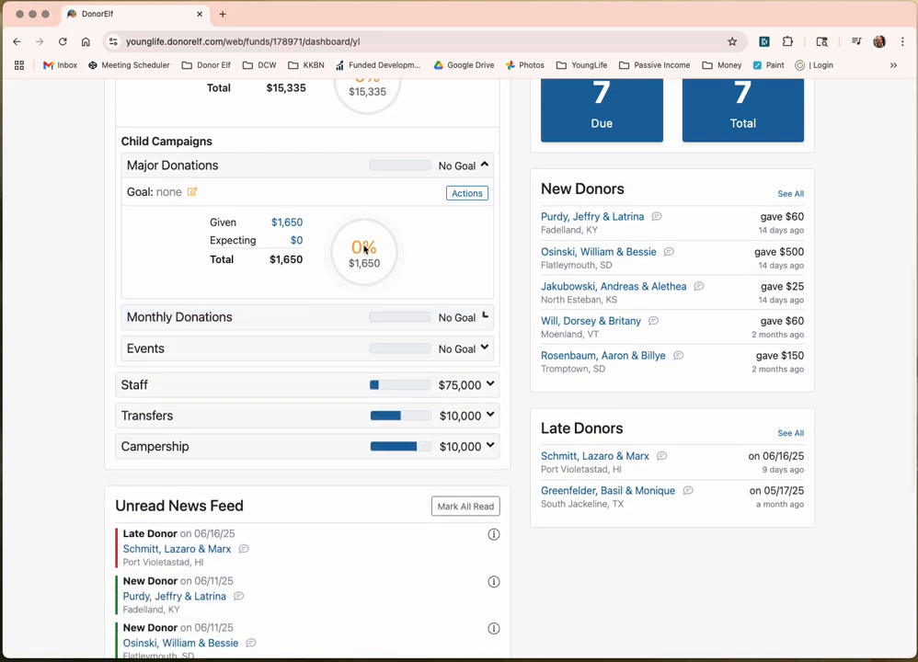
pyautogui.click(340, 175)
pyautogui.scroll(5, 344, 179)
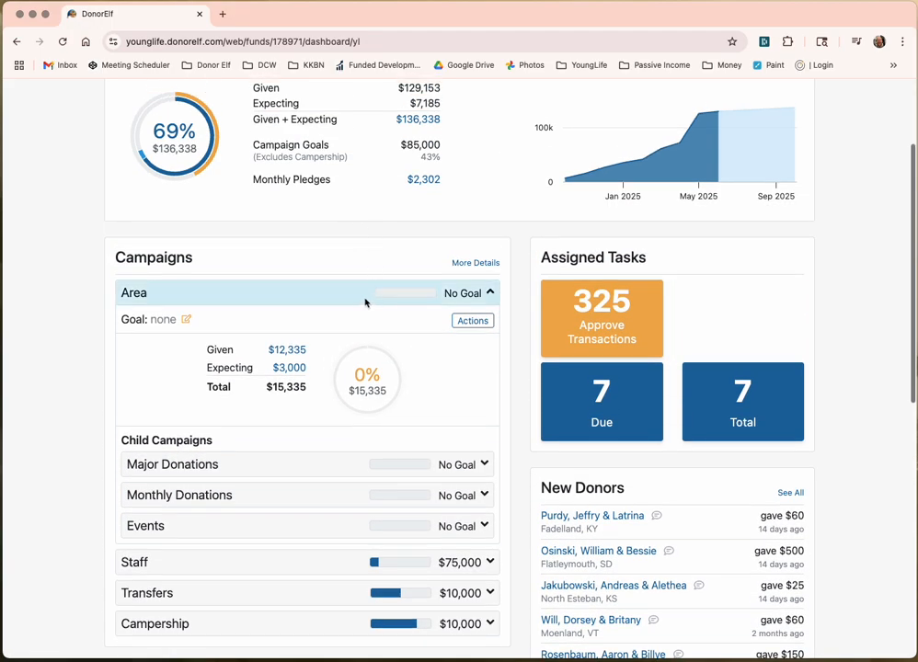
pyautogui.click(367, 297)
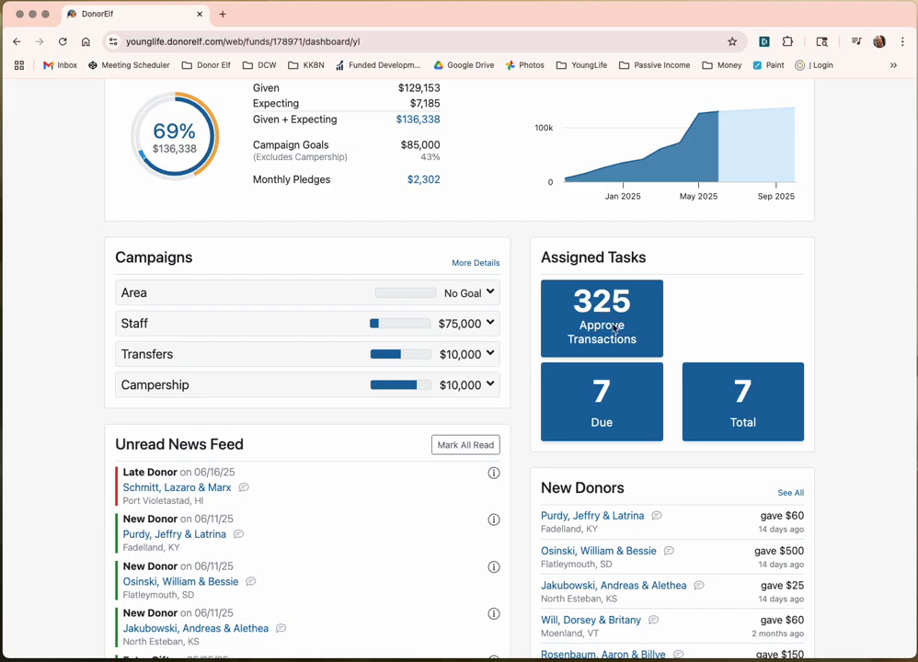
pyautogui.click(618, 324)
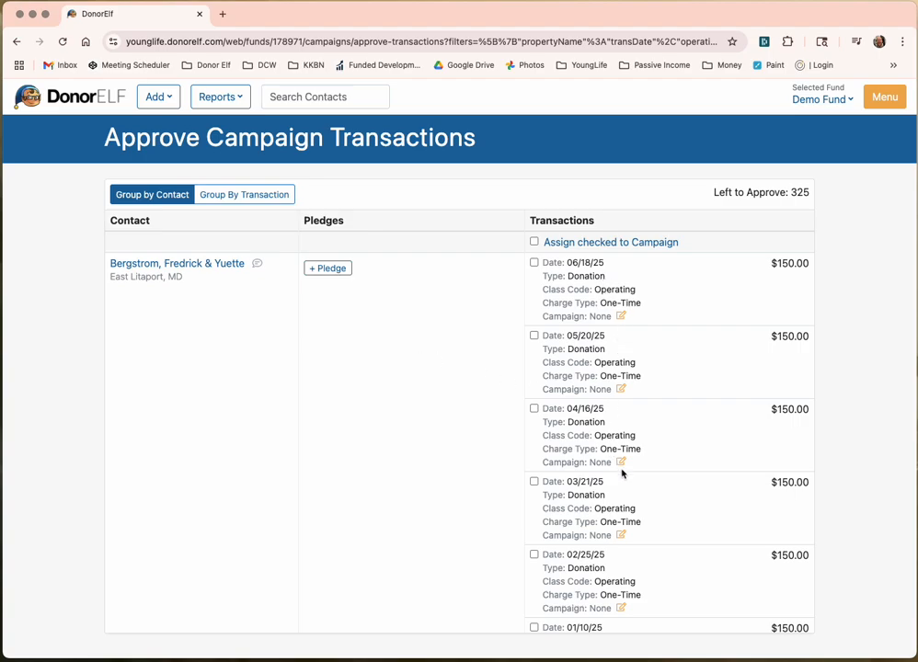
pyautogui.scroll(-5, 622, 472)
pyautogui.scroll(-3, 664, 529)
pyautogui.scroll(3, 660, 527)
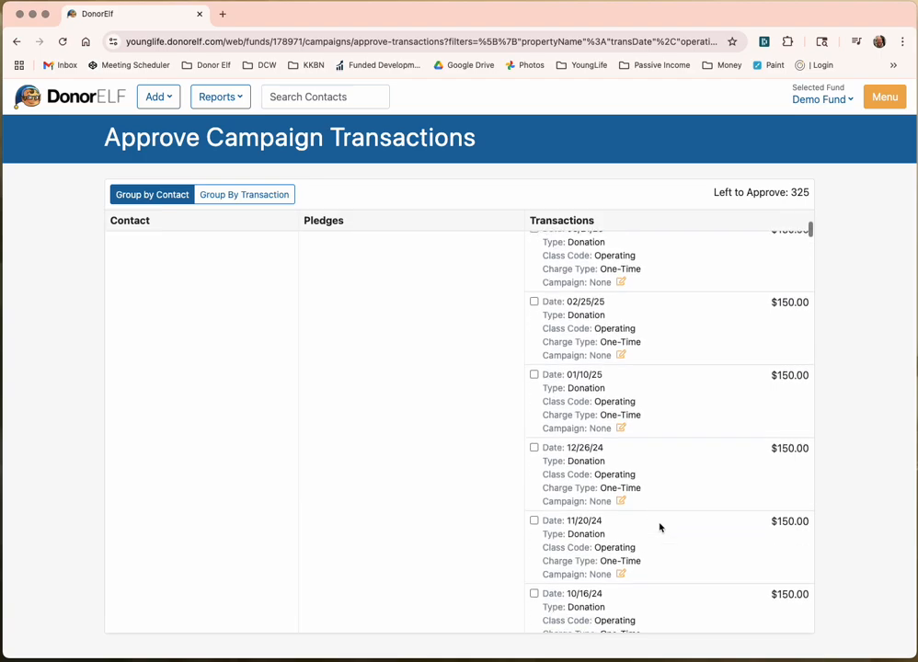
pyautogui.scroll(-1, 660, 527)
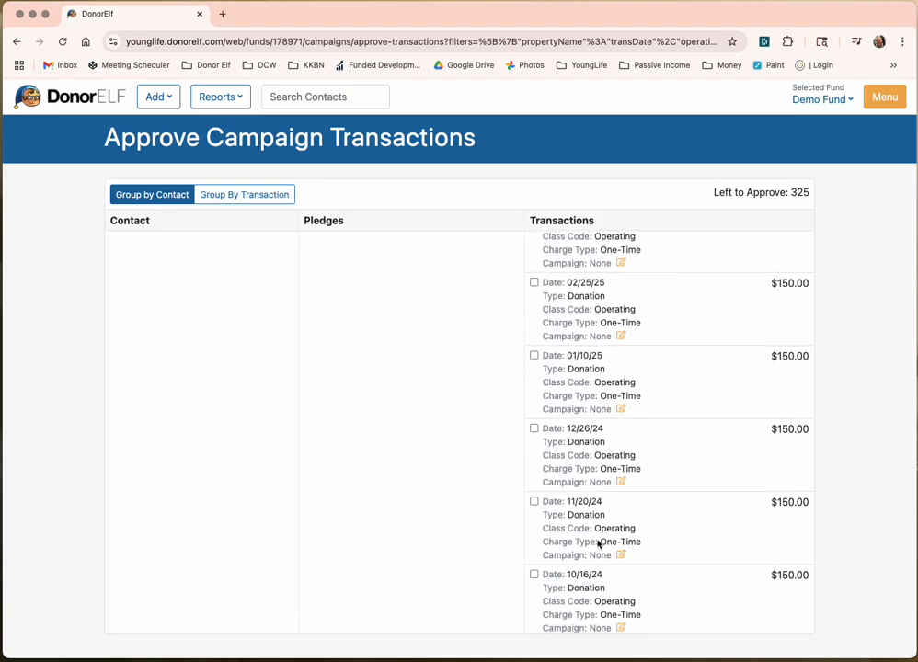
pyautogui.moveTo(543, 543); pyautogui.dragTo(631, 545)
pyautogui.click(631, 545)
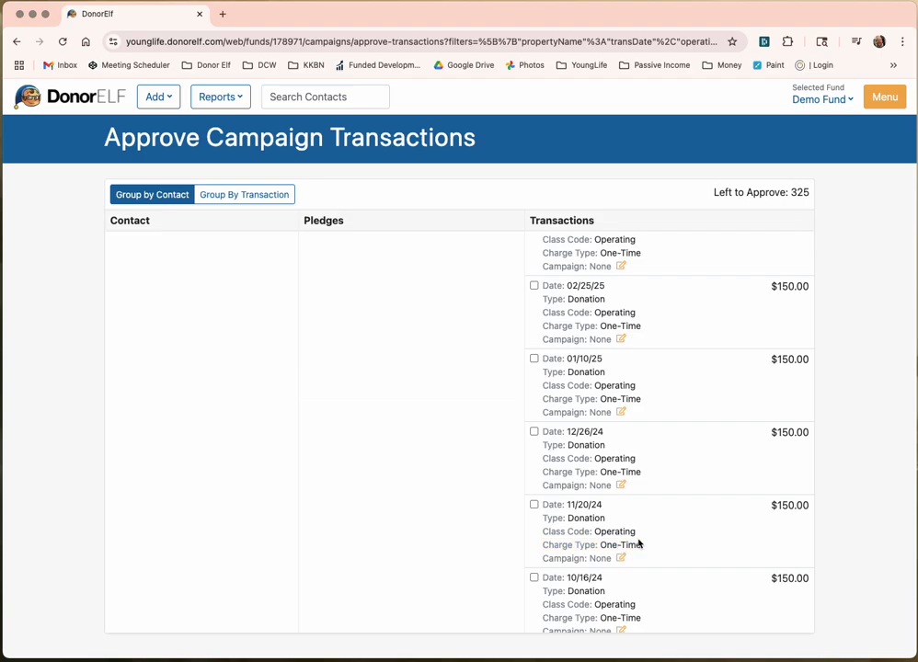
pyautogui.scroll(3, 638, 543)
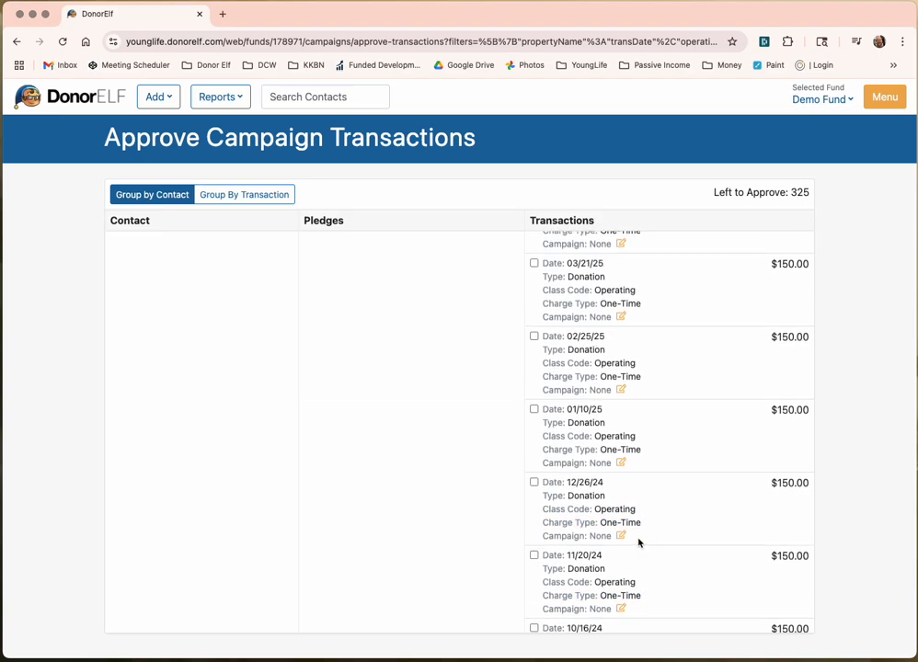
pyautogui.scroll(5, 642, 540)
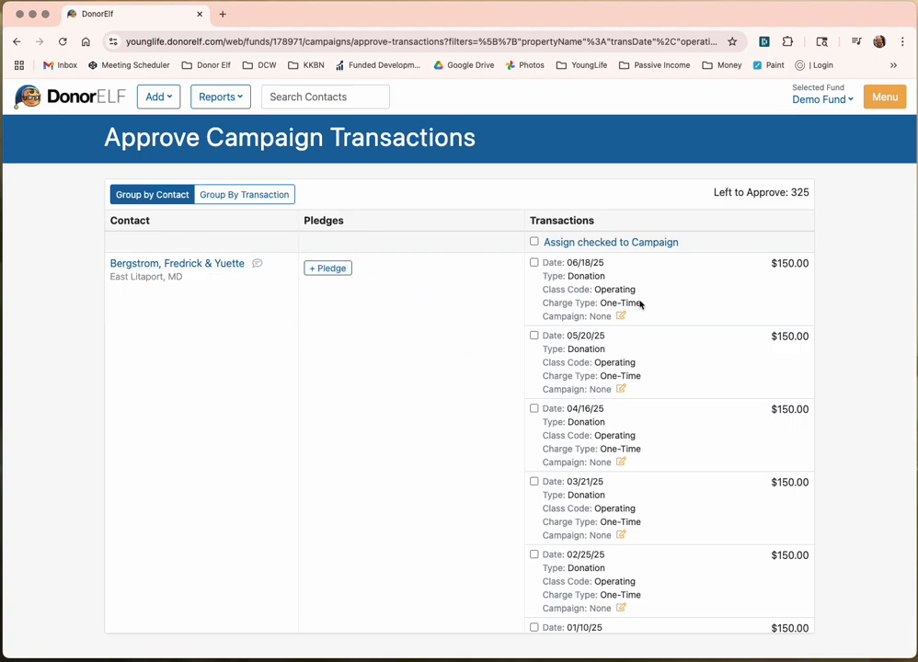
pyautogui.scroll(-6, 659, 317)
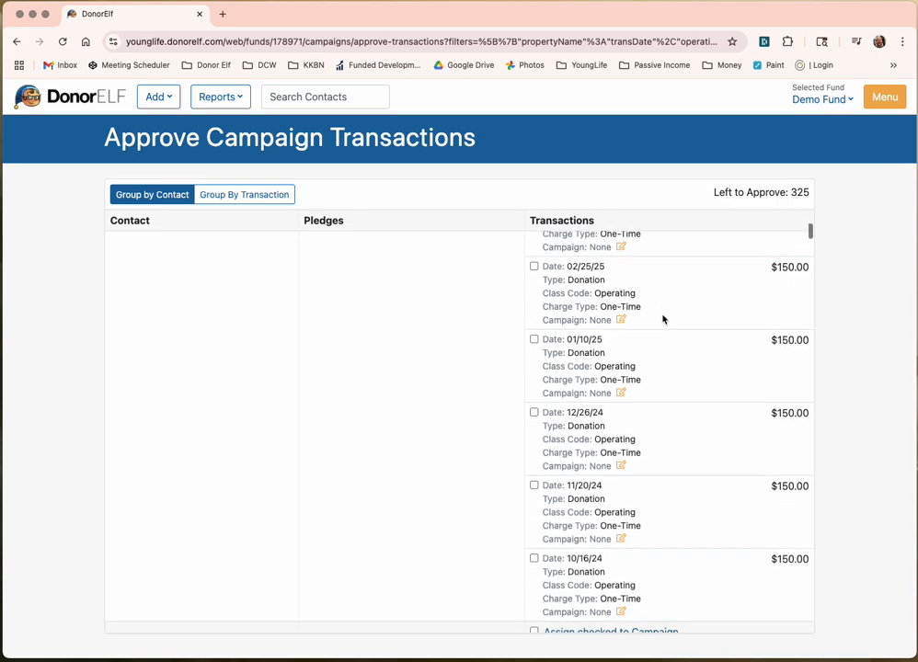
pyautogui.scroll(6, 662, 319)
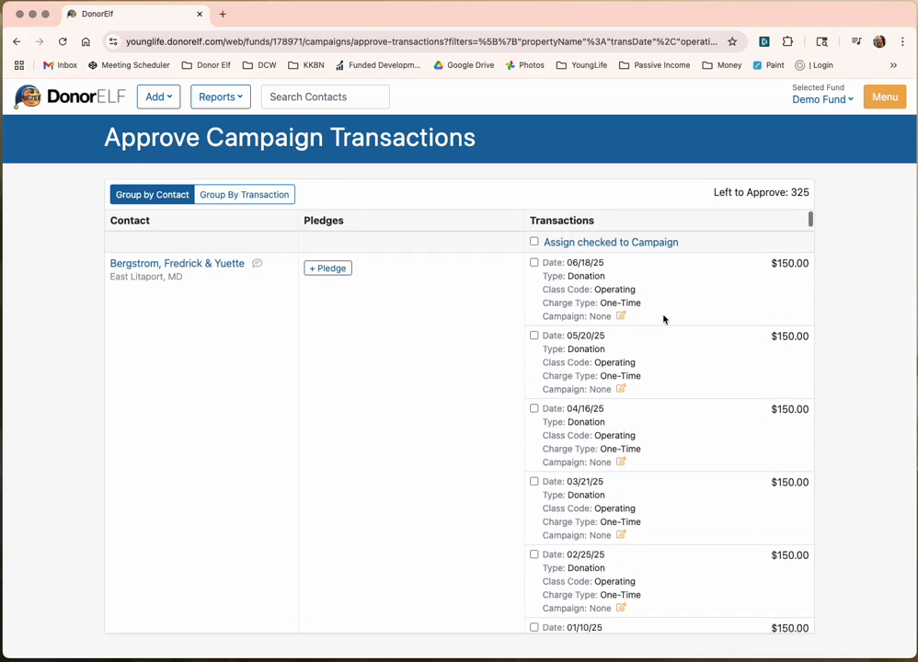
pyautogui.click(328, 265)
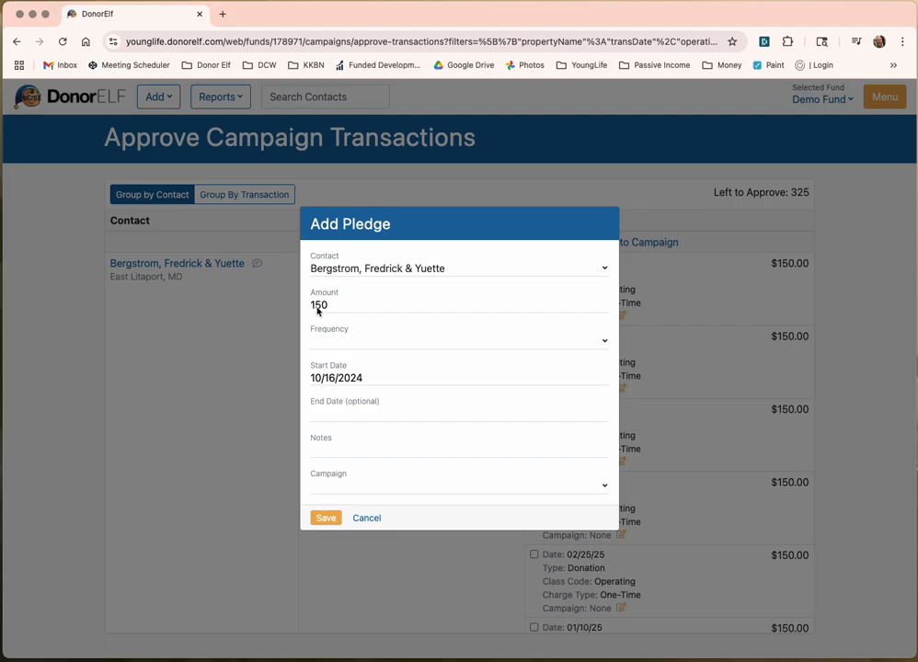
# Step: Save a Monthly $150 pledge for the contact under campaign 'Area: Monthly Donations'
pyautogui.click(510, 351)
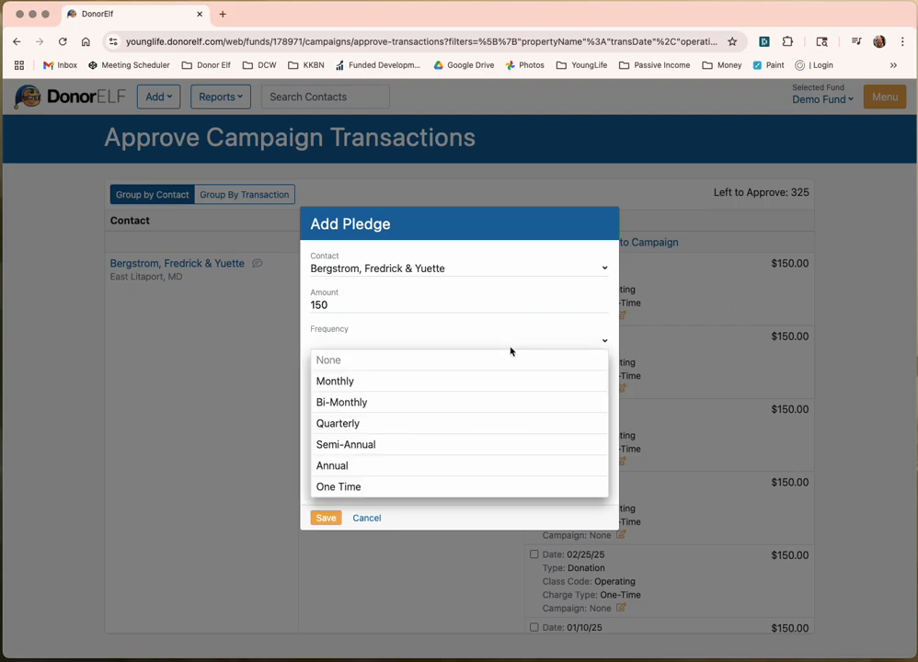
pyautogui.click(473, 381)
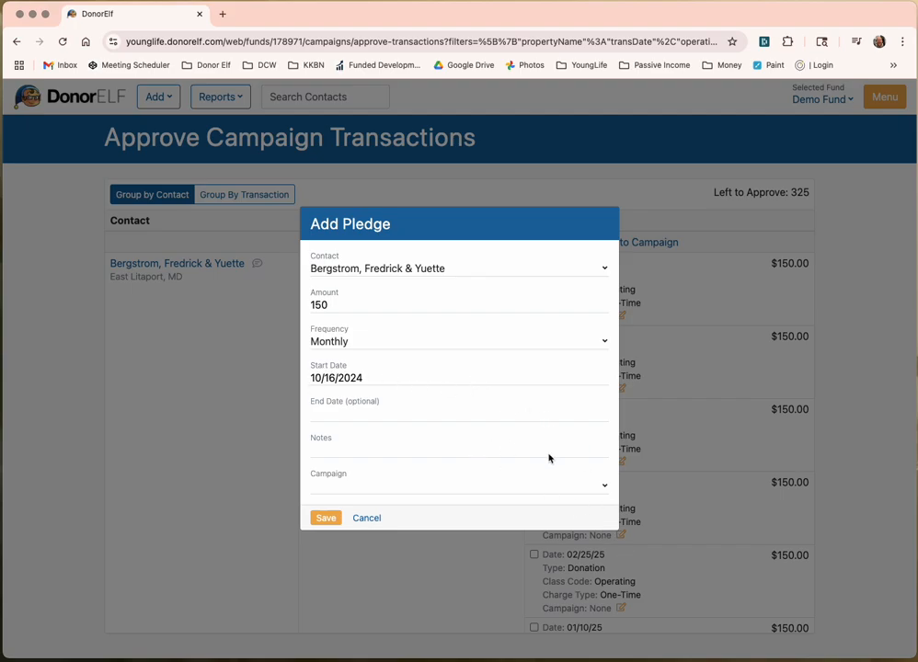
pyautogui.click(375, 487)
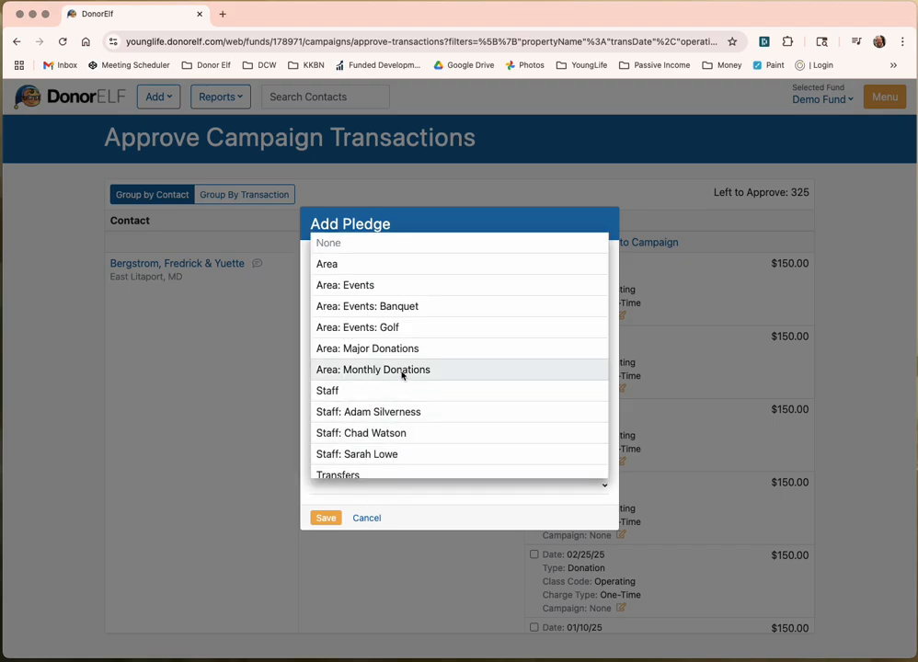
pyautogui.click(402, 370)
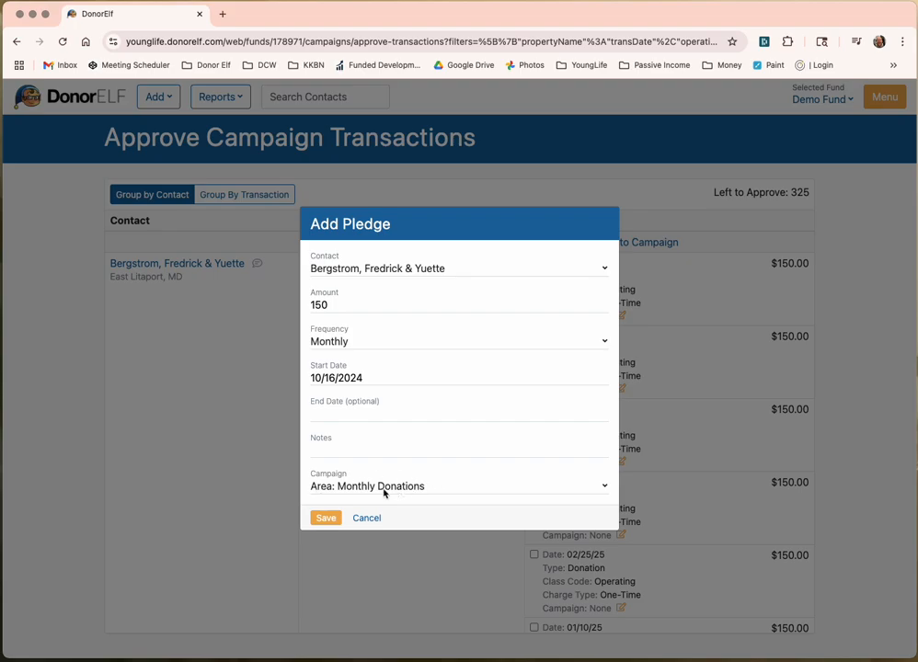
pyautogui.click(327, 519)
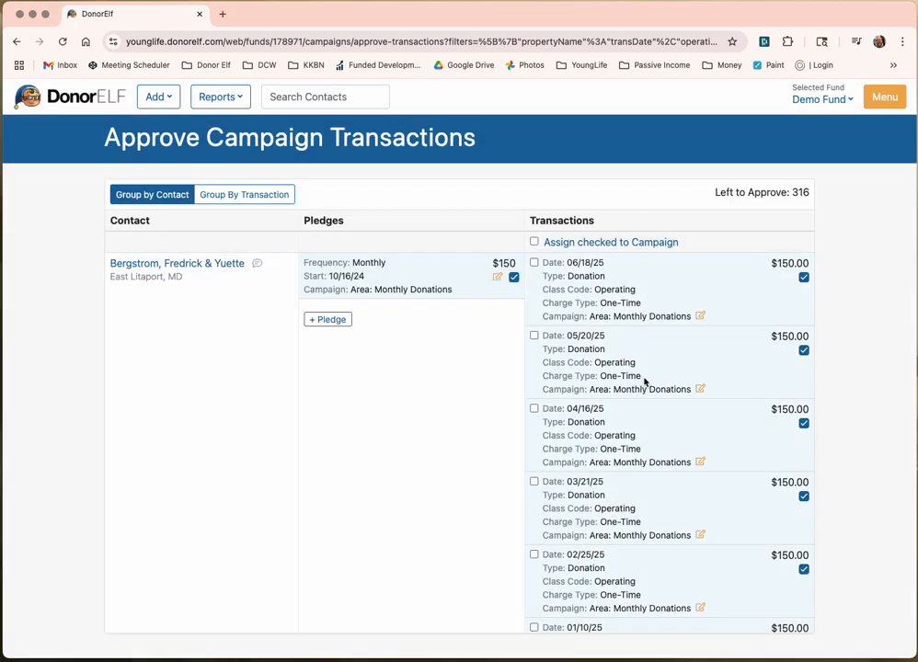
pyautogui.scroll(-5, 607, 386)
pyautogui.scroll(-4, 628, 393)
pyautogui.scroll(6, 630, 391)
pyautogui.scroll(3, 630, 393)
# Step: Go to the dashboard, check the $2,452 Monthly Pledges total, and open Review Items
pyautogui.click(34, 104)
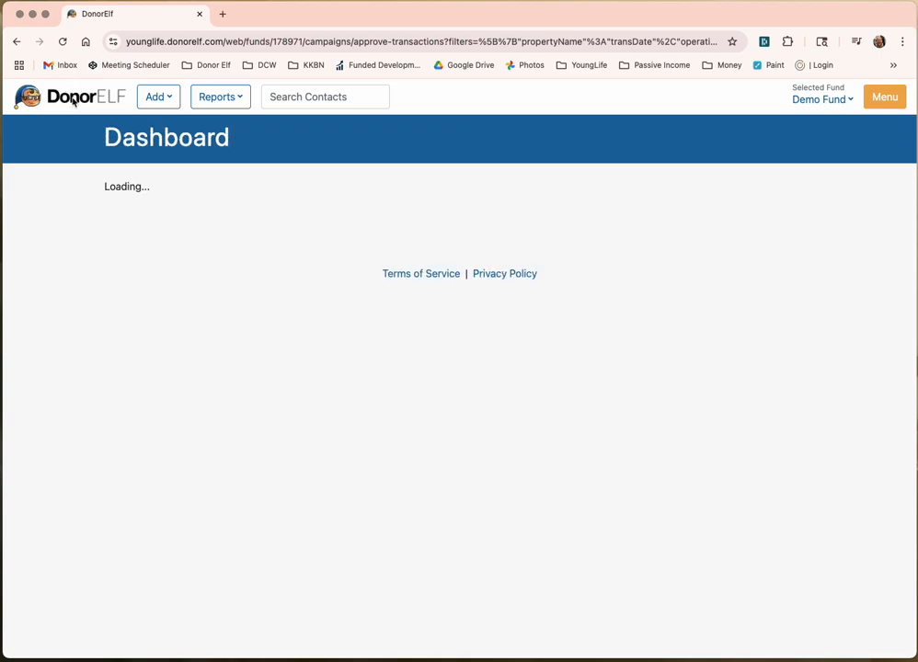
pyautogui.moveTo(255, 330); pyautogui.dragTo(464, 334)
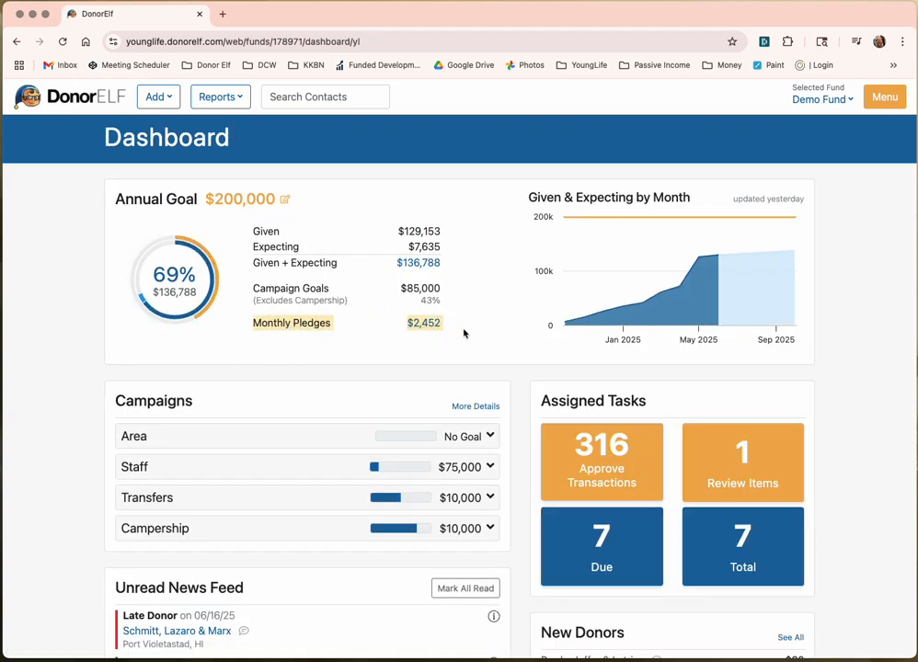
pyautogui.click(453, 324)
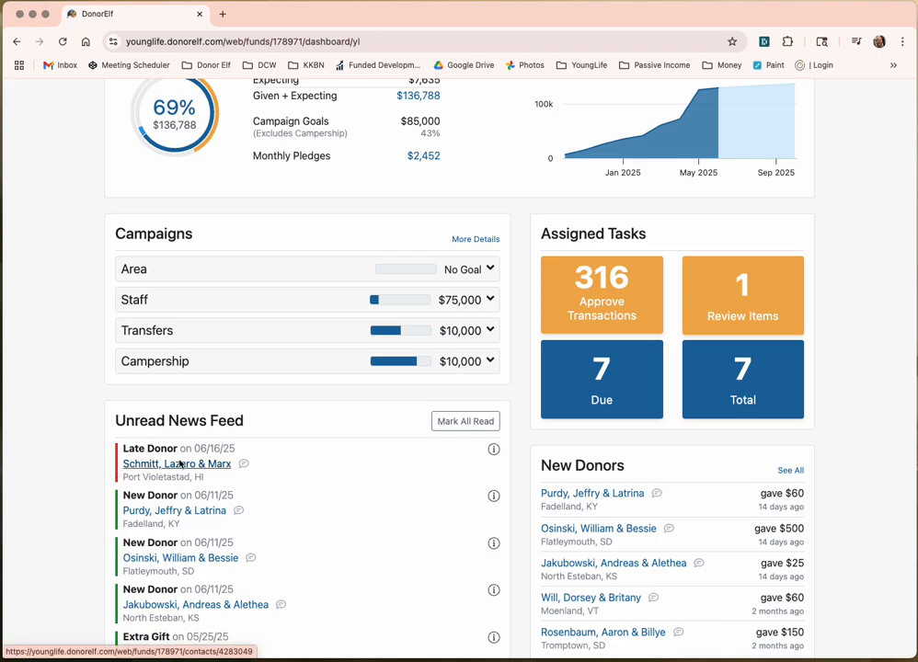
pyautogui.scroll(3, 311, 382)
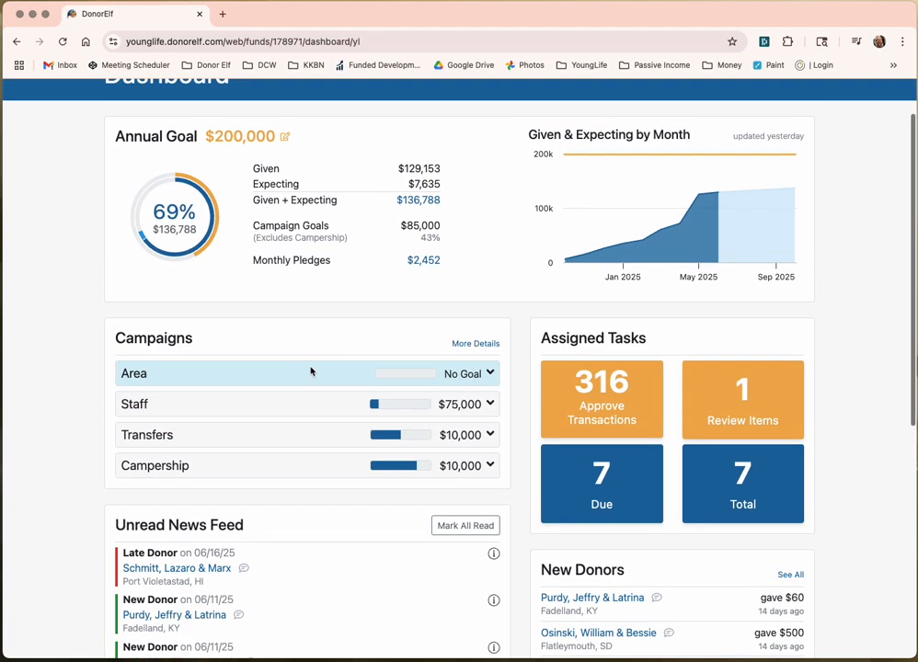
pyautogui.click(749, 404)
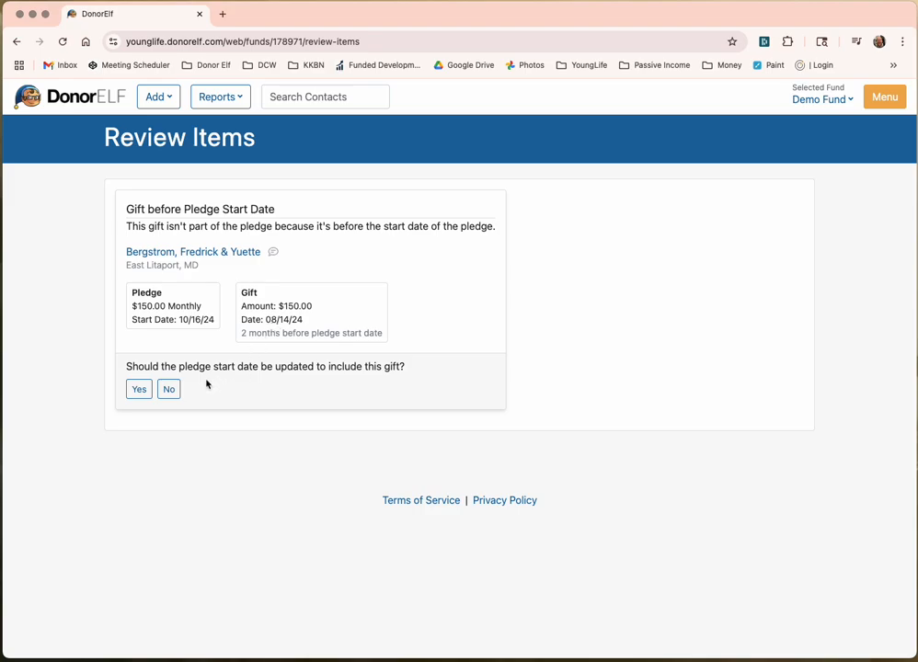
# Step: Accept the earlier pledge start date covering the 08/14/24 gift, then open Approve Transactions
pyautogui.click(134, 390)
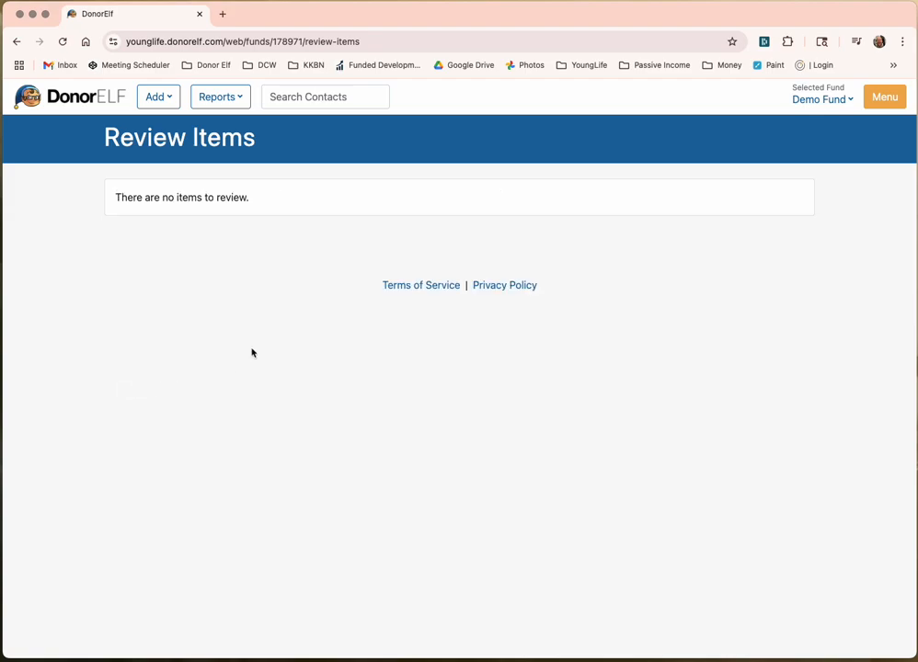
pyautogui.click(100, 96)
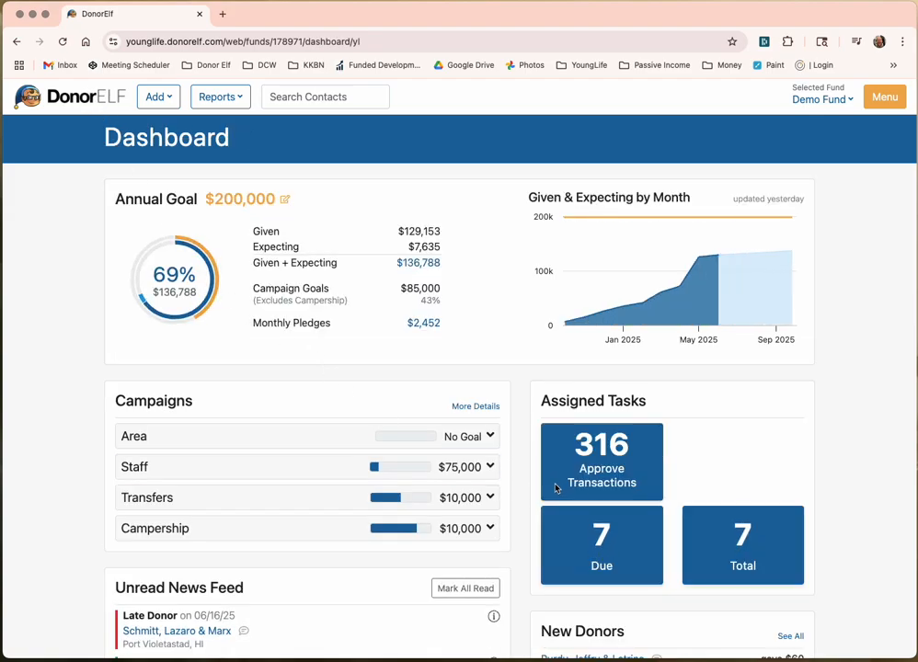
pyautogui.scroll(-1, 467, 434)
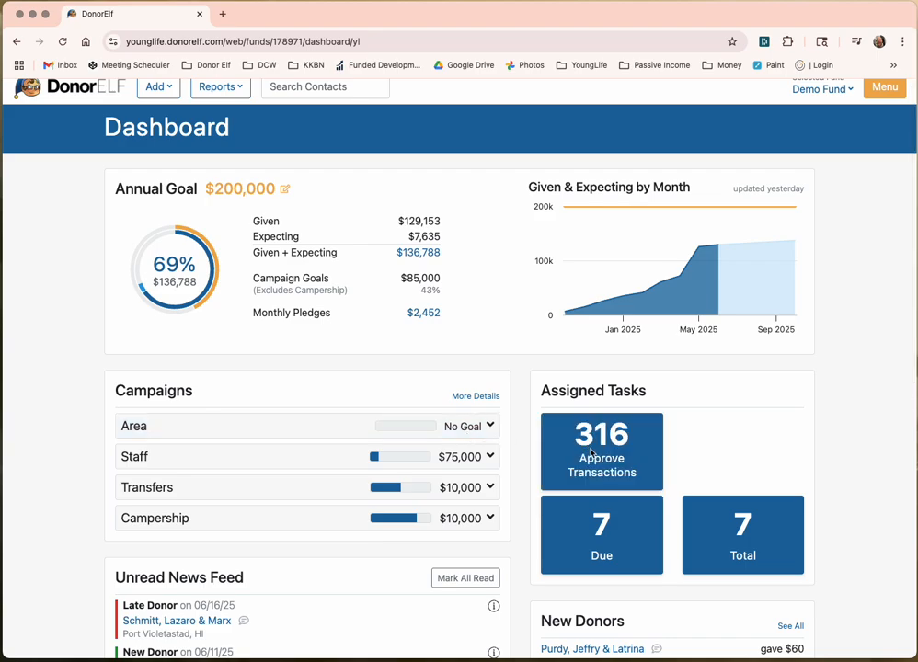
pyautogui.click(613, 432)
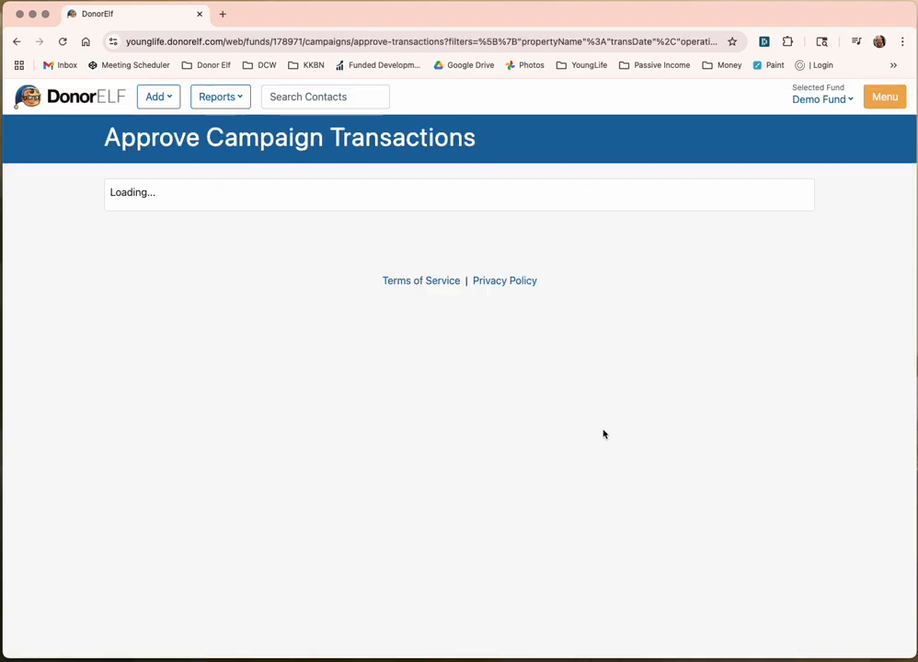
# Step: Scroll through the Approve Campaign Transactions list and return to the dashboard
pyautogui.scroll(-10, 576, 424)
pyautogui.scroll(2, 576, 422)
pyautogui.scroll(8, 576, 423)
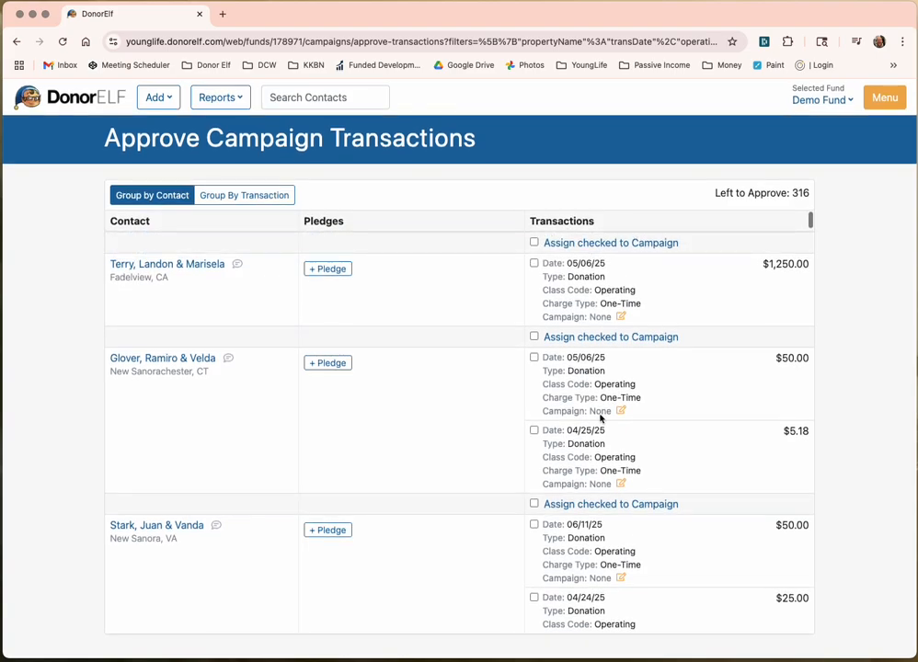
pyautogui.click(98, 102)
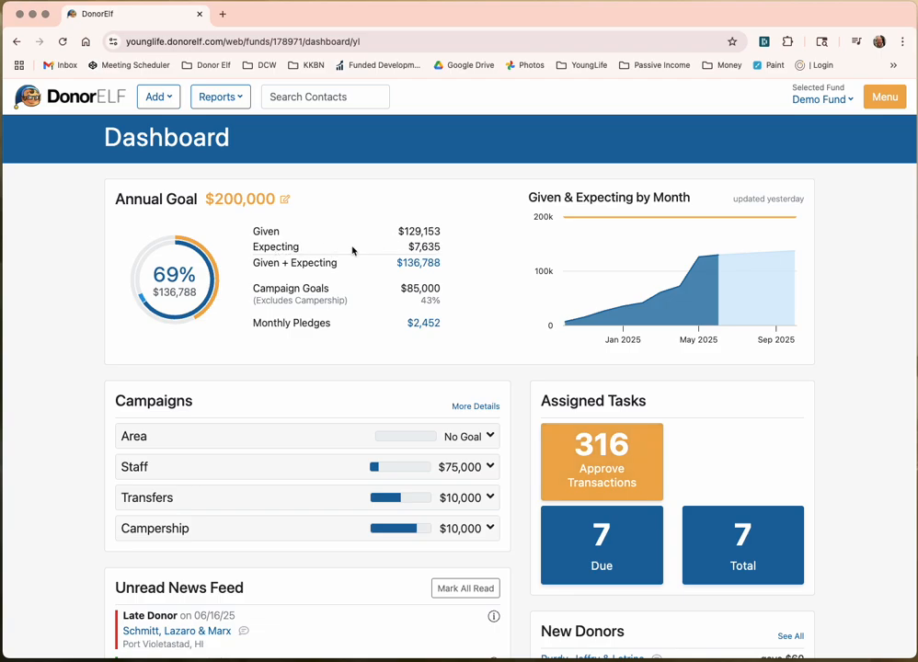
# Step: Set the Banquet and Golf child campaign goals to $1,000 each
pyautogui.click(487, 438)
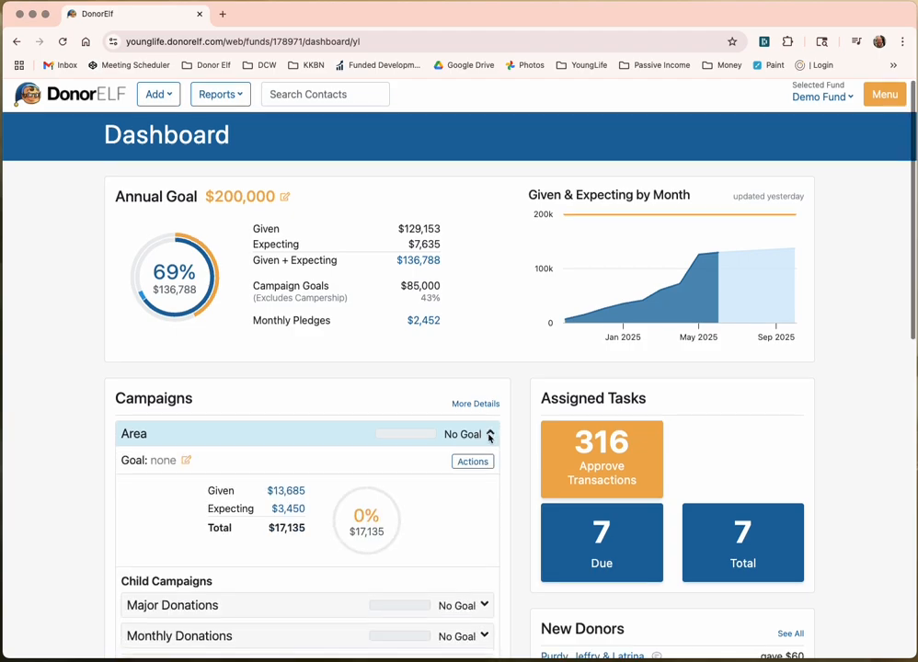
pyautogui.scroll(-5, 485, 436)
pyautogui.click(484, 416)
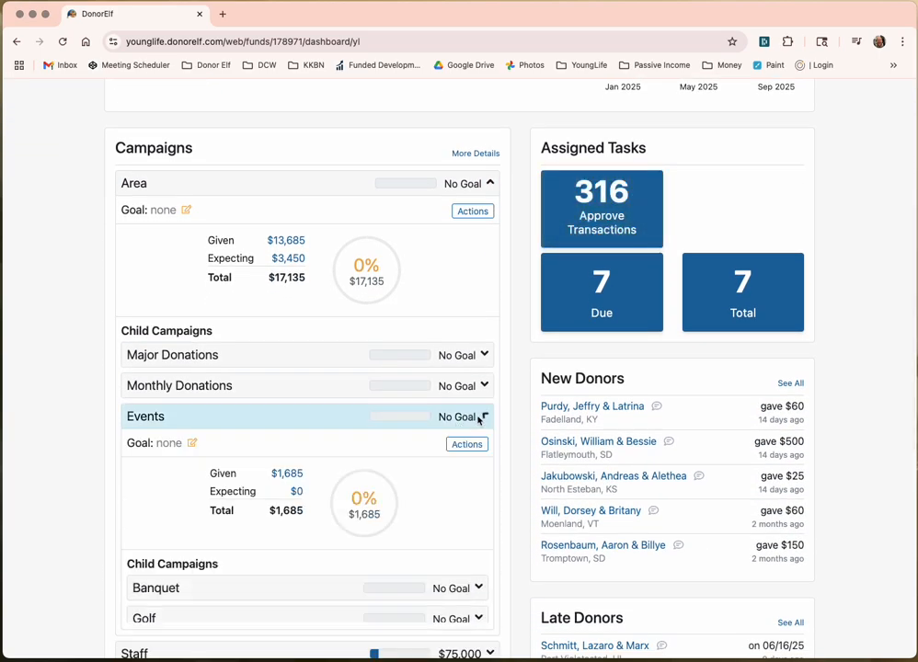
pyautogui.click(464, 590)
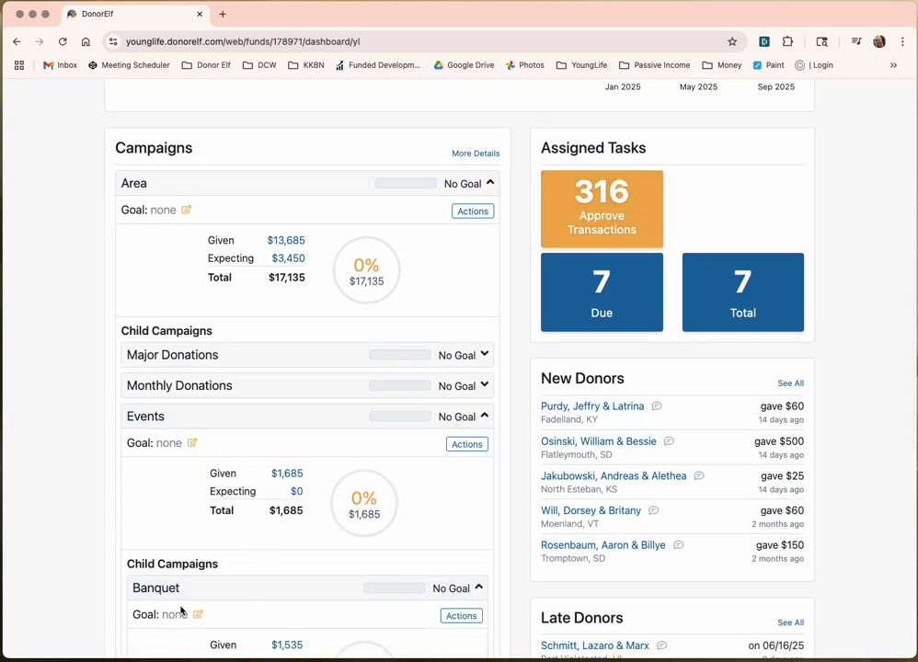
pyautogui.scroll(-1, 180, 605)
pyautogui.click(196, 563)
pyautogui.write('1000')
pyautogui.press('Return')
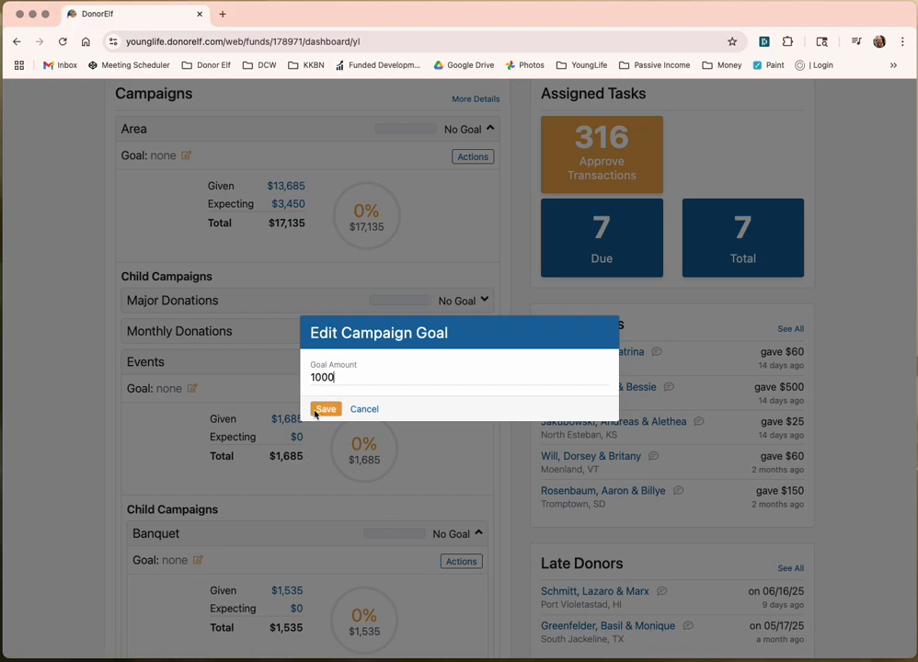
pyautogui.scroll(-3, 361, 488)
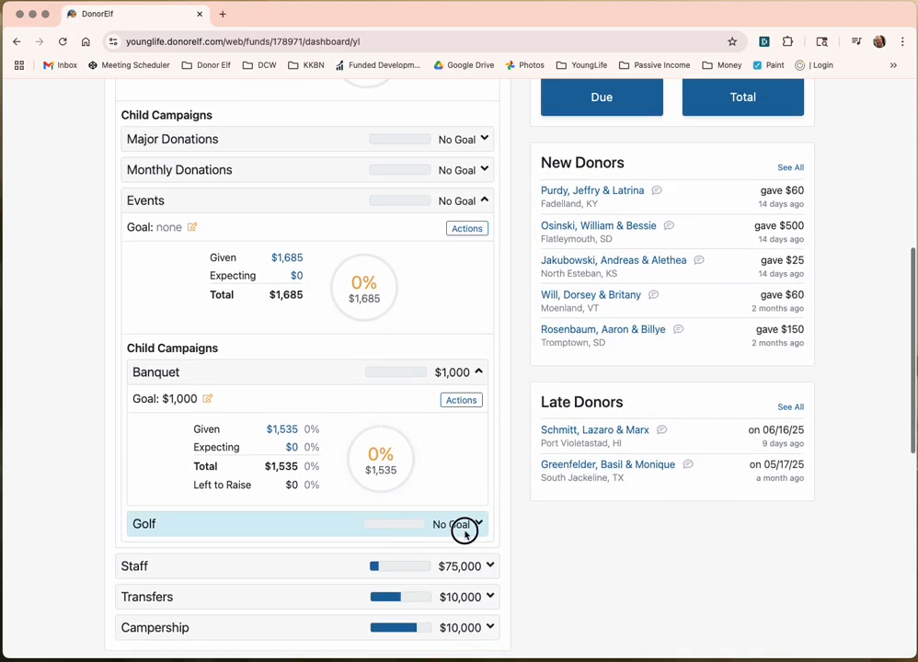
pyautogui.click(471, 525)
pyautogui.click(200, 553)
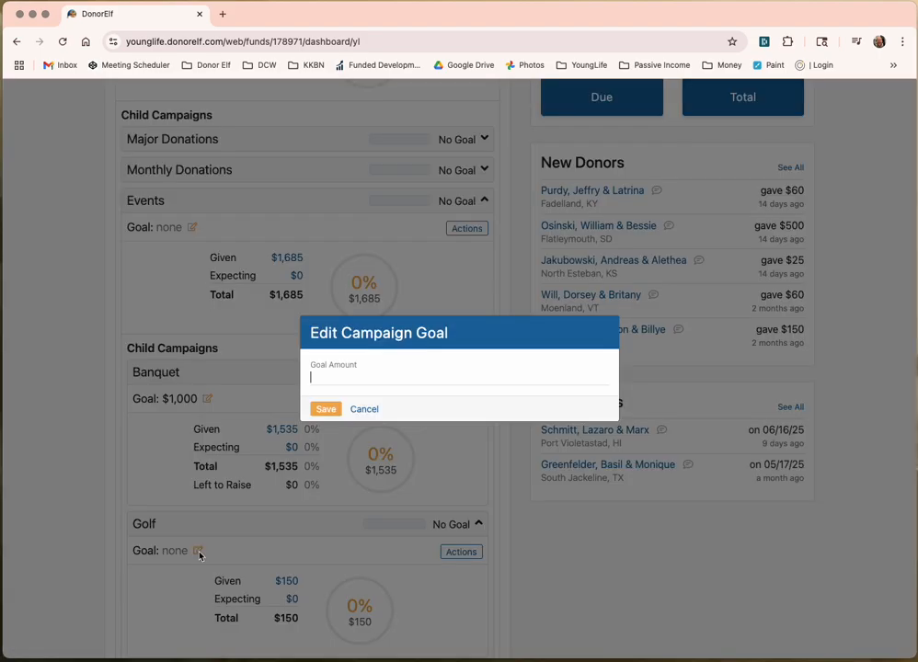
pyautogui.write('1000')
pyautogui.click(326, 409)
# Step: Set the Events campaign goal to $2,000 and collapse Golf and Banquet
pyautogui.click(192, 227)
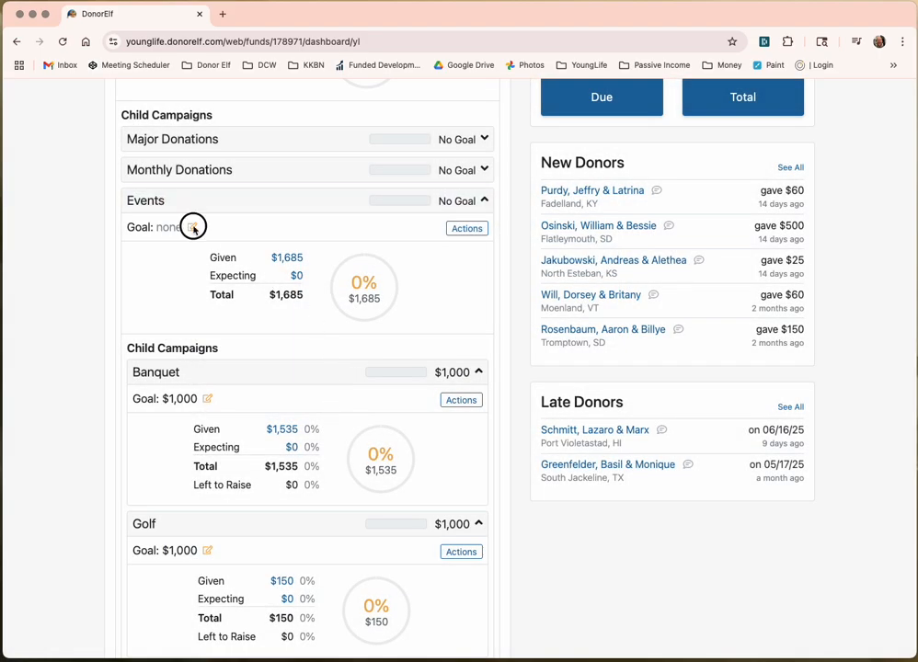
pyautogui.write('2,000')
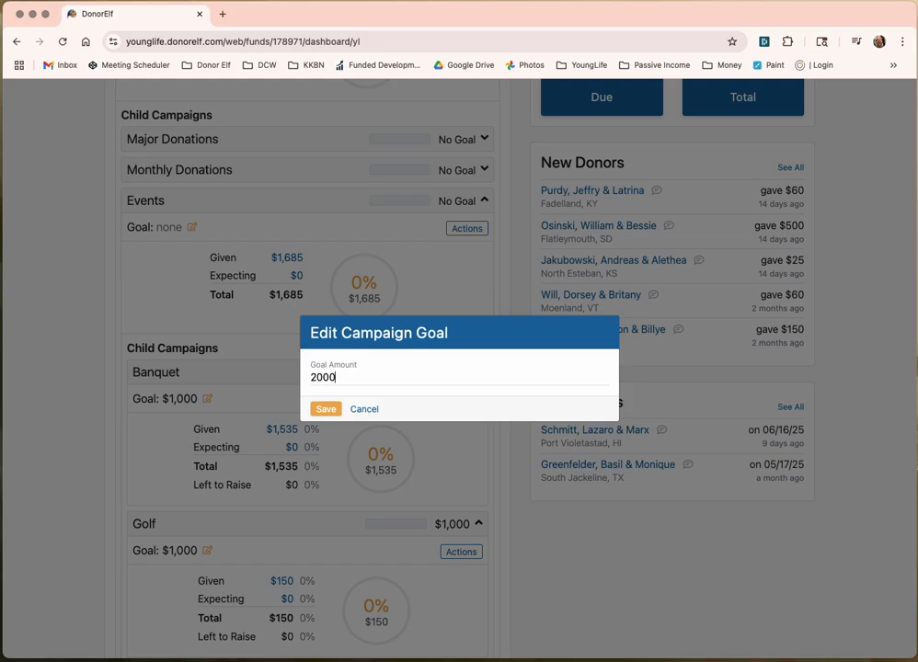
pyautogui.click(324, 409)
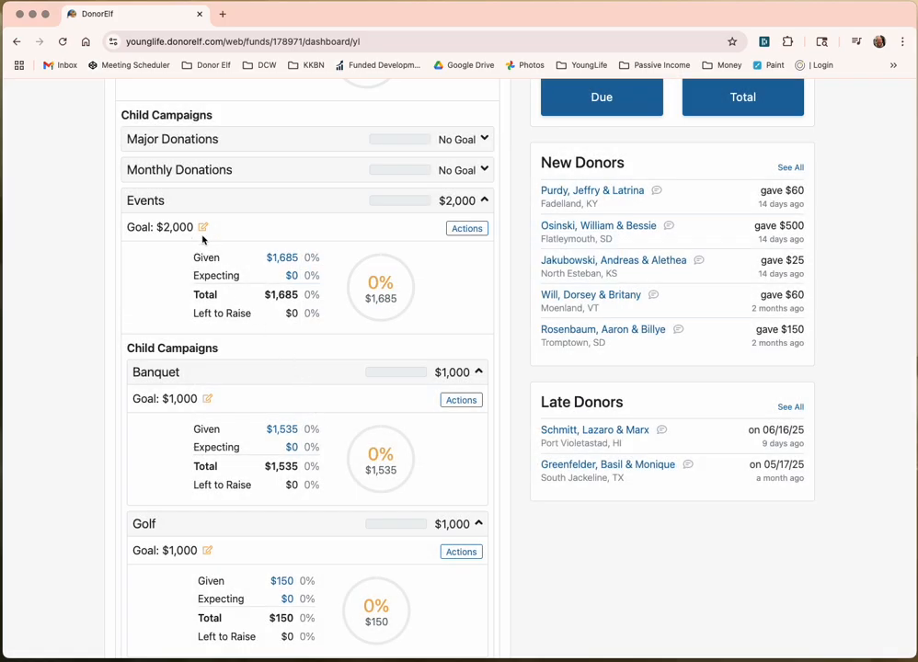
pyautogui.click(295, 528)
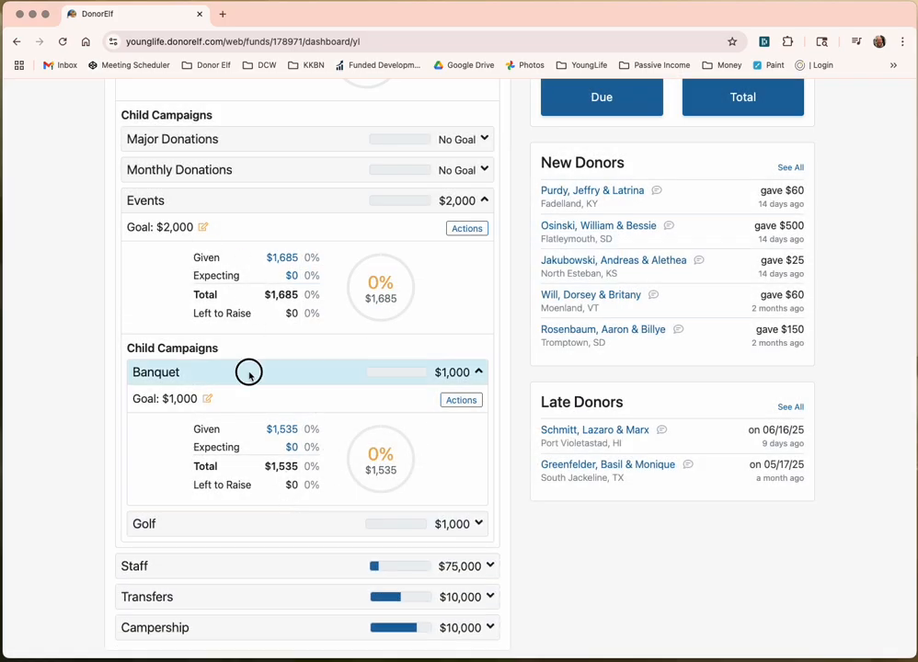
pyautogui.click(249, 373)
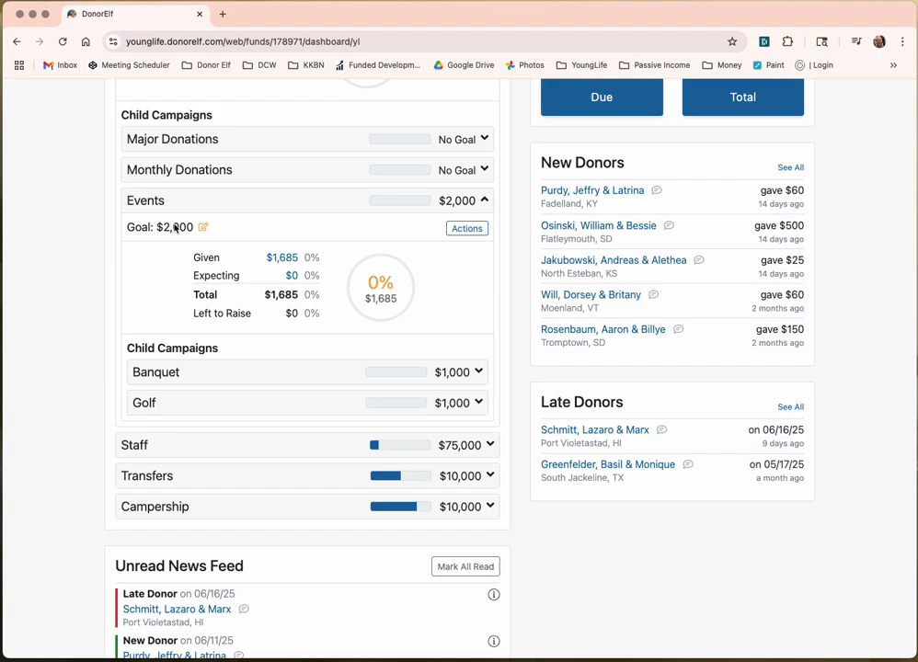
pyautogui.scroll(1, 196, 281)
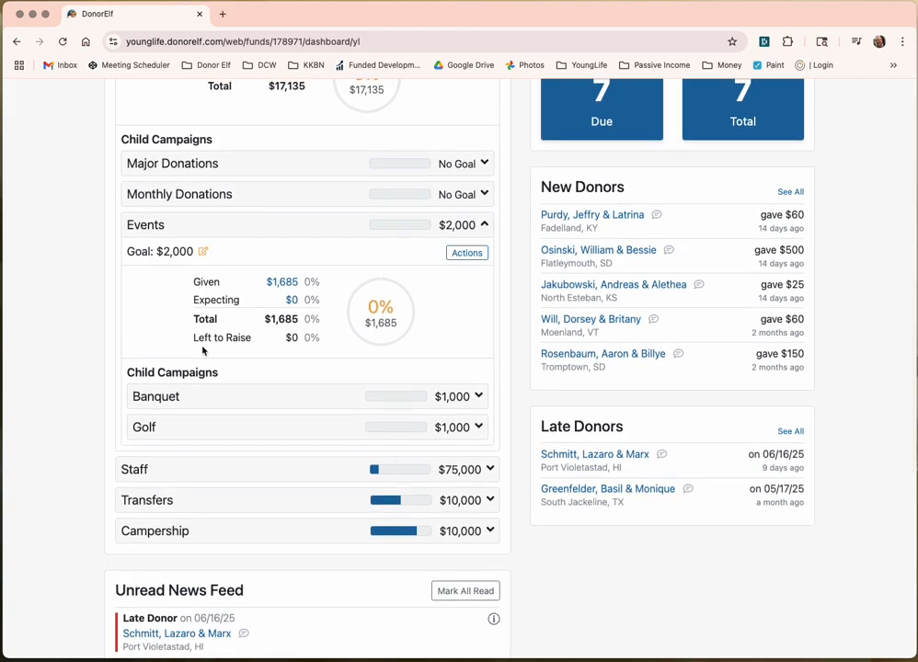
pyautogui.scroll(2, 215, 303)
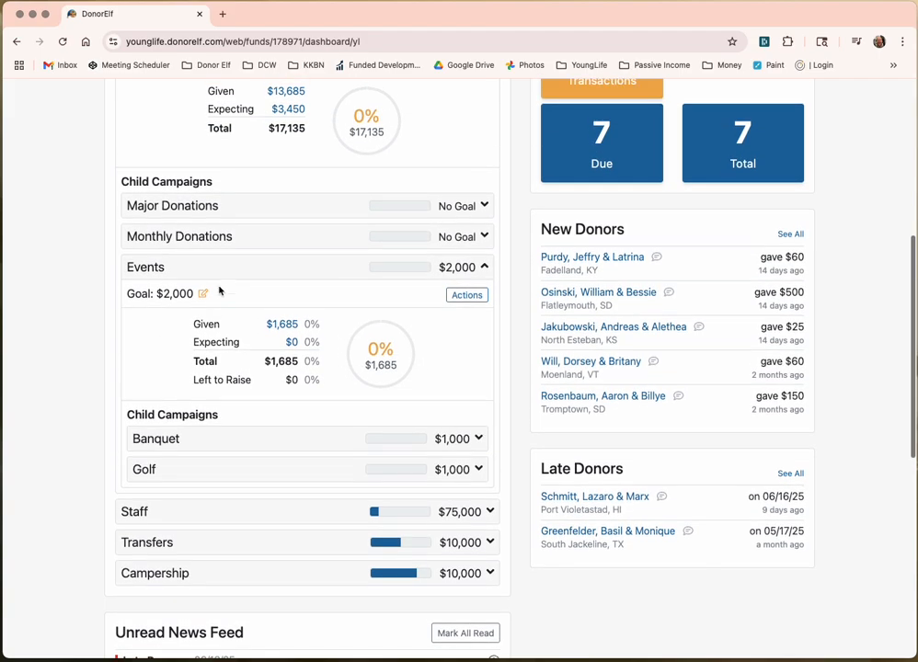
# Step: Set the Monthly Donations campaign goal to $8,000
pyautogui.click(315, 267)
pyautogui.click(329, 236)
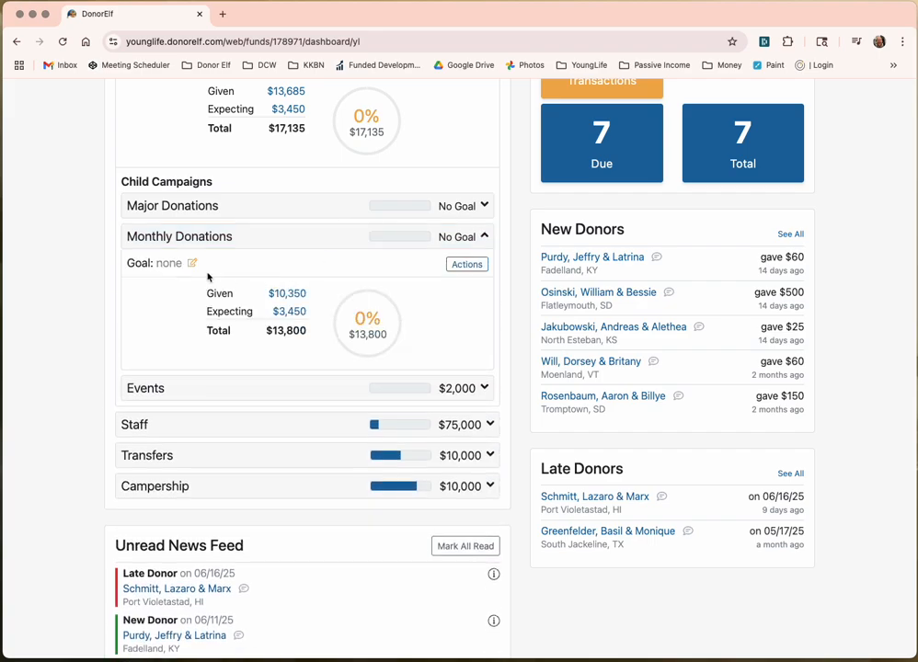
pyautogui.click(193, 265)
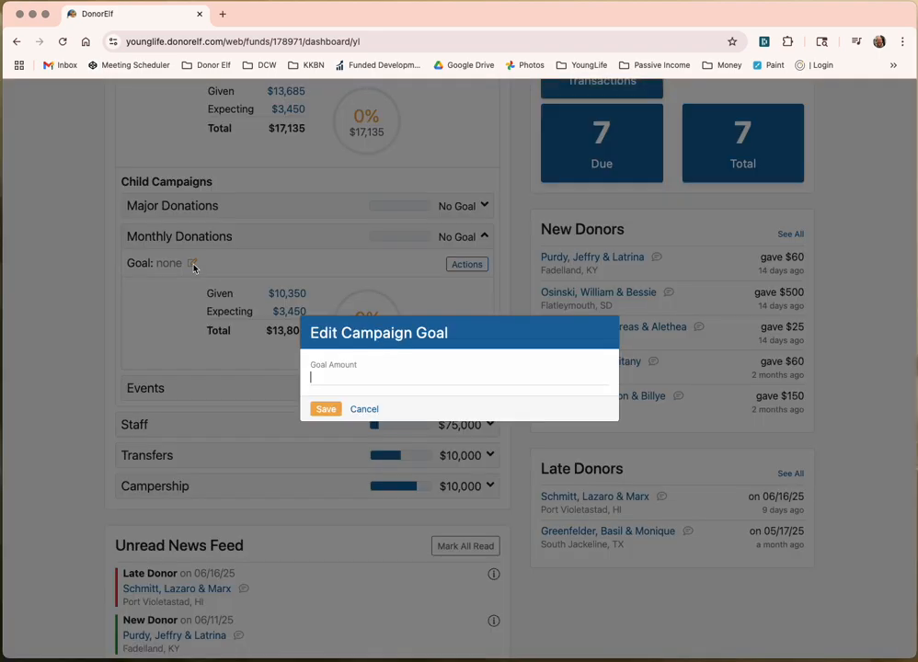
pyautogui.write('8,00')
pyautogui.write('000')
pyautogui.click(325, 408)
pyautogui.click(253, 238)
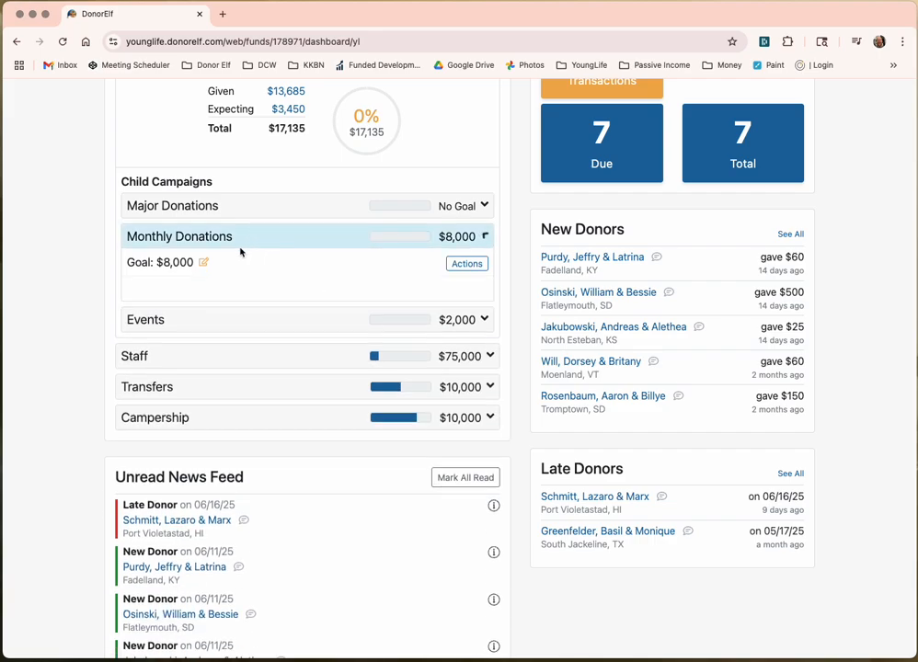
pyautogui.click(181, 237)
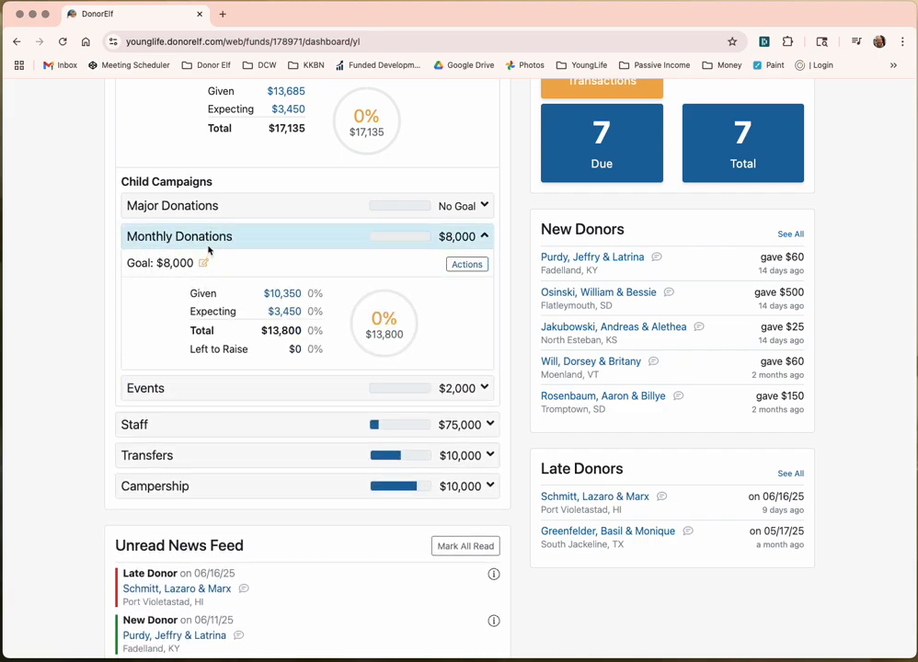
# Step: Set the Major Donations campaign goal to $10,000
pyautogui.click(217, 206)
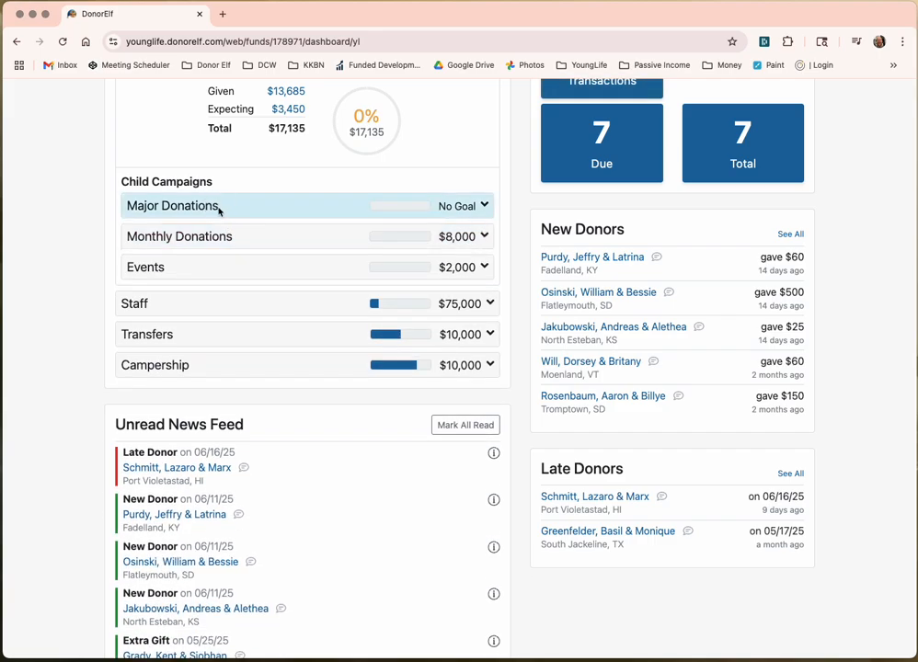
pyautogui.click(192, 233)
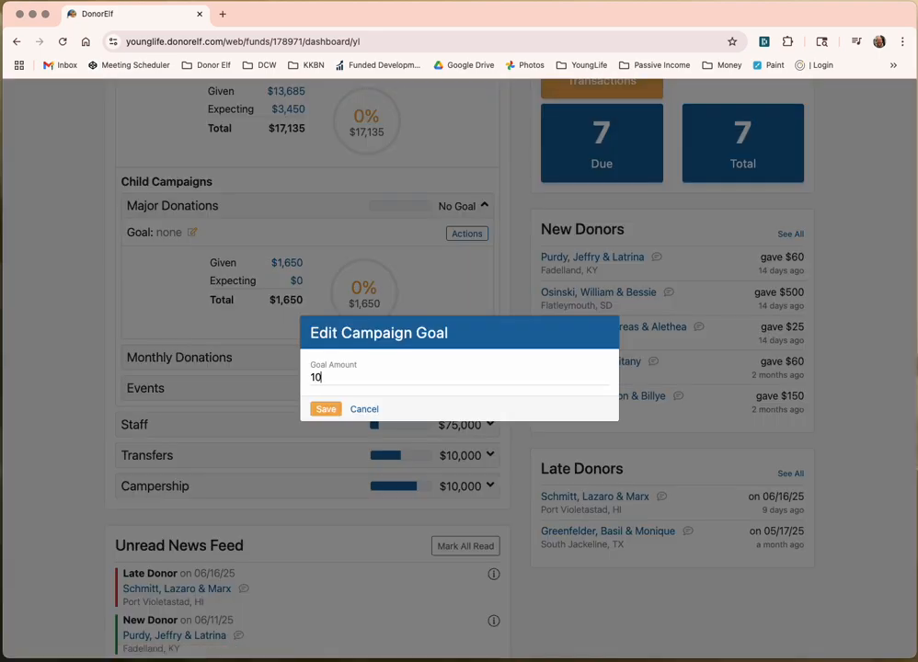
pyautogui.write('10000')
pyautogui.click(325, 406)
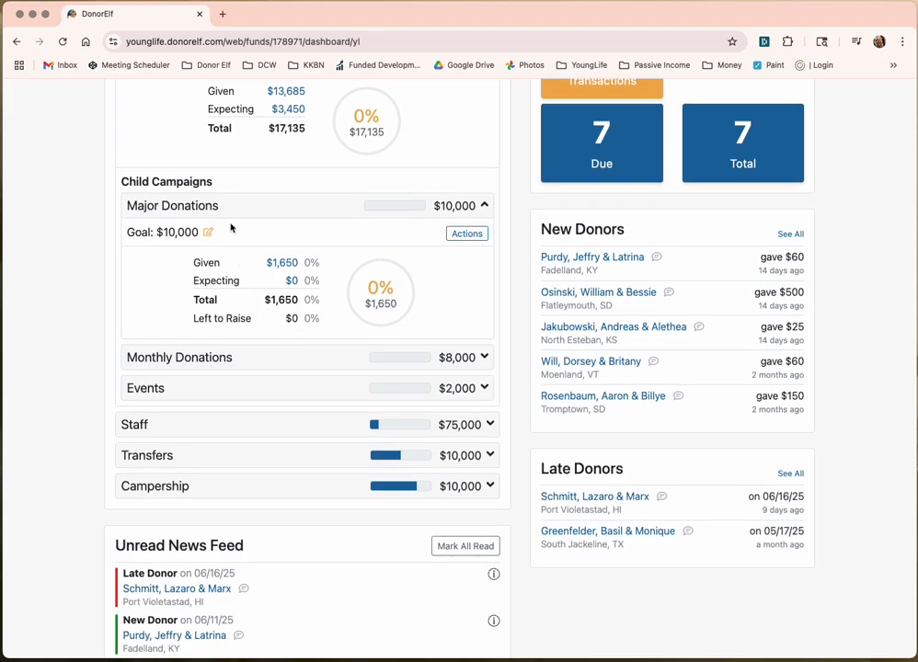
pyautogui.click(228, 207)
pyautogui.scroll(3, 227, 207)
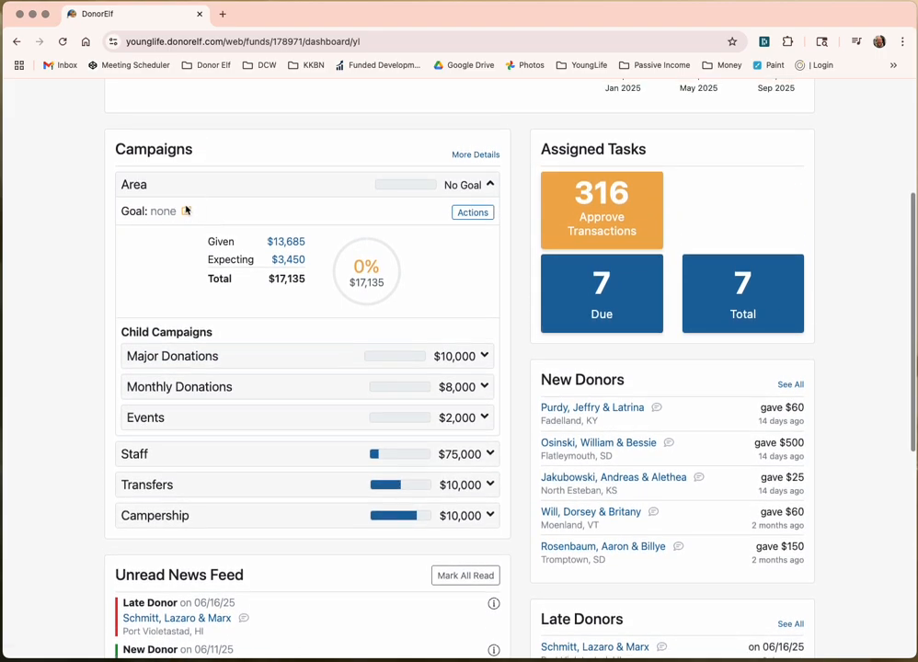
# Step: Set the Area campaign goal to $20,000
pyautogui.click(186, 210)
pyautogui.write('20,000')
pyautogui.click(326, 409)
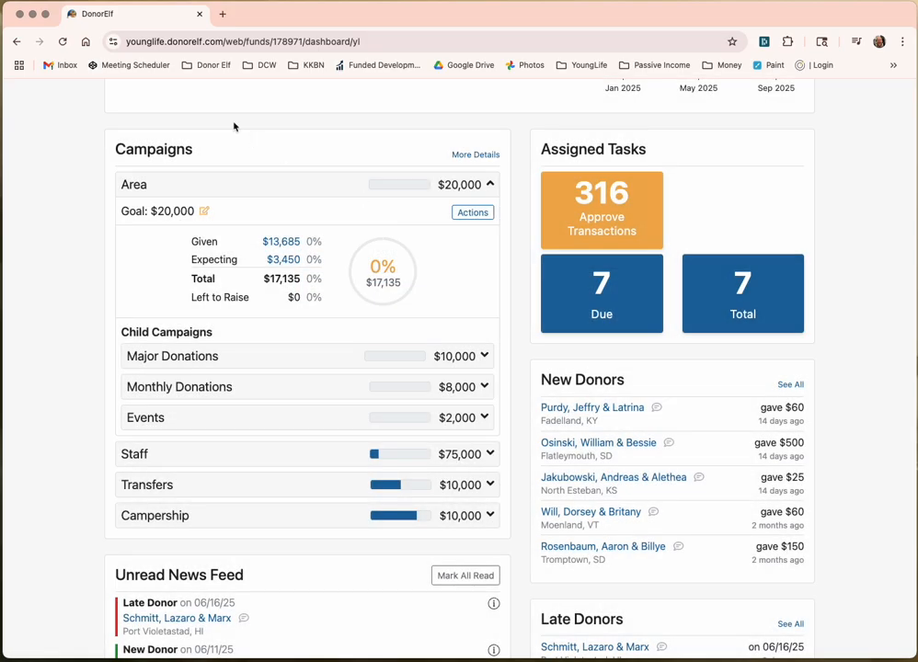
# Step: Reload the dashboard and expand then collapse Area to check its updated progress
pyautogui.click(63, 42)
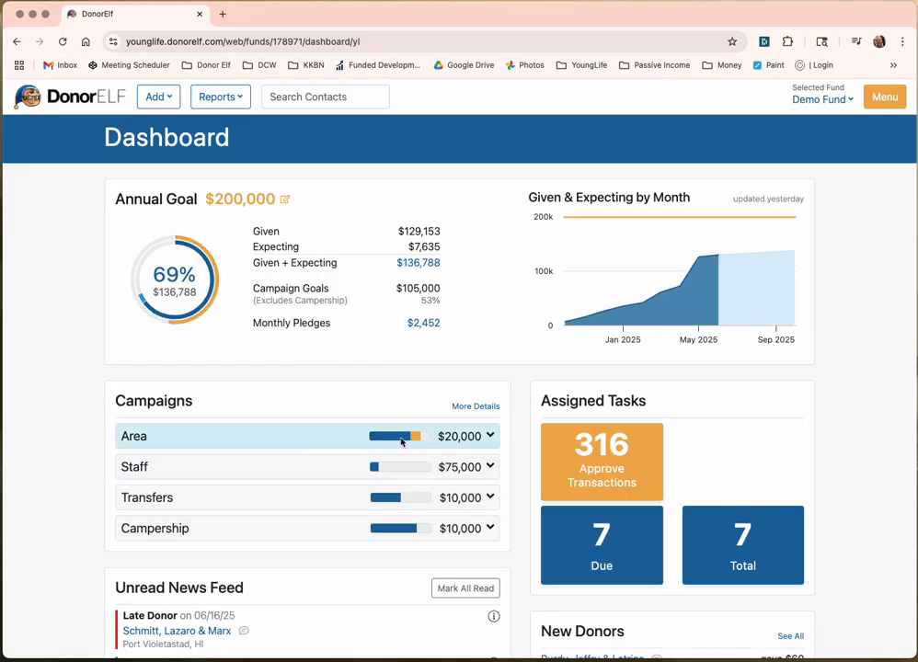
pyautogui.click(401, 443)
pyautogui.scroll(-2, 451, 442)
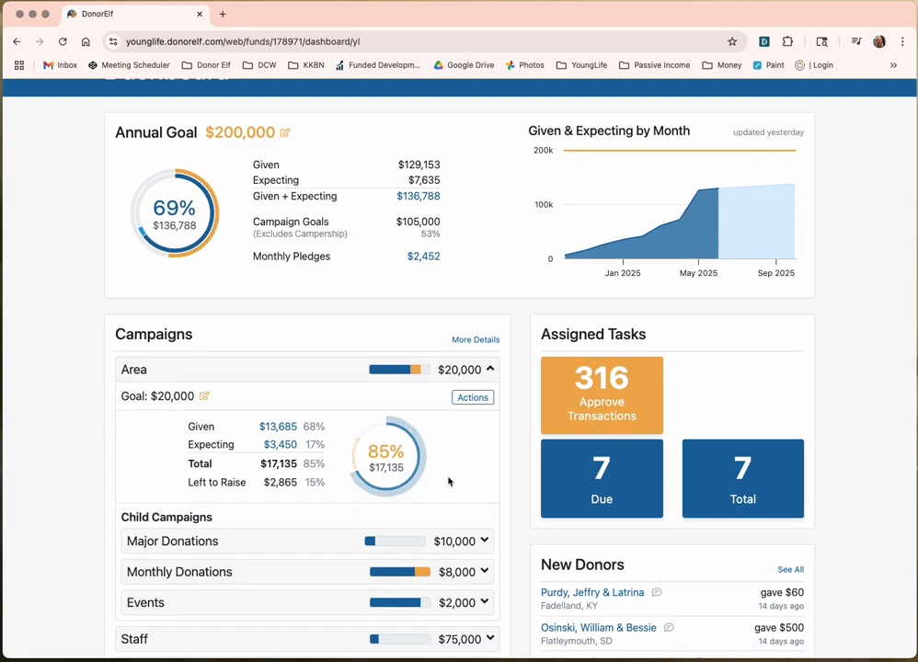
pyautogui.moveTo(356, 456)
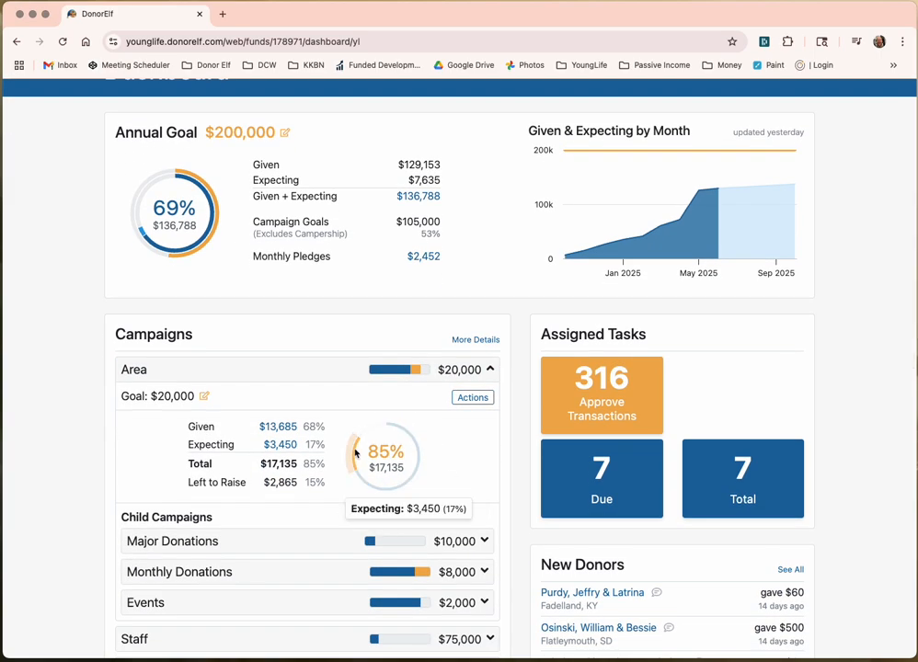
pyautogui.scroll(-1, 386, 469)
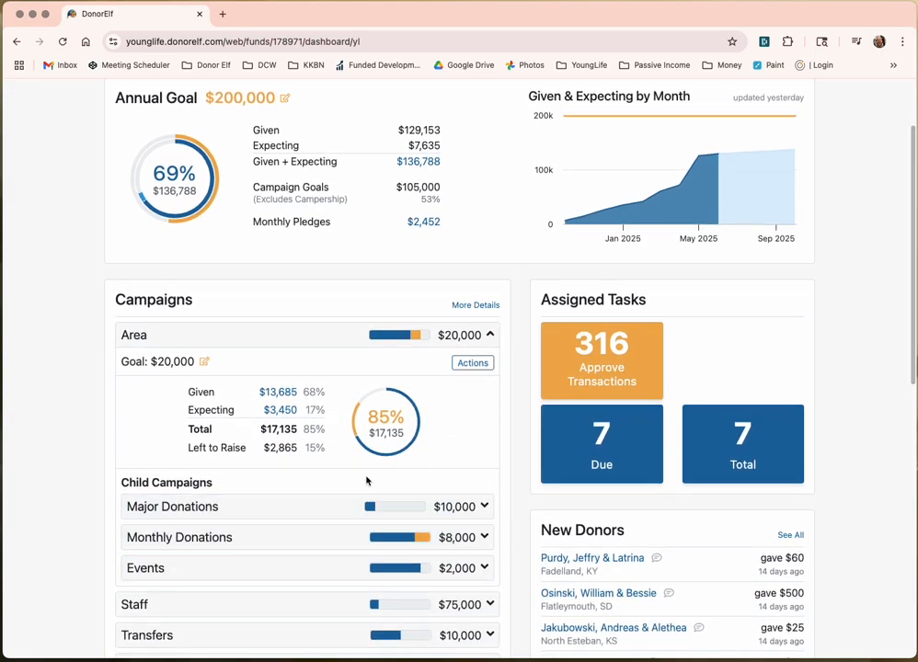
pyautogui.scroll(3, 370, 494)
pyautogui.click(334, 441)
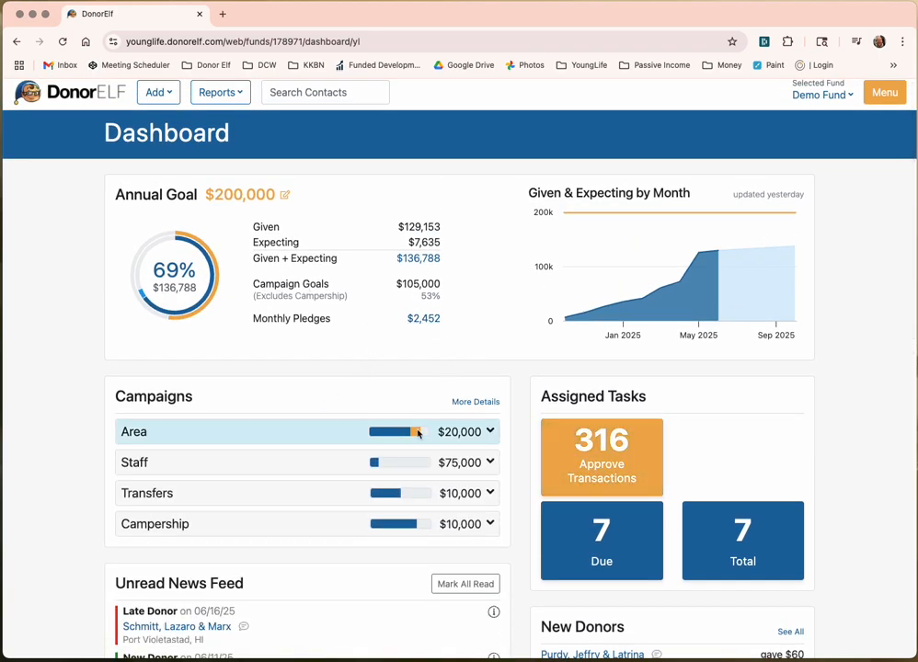
pyautogui.moveTo(255, 287); pyautogui.dragTo(440, 283)
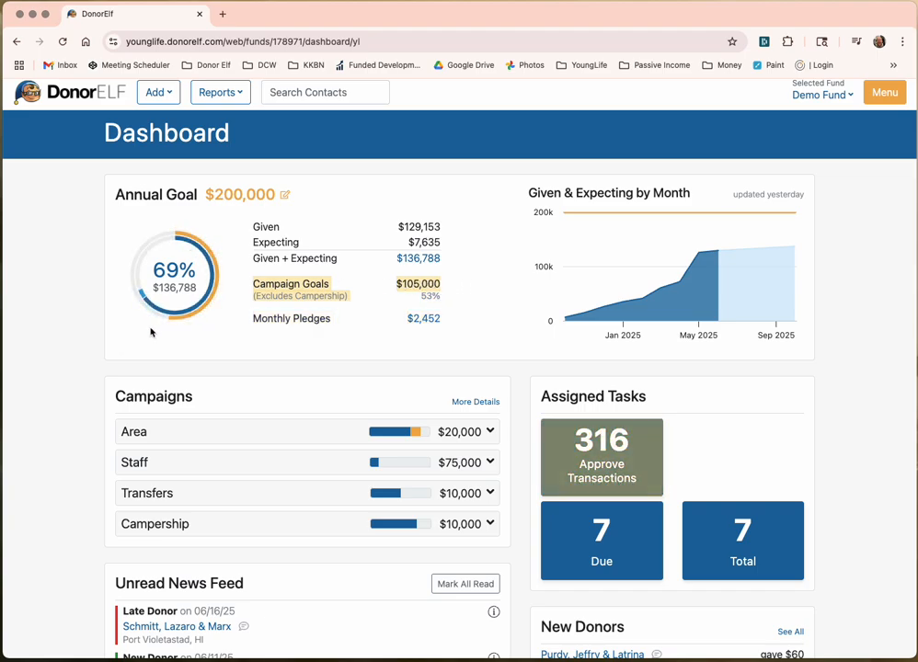
pyautogui.moveTo(188, 321)
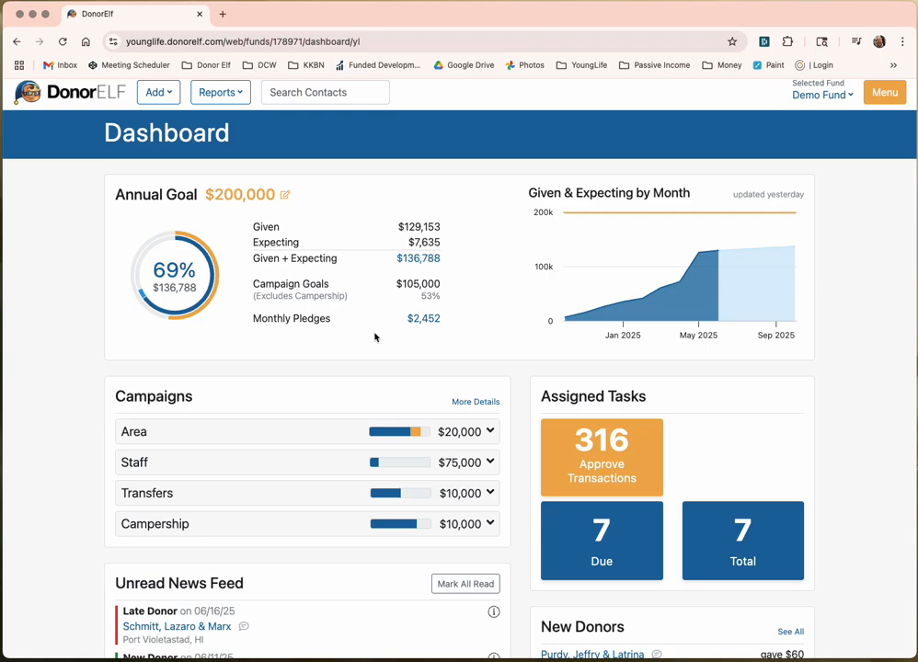
pyautogui.scroll(1, 374, 336)
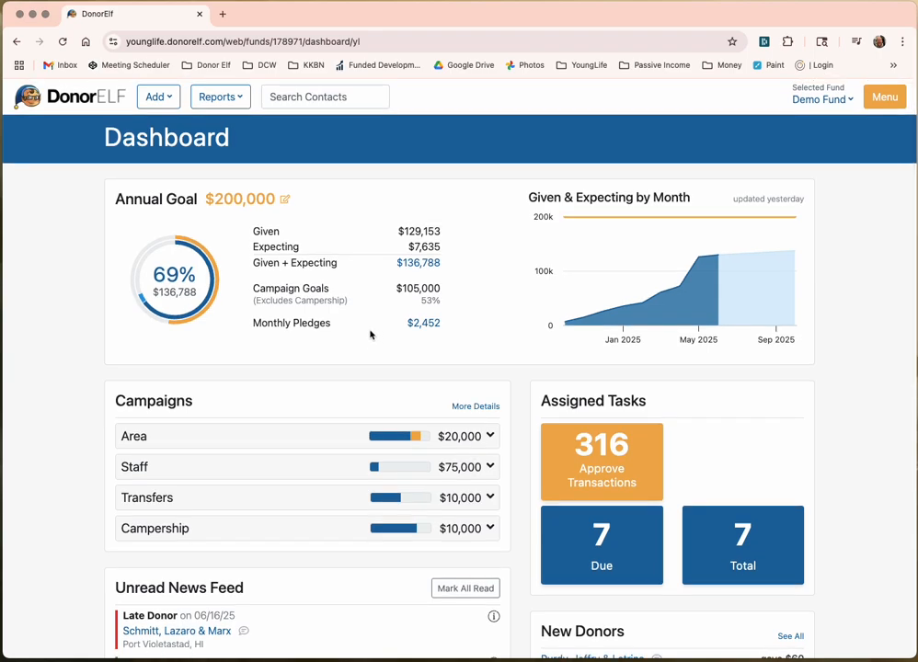